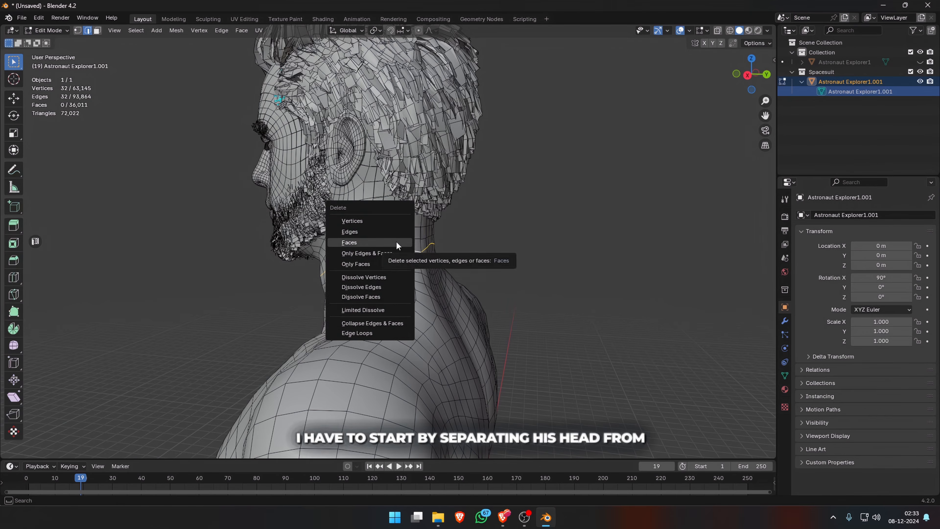
Delete the ring of faces around the neck and remove the linked head skin detached from the body
click(397, 241)
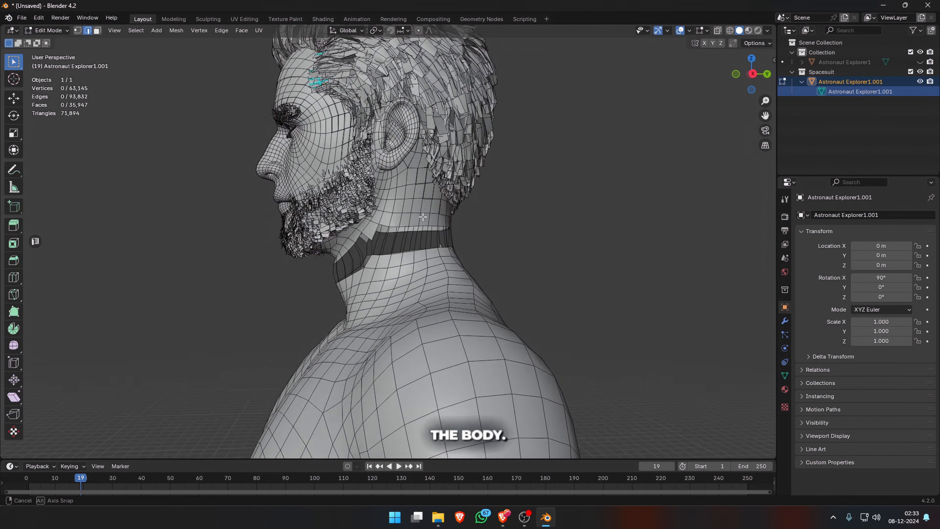
key(ctrl+l)
click(375, 149)
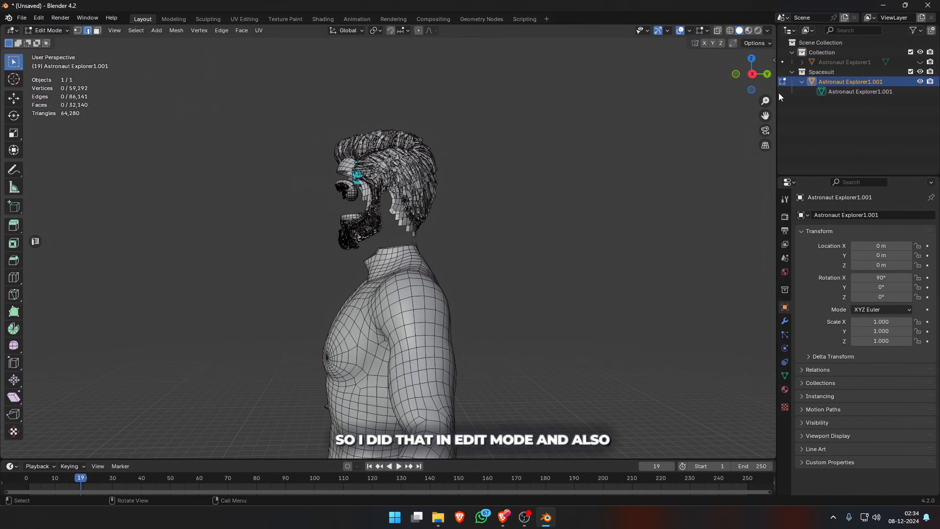
Delete the leftover hair, beard and eye geometry floating above the neck
drag(269, 85, 443, 227)
key(x)
click(423, 241)
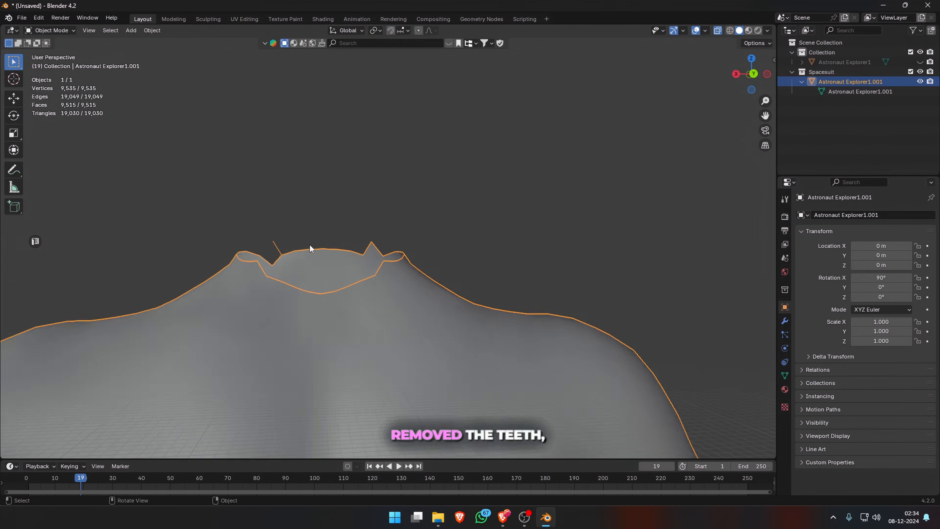
Remove the small ring of faces around the navel on the abdomen
middle_drag(310, 247, 527, 294)
scroll(549, 279, down, 4)
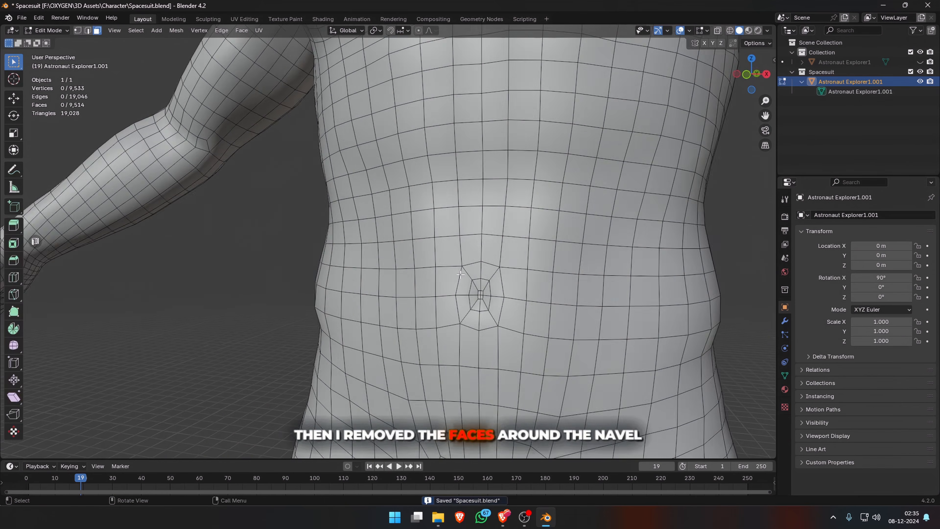
middle_drag(461, 274, 502, 244)
drag(502, 244, 533, 278)
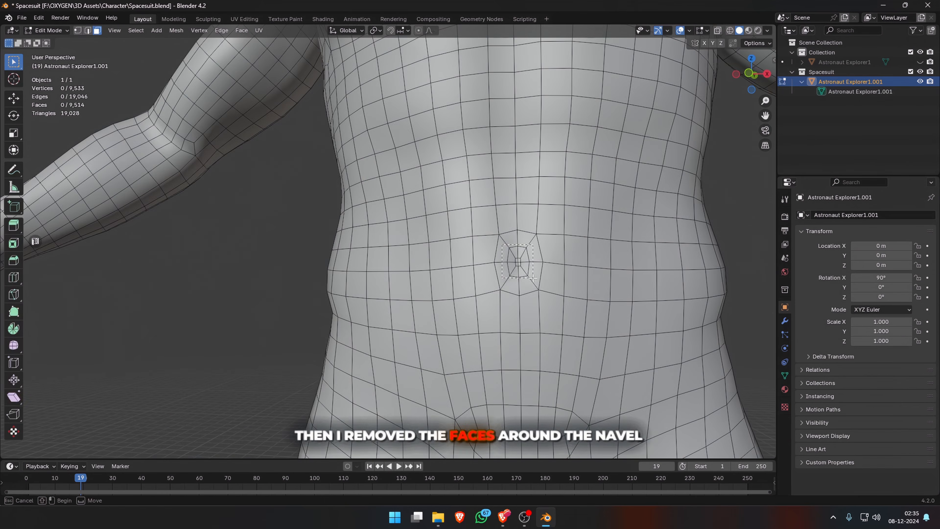
right_click(524, 299)
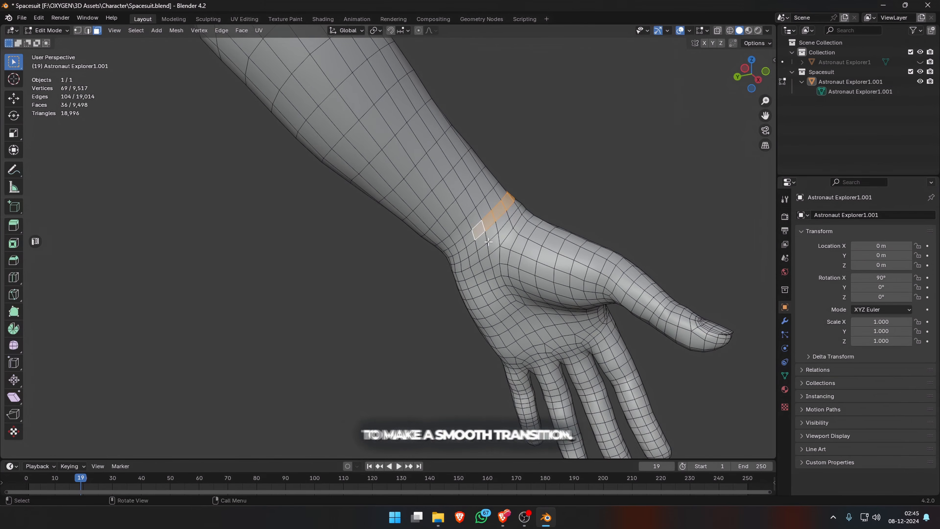
Cut off both hands by deleting the face loops around the wrists and the linked hand geometry
middle_drag(488, 241, 407, 259)
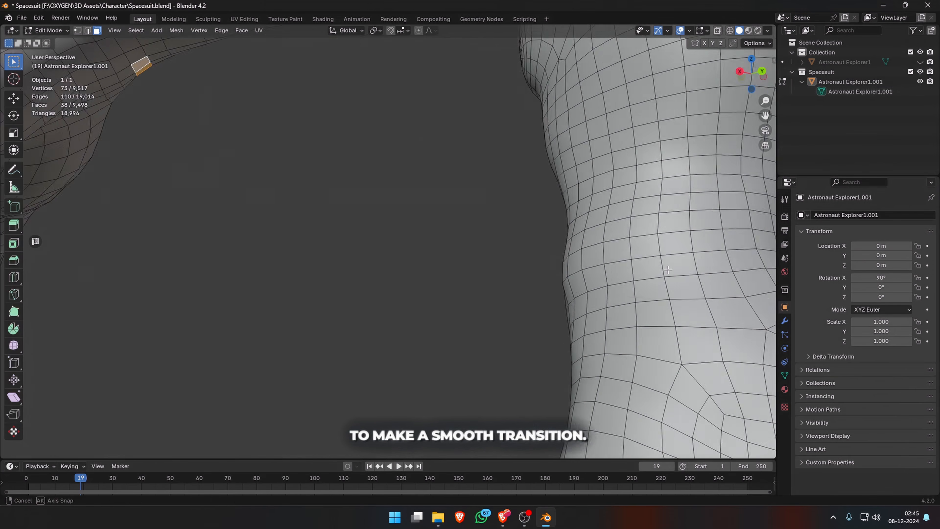
shift+click(210, 185)
scroll(379, 308, down, 5)
middle_drag(379, 308, 150, 234)
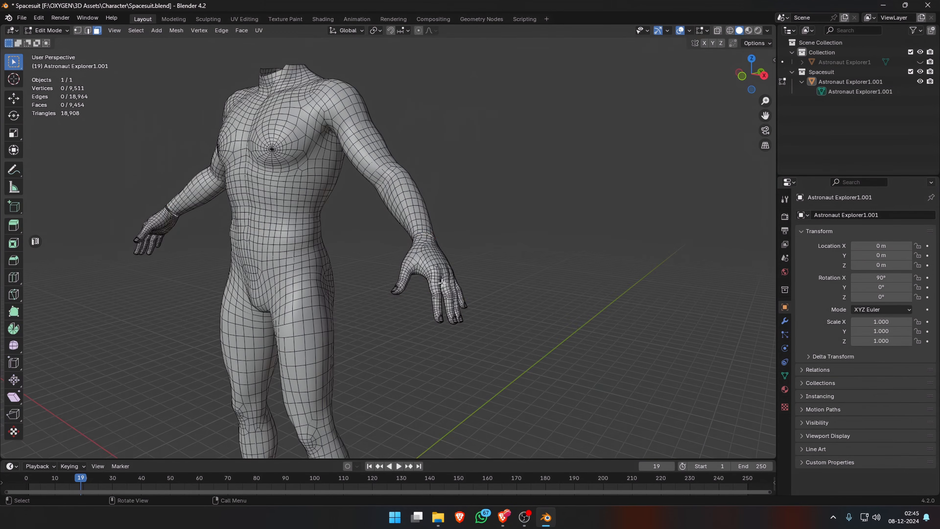
key(ctrl+l)
click(150, 236)
Cut off both feet by deleting the face loops around the ankles and the linked foot geometry
key(KP_1)
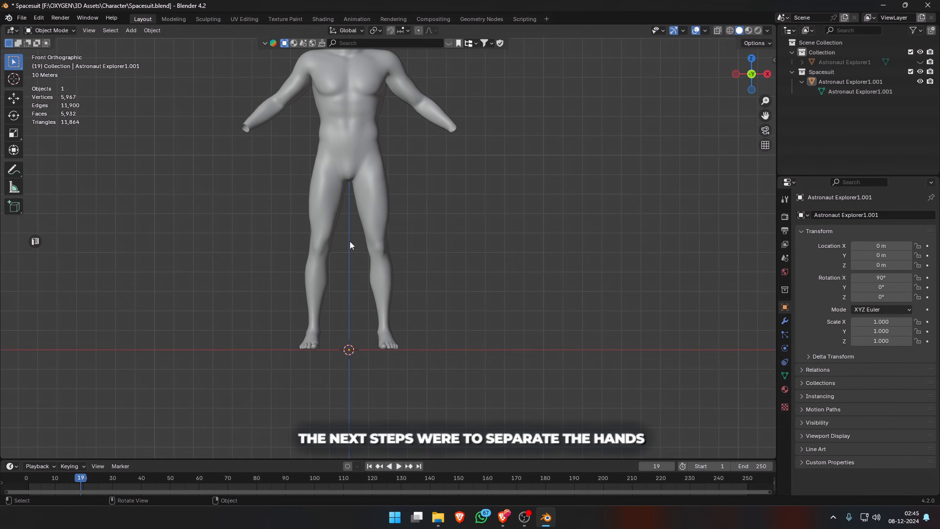
scroll(359, 290, up, 4)
scroll(380, 346, up, 5)
alt+click(304, 273)
middle_drag(380, 346, 370, 296)
alt+shift+click(426, 335)
scroll(426, 335, down, 4)
middle_drag(426, 335, 370, 296)
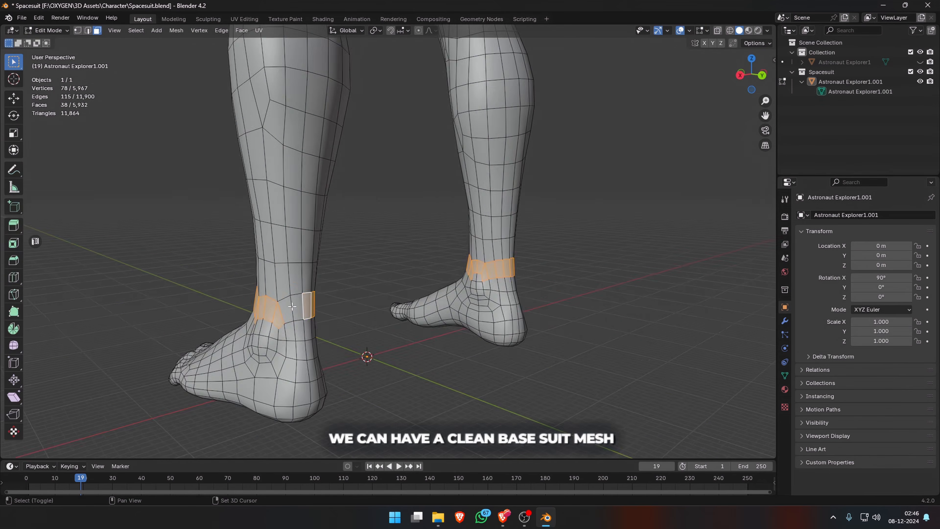
key(ctrl+l)
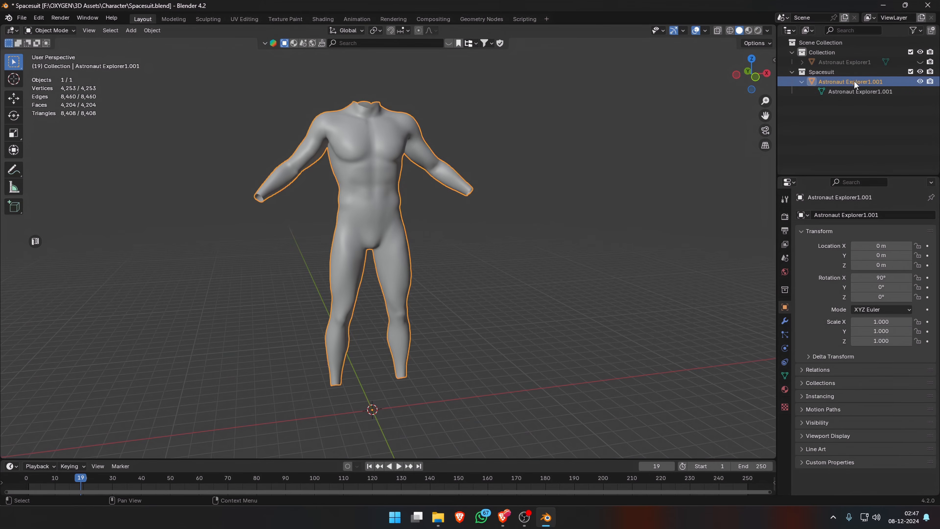
Rename the body object Astronaut Explorer1.001 to Suit_Base
double_click(854, 81)
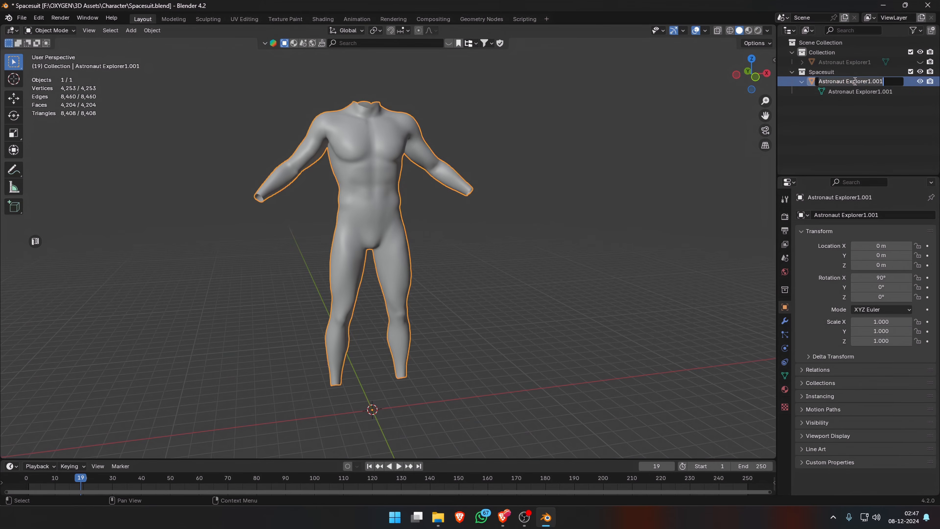
text(Suit_Base)
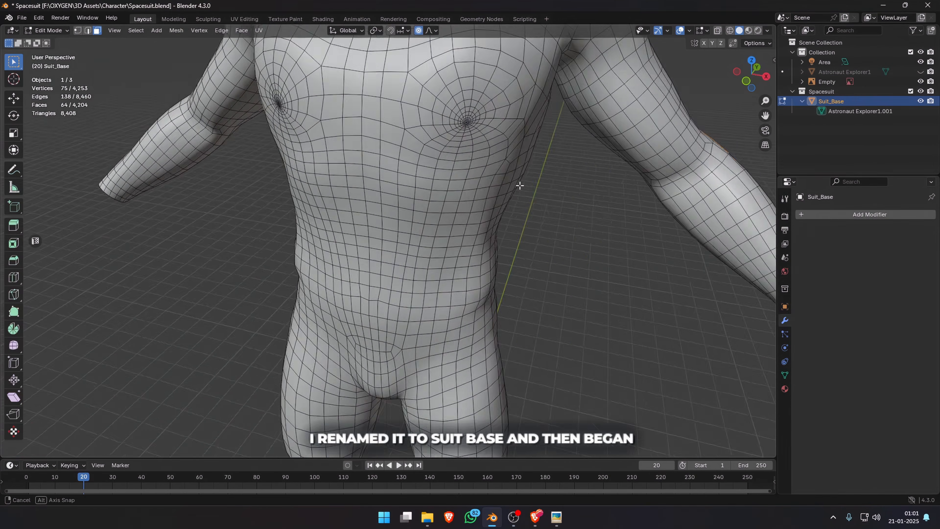
Select edge loops around the elbow of one arm and bevel them about 0.223 m wide with one segment
scroll(574, 158, up, 5)
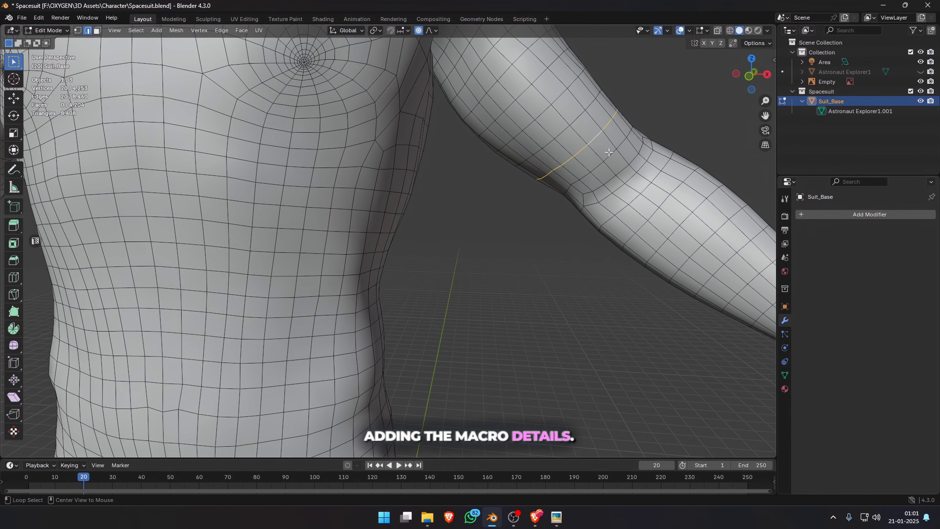
alt+shift+click(577, 112)
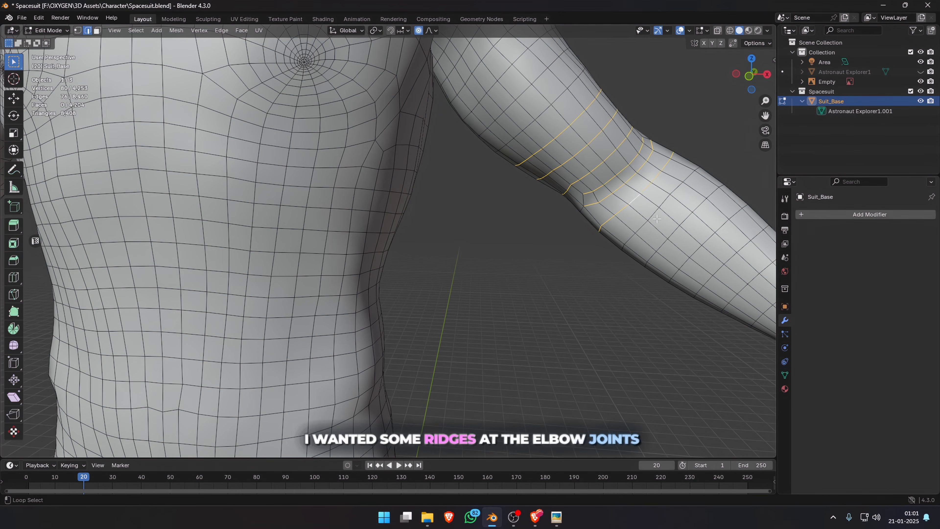
middle_drag(584, 210, 637, 160)
shift+middle_drag(592, 178, 387, 330)
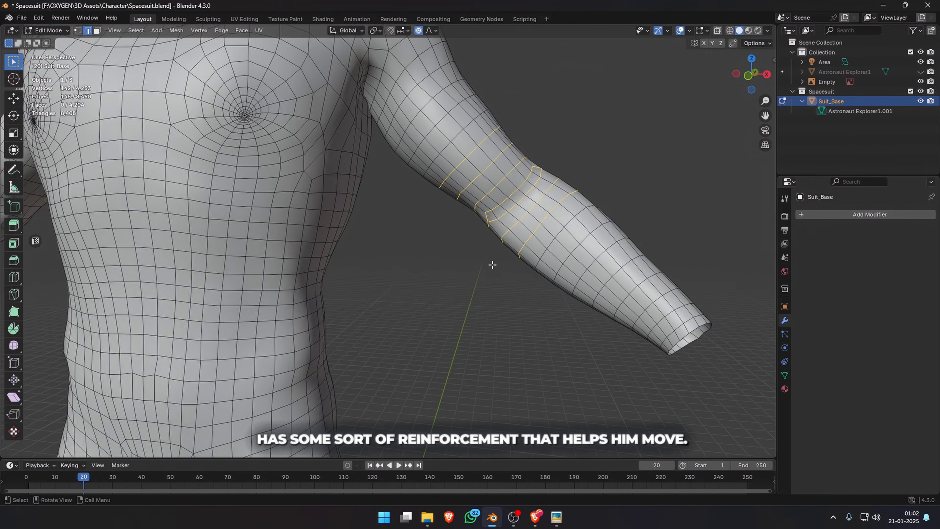
scroll(492, 264, up, 2)
key(ctrl+b)
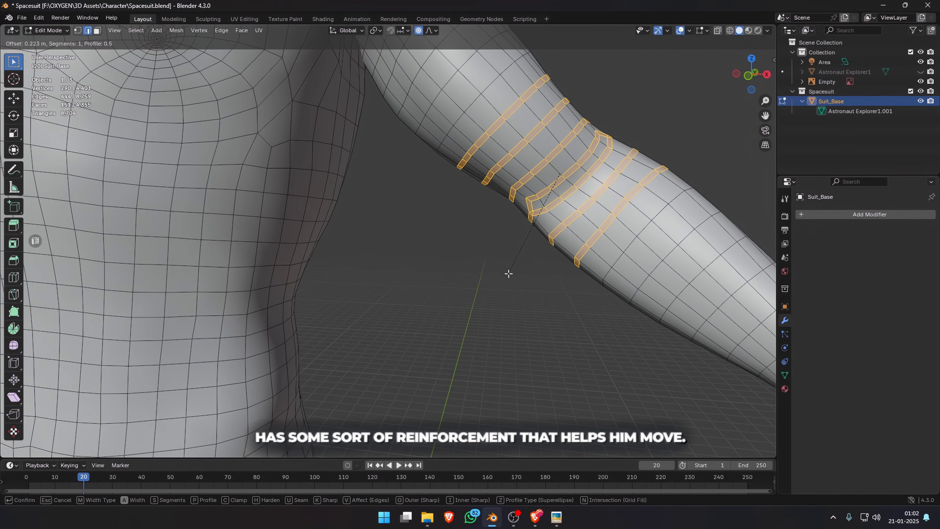
click(509, 273)
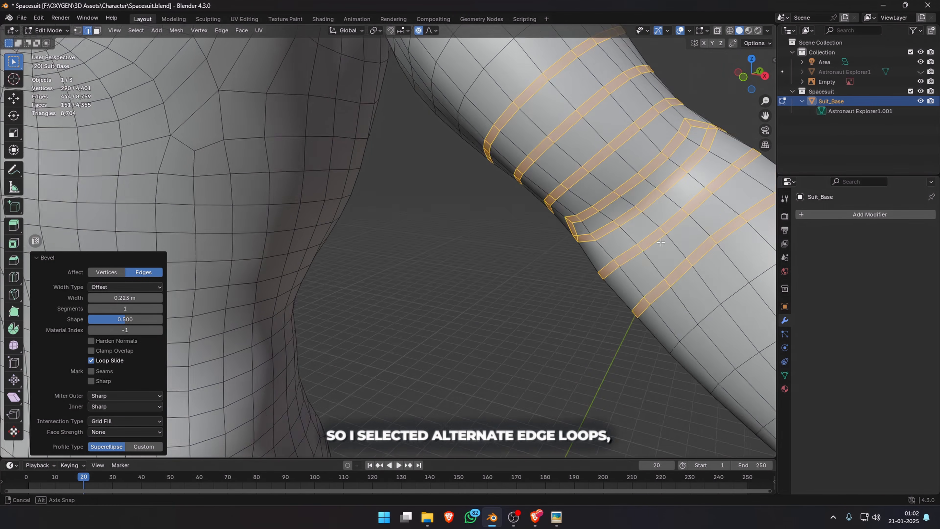
Extrude the beveled elbow bands along their normals by about -0.167 m to form ridges
key(alt+e)
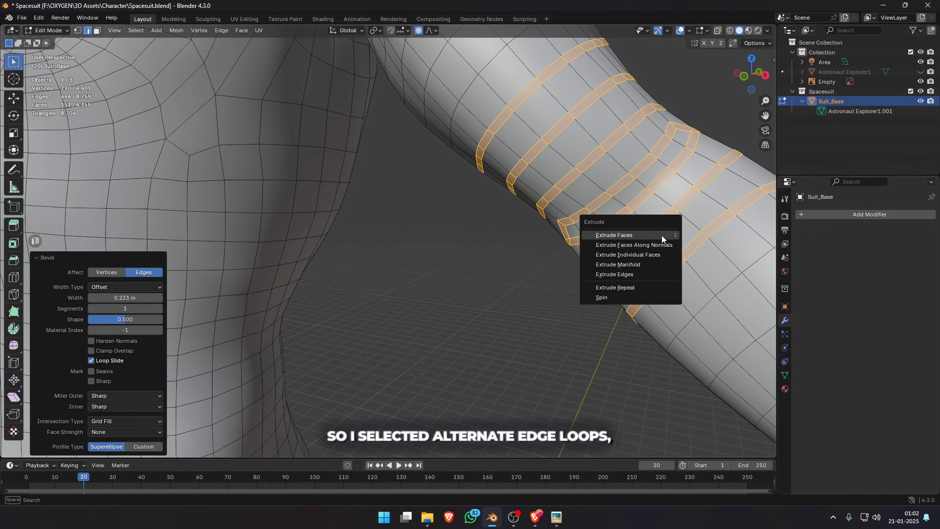
click(648, 243)
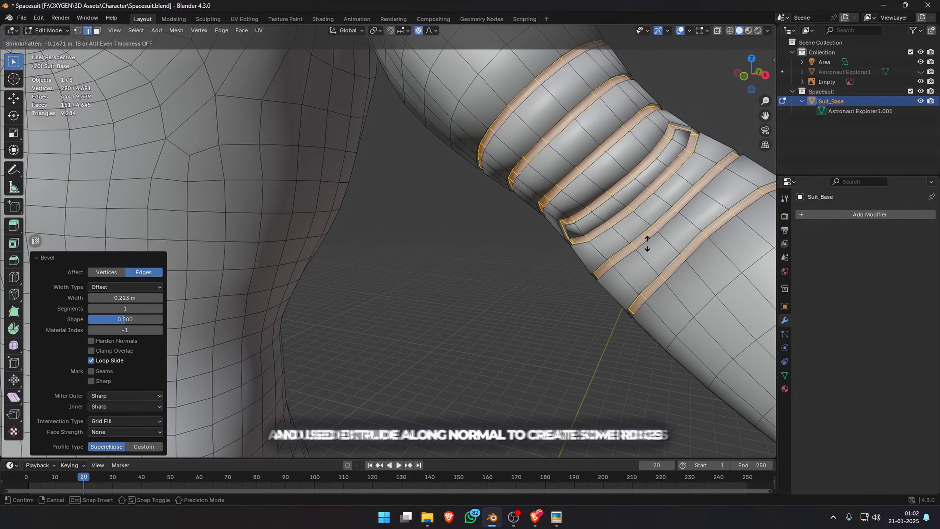
click(647, 242)
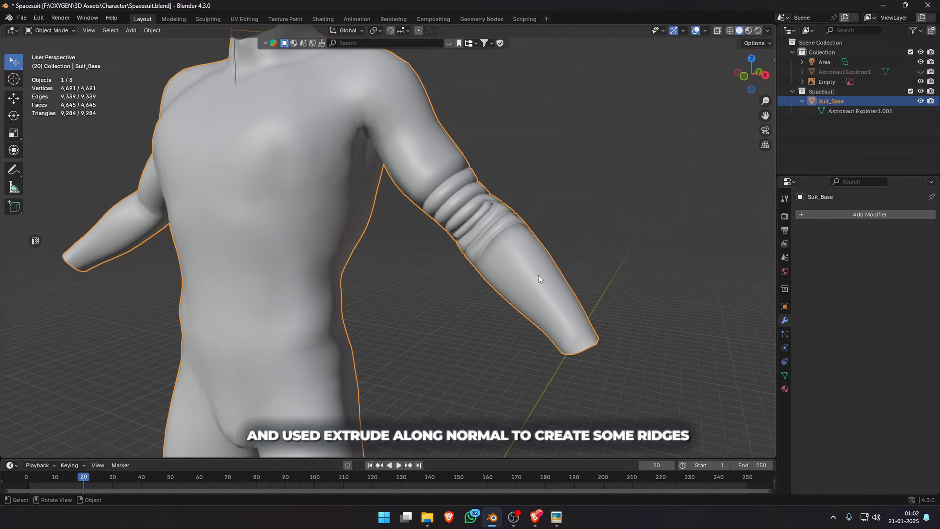
Delete the faces of the suit's negative-X half, the one without elbow ridges, selecting through the mesh in front view
mouse_move(538, 275)
middle_down()
mouse_move(357, 266)
mouse_move(531, 295)
mouse_move(536, 265)
middle_up()
scroll(537, 265, down, 4)
click(751, 74)
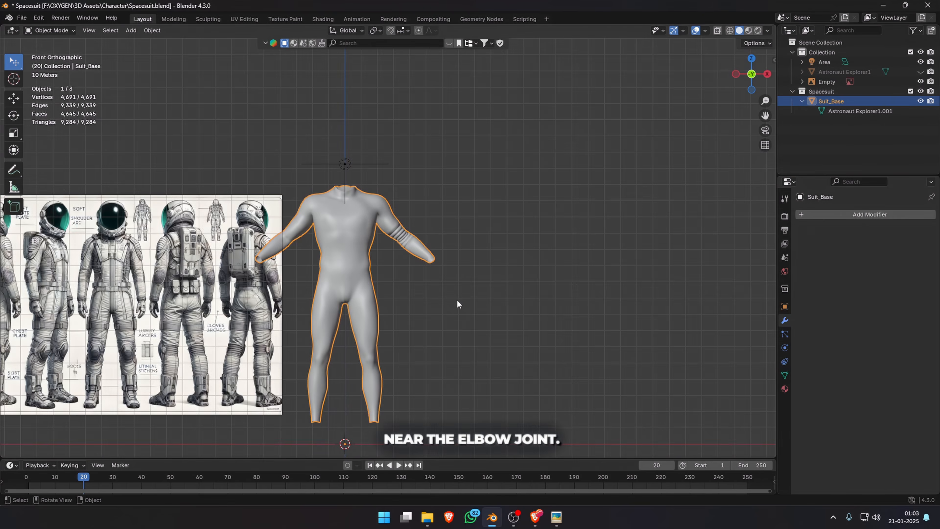
shift+middle_drag(458, 299, 595, 256)
scroll(595, 256, up, 1)
key(Tab)
key(alt+z)
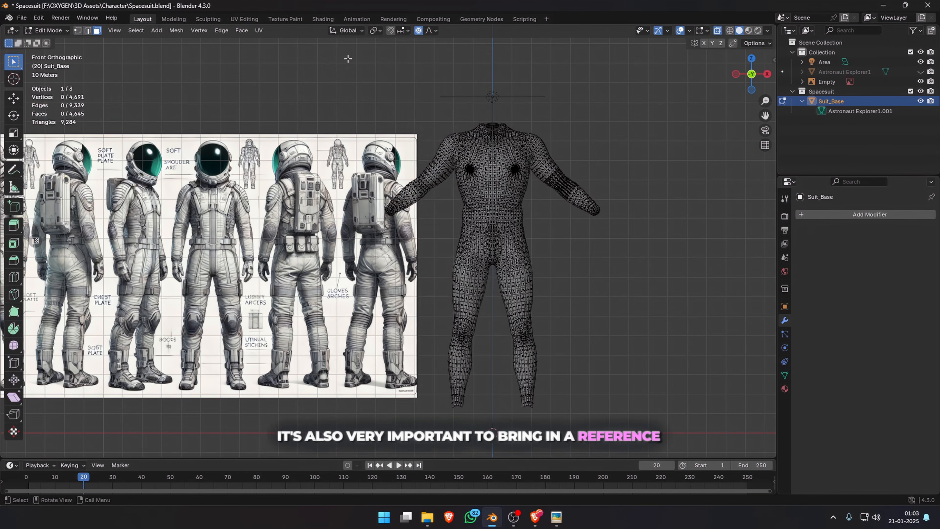
drag(337, 44, 501, 462)
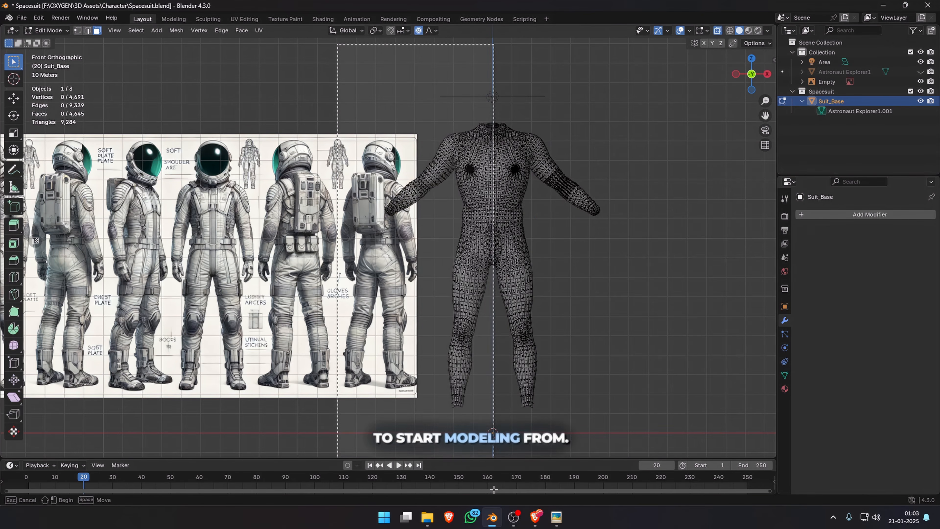
drag(493, 489, 494, 488)
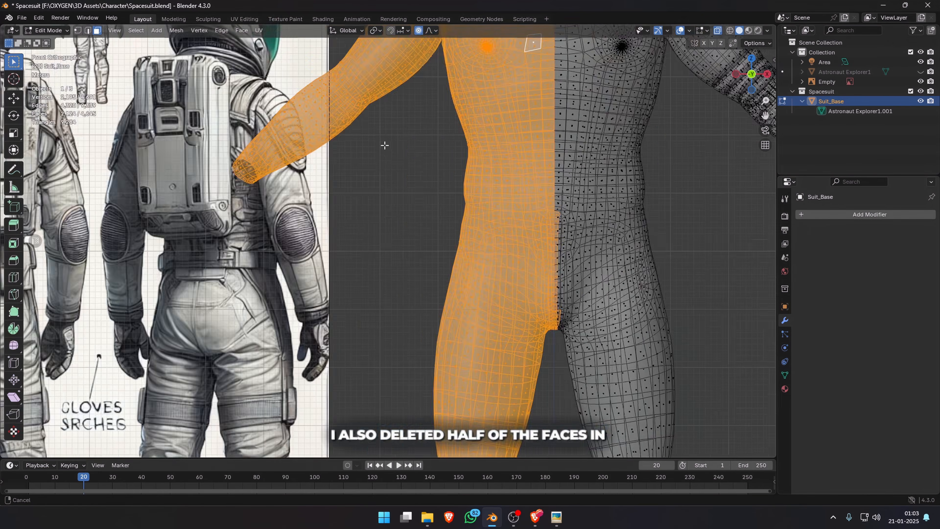
key(x)
click(478, 279)
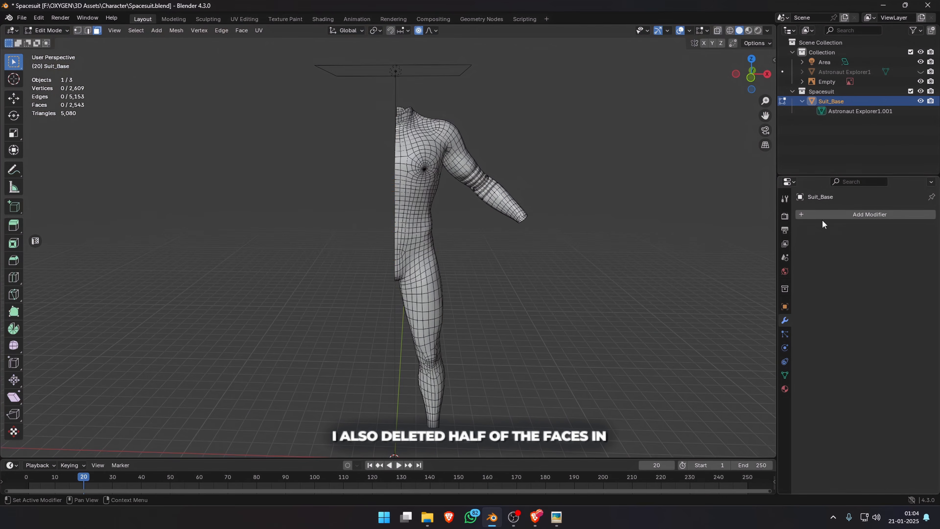
Add a Mirror modifier on the X axis to Suit_Base in Object Mode
key(Tab)
click(833, 214)
key(Return)
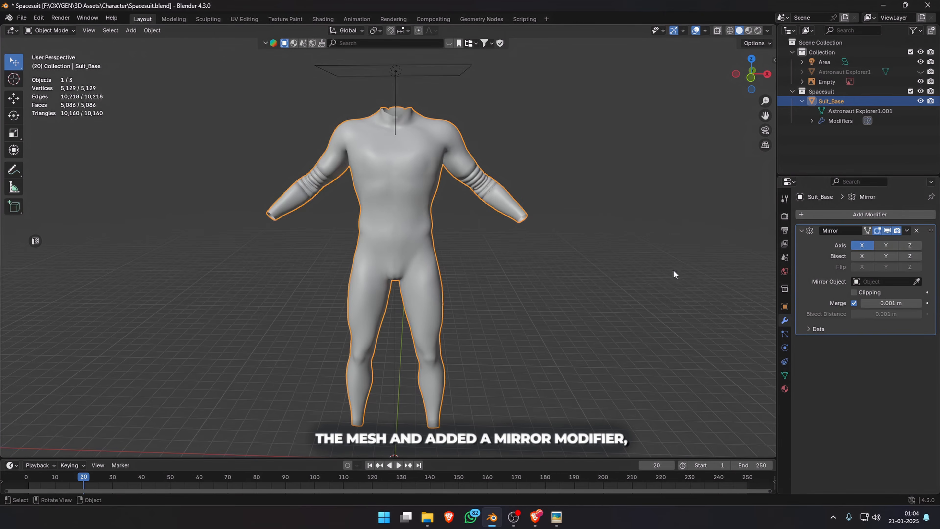
Select alternate edge loops around the knee and bevel them about 0.366 m wide with one segment
middle_drag(673, 273, 374, 287)
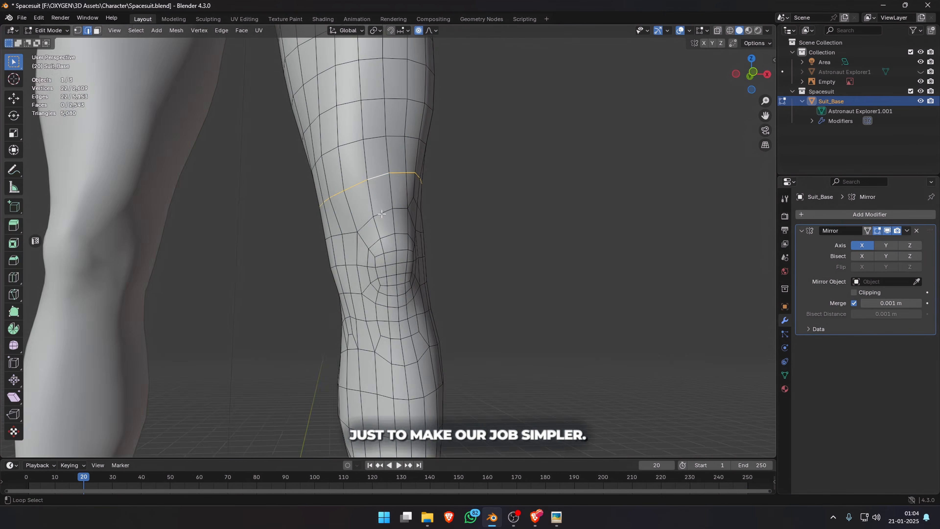
alt+shift+click(441, 225)
alt+shift+click(447, 224)
middle_drag(424, 251, 448, 255)
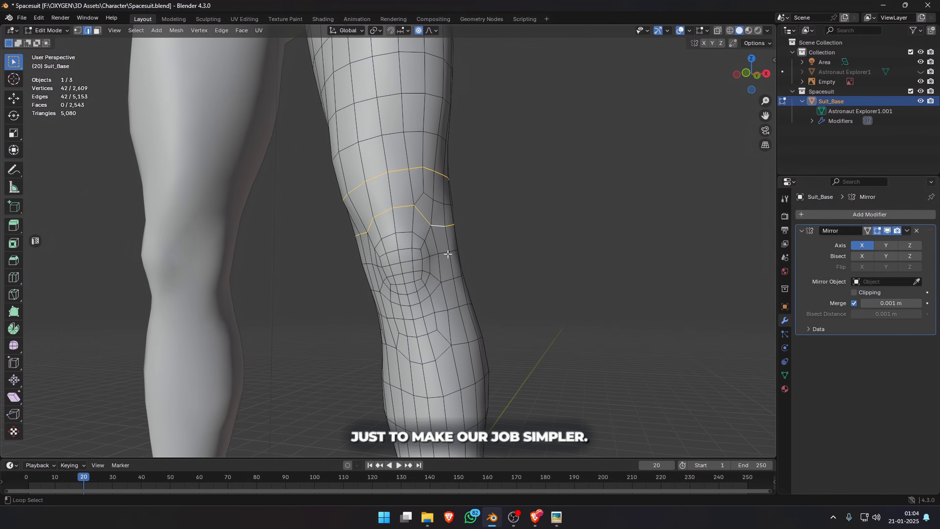
alt+shift+click(374, 291)
alt+shift+click(439, 313)
mouse_move(494, 306)
middle_down()
mouse_move(516, 302)
mouse_move(508, 304)
middle_up()
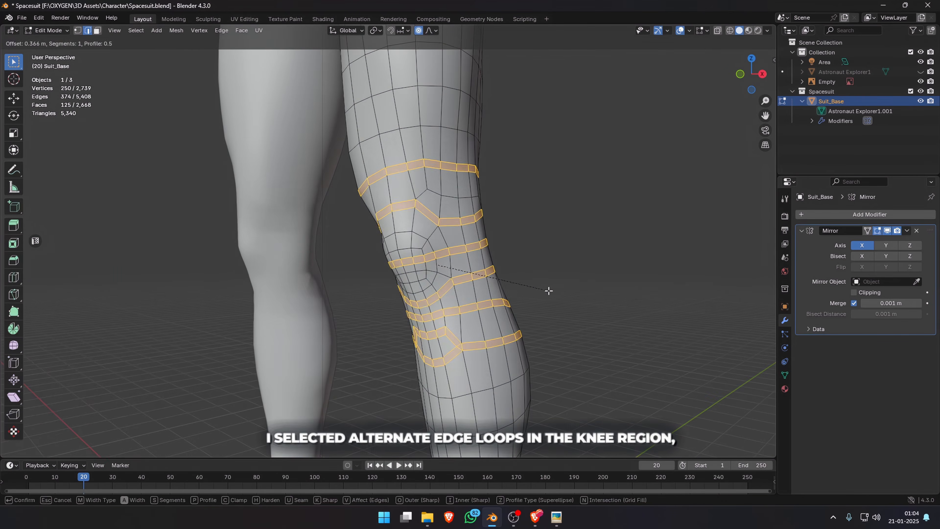
Extrude the beveled knee bands along their normals to form ridges, and return to Object Mode
key(alt+e)
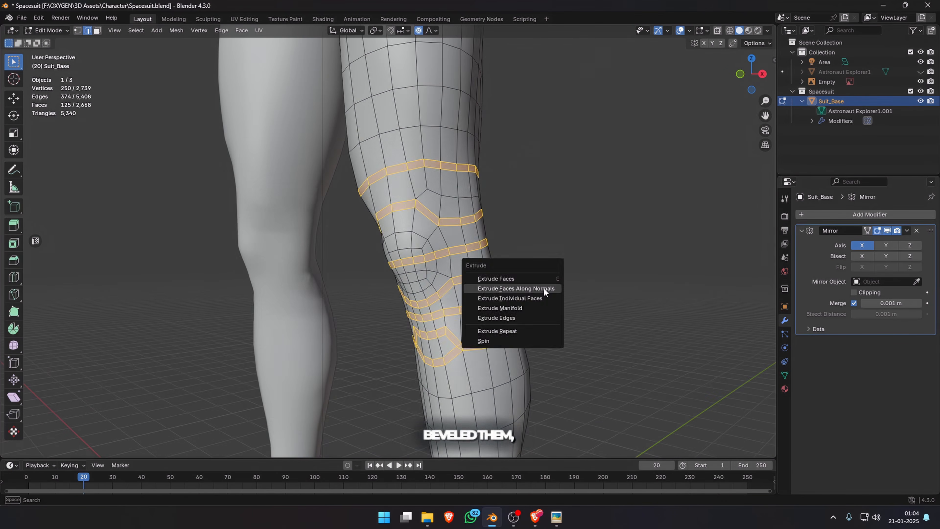
click(544, 288)
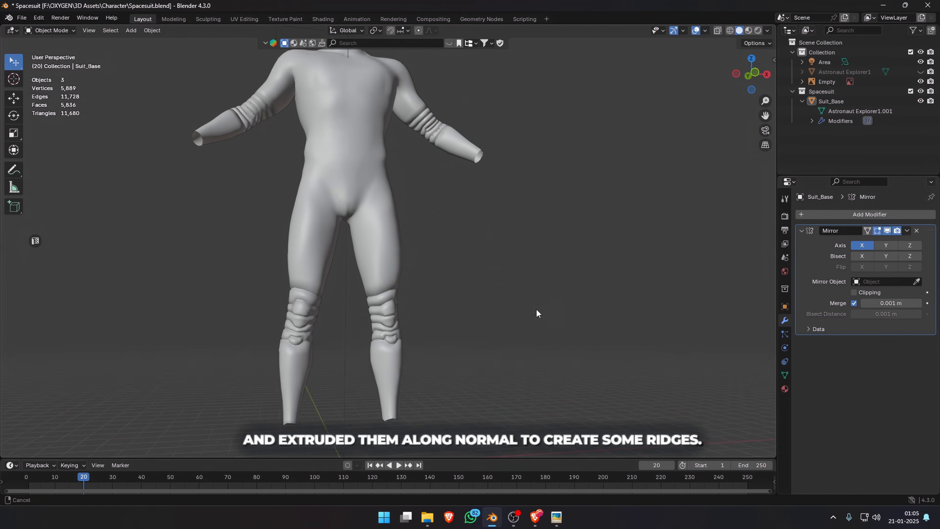
middle_drag(537, 311, 482, 264)
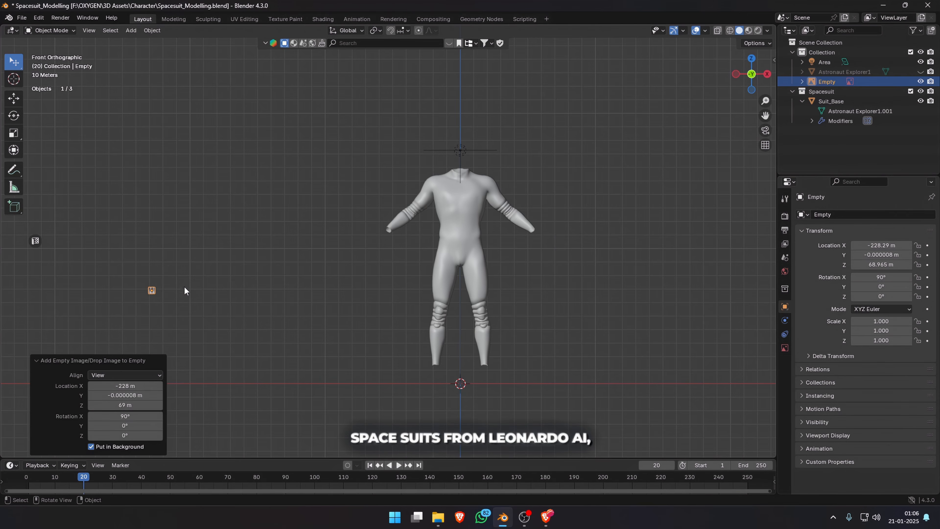
Scale the spacesuit reference image up to about 45.7 and move it beside the suit body in front view
key(s)
click(596, 420)
key(s)
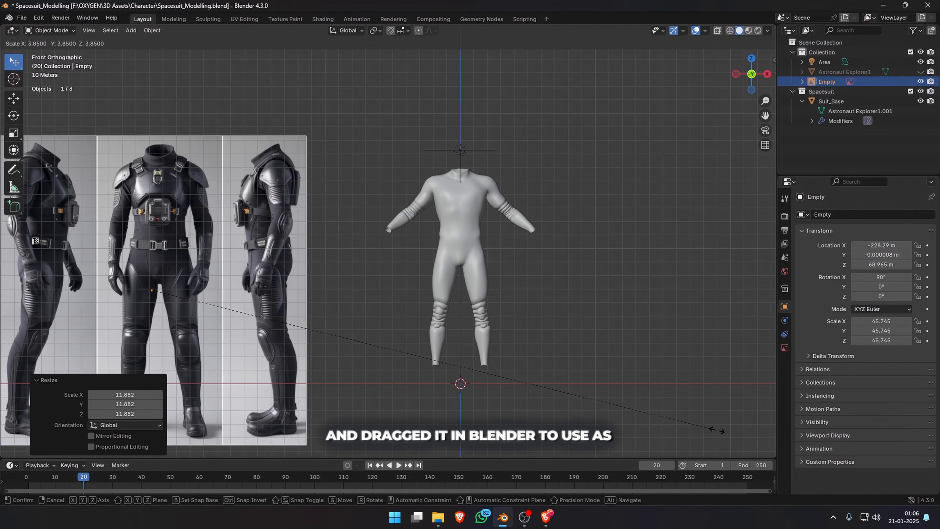
key(g)
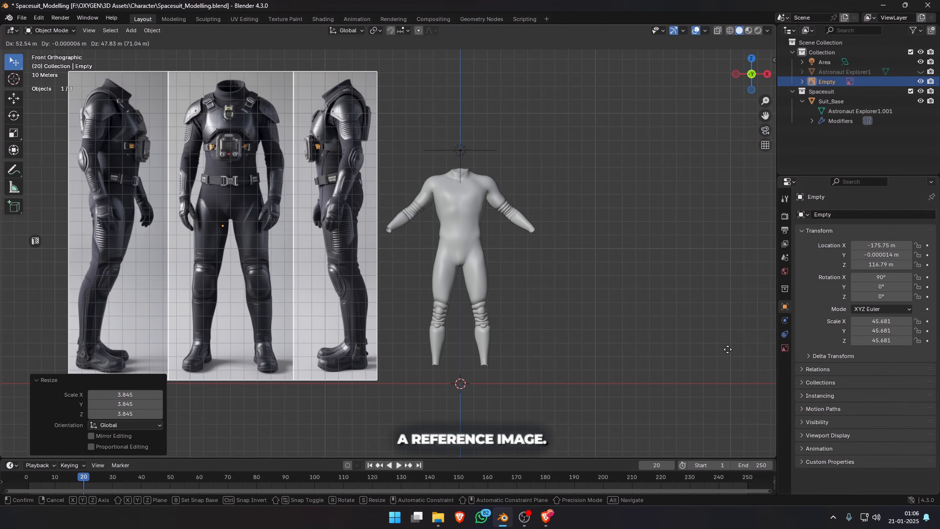
click(729, 355)
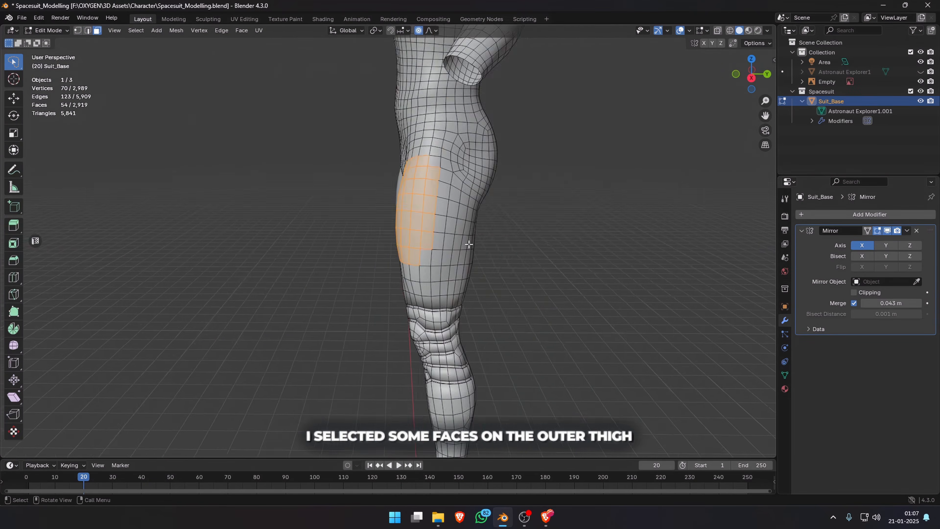
Select a patch of faces wrapping the front and sides of Suit_Base's upper thigh to define an armor panel
mouse_move(459, 237)
middle_down()
mouse_move(441, 225)
mouse_move(568, 271)
middle_up()
shift+click(466, 106)
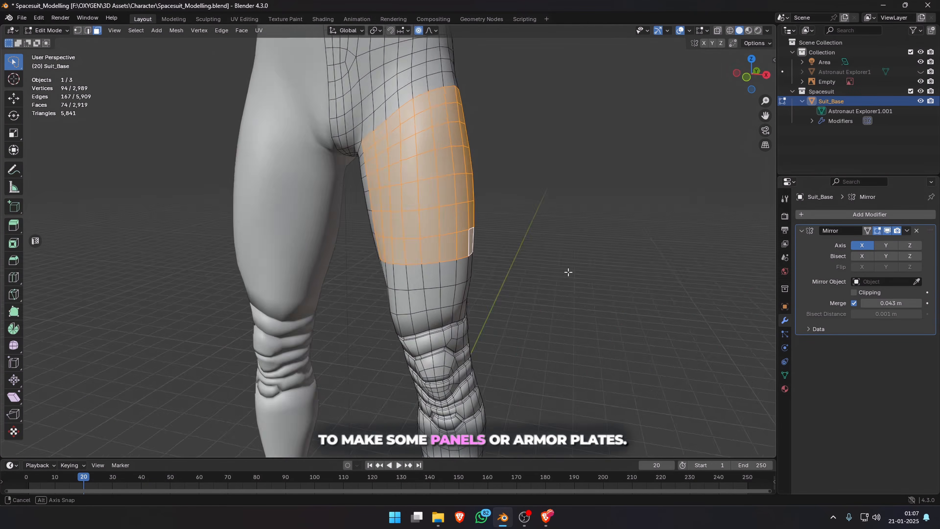
shift+click(366, 241)
middle_drag(334, 237, 344, 216)
middle_drag(482, 207, 441, 148)
shift+click(444, 122)
shift+click(557, 121)
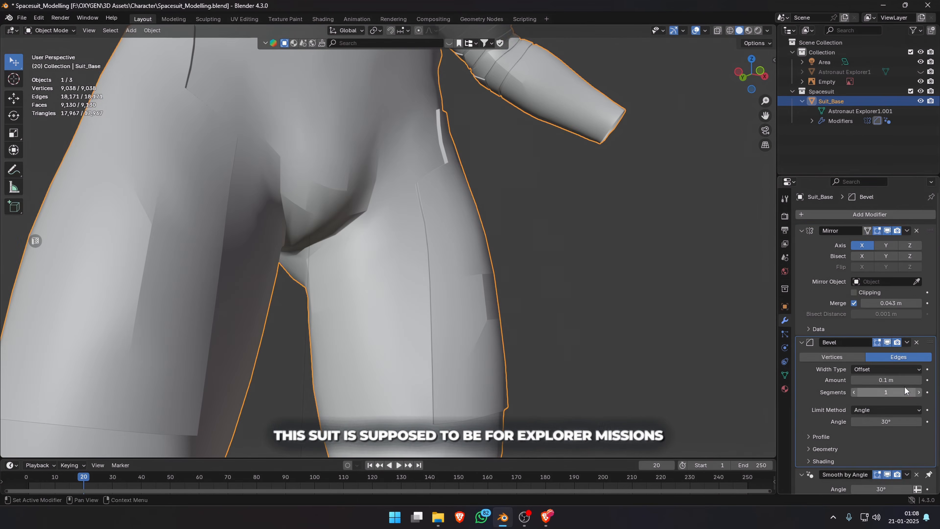
middle_drag(370, 259, 350, 277)
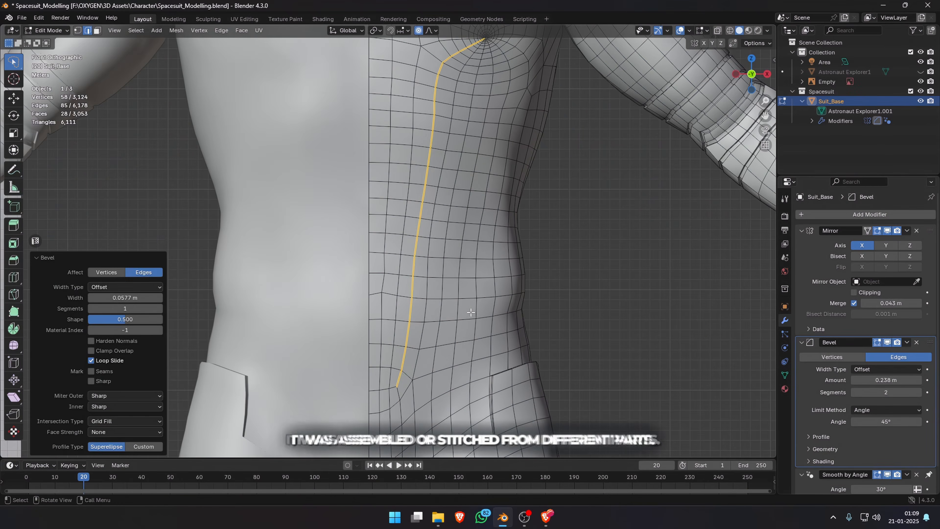
scroll(471, 312, up, 4)
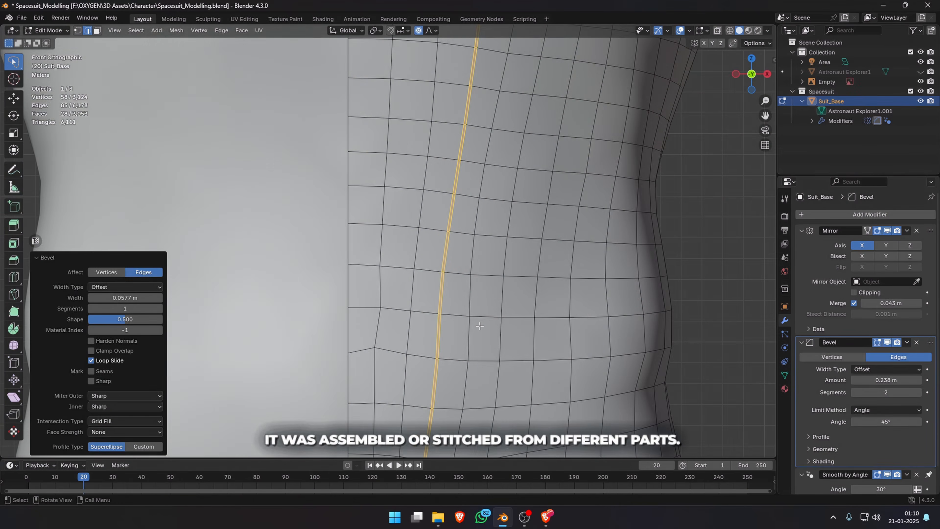
click(480, 326)
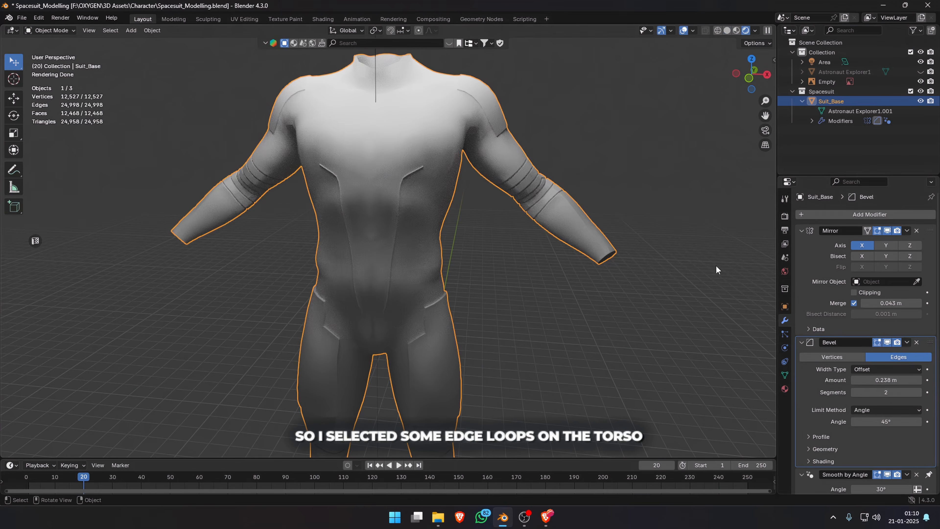
scroll(623, 282, down, 4)
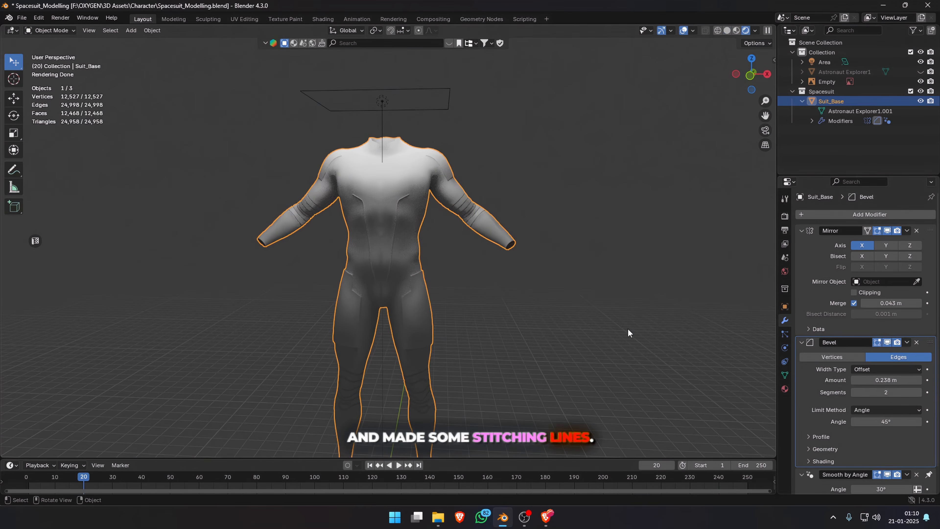
scroll(628, 329, down, 2)
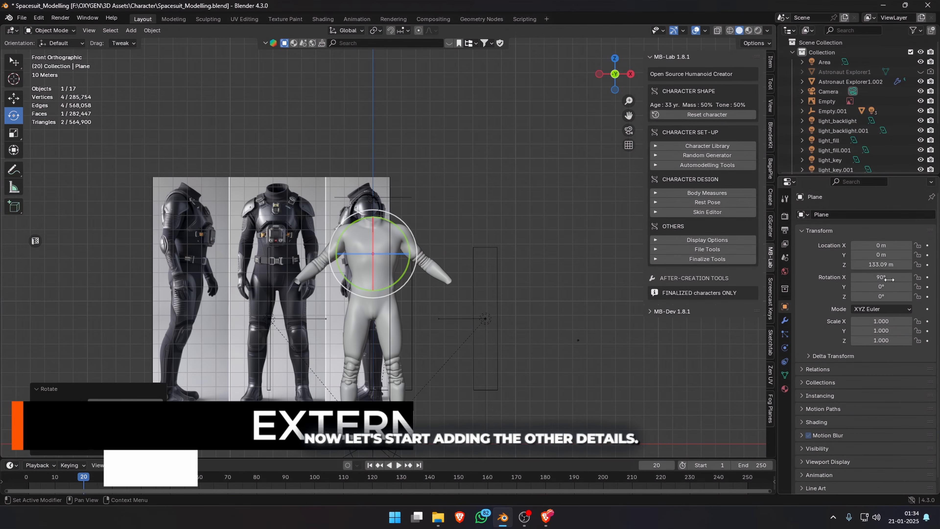
Scale the upright plane to chest size and move it about -13.1 m along Y, in front of the suit's torso
click(660, 369)
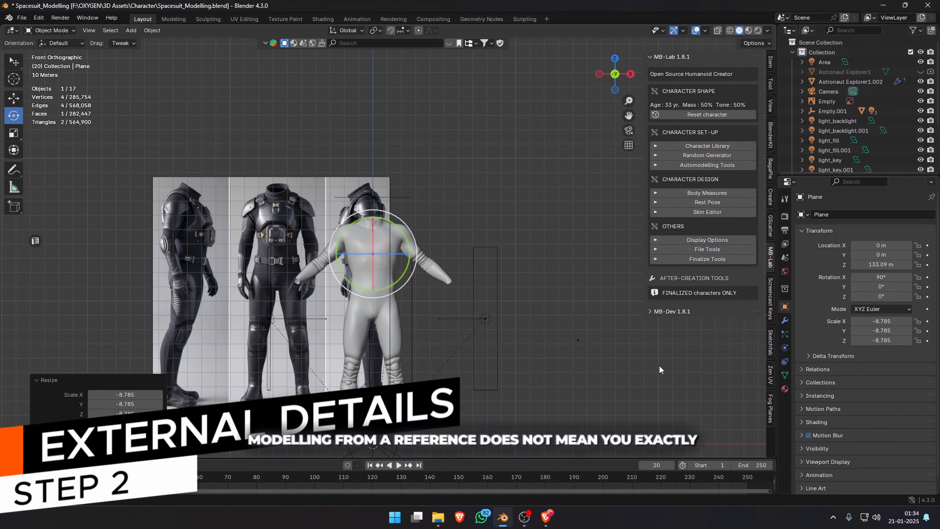
click(499, 321)
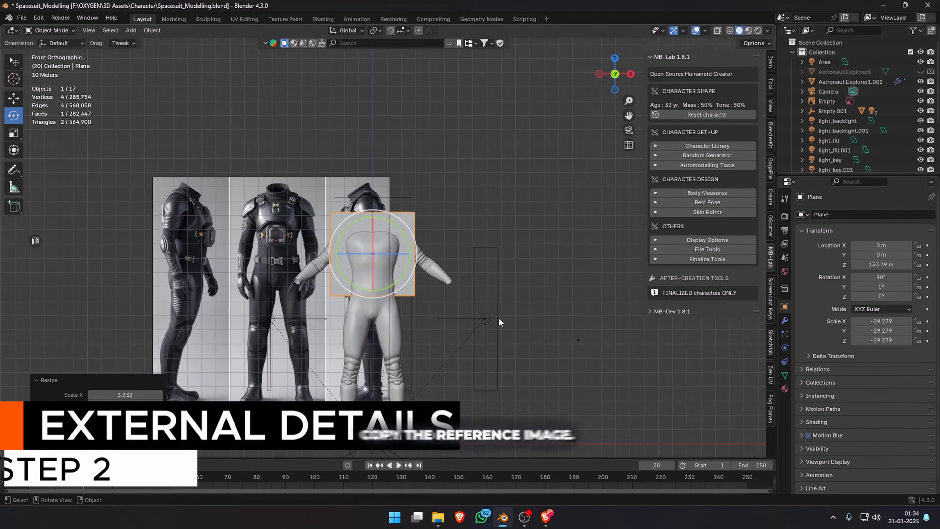
middle_drag(474, 291, 389, 305)
key(g)
key(y)
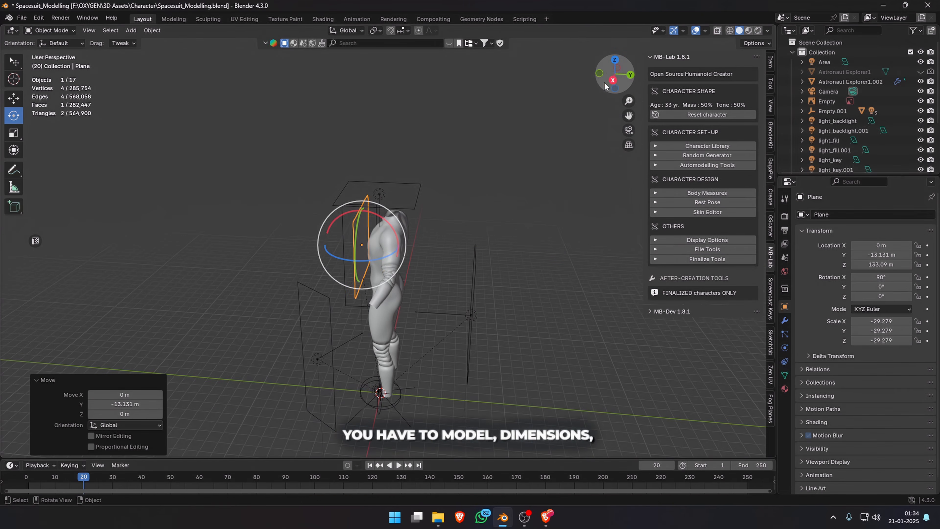
click(599, 74)
scroll(540, 206, up, 6)
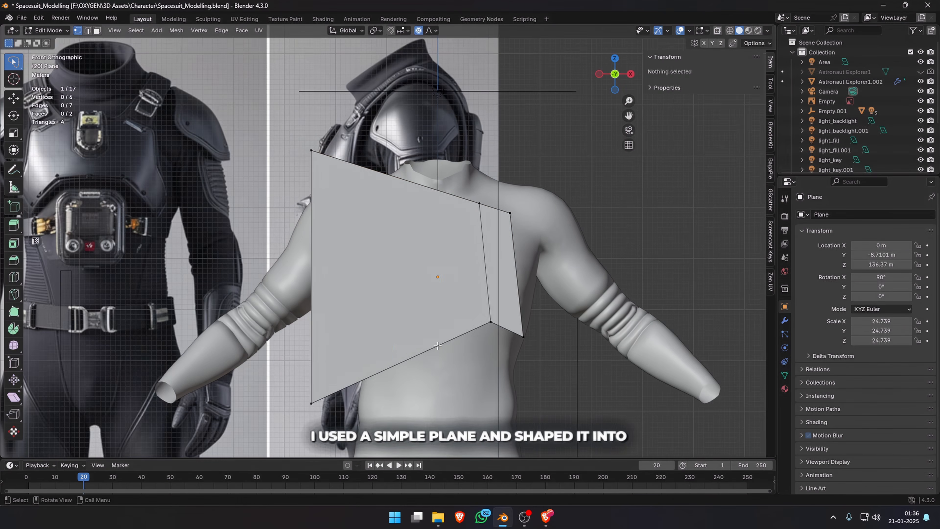
Reposition the plane's corner vertices along Z and X to form an angular chest-plate outline
key(r)
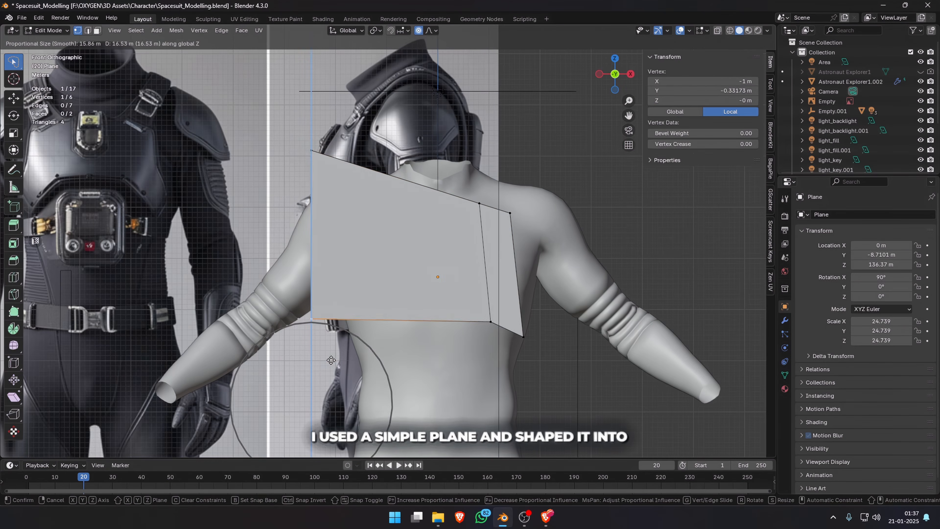
click(335, 284)
key(g)
key(x)
click(332, 285)
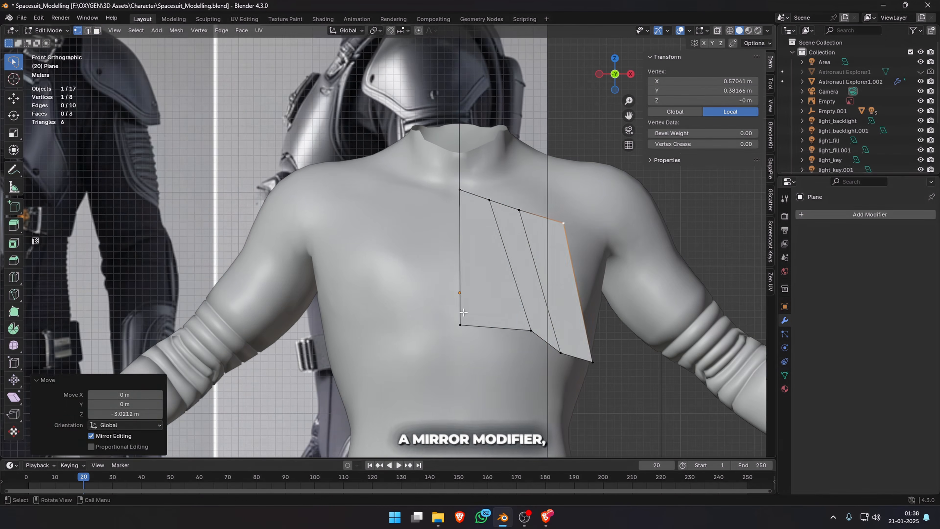
key(g)
key(x)
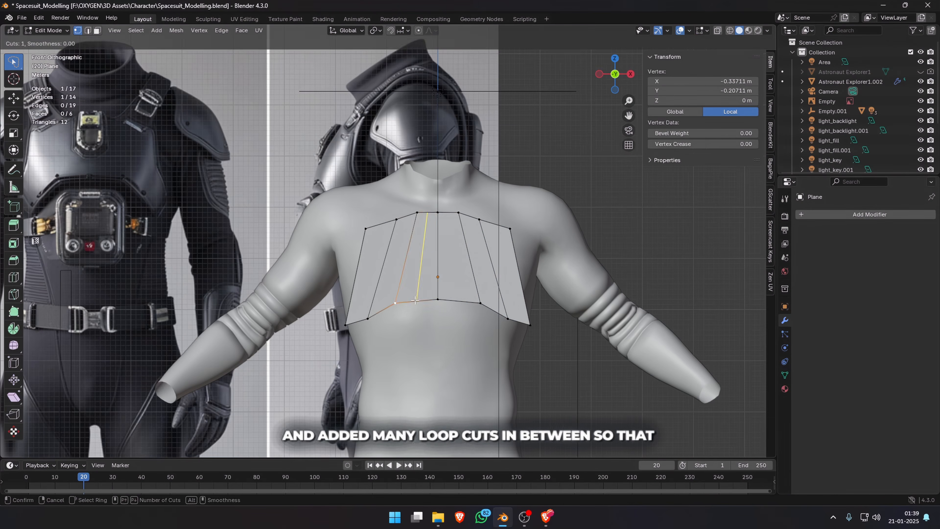
Add vertical loop cuts to the chest plate's segments on both sides of its centerline
scroll(415, 300, up, 2)
click(415, 300)
key(ctrl+r)
scroll(459, 301, up, 2)
click(458, 301)
key(ctrl+r)
scroll(494, 311, up, 1)
click(494, 310)
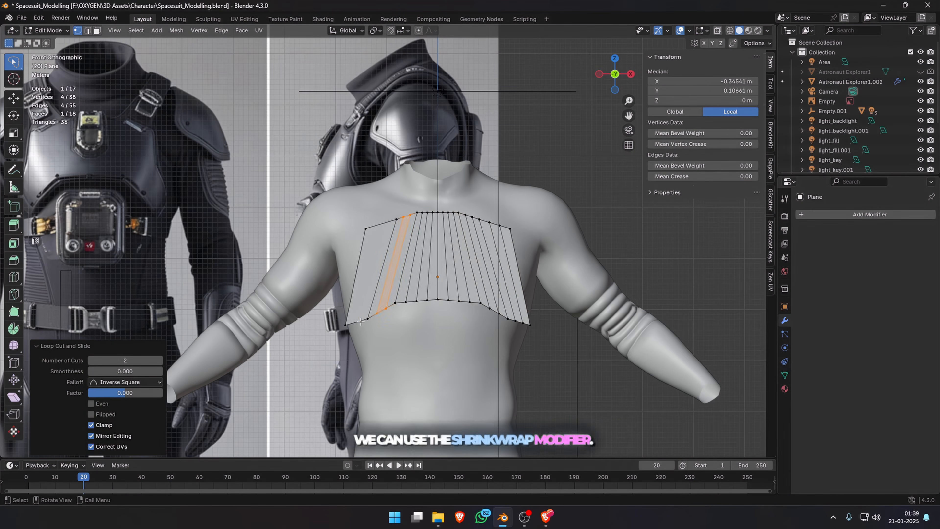
Clear the selection and add horizontal loop cuts across the chest plate's full width
key(alt+a)
key(ctrl+r)
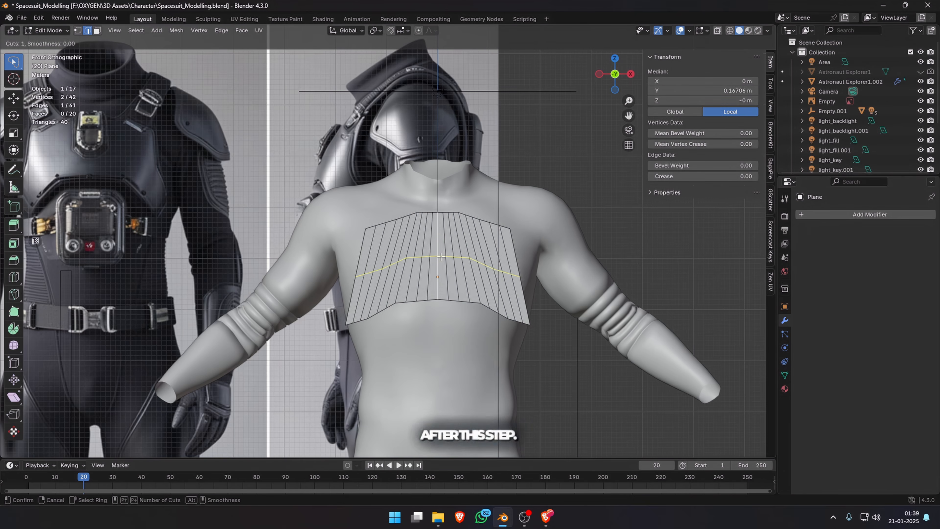
click(441, 257)
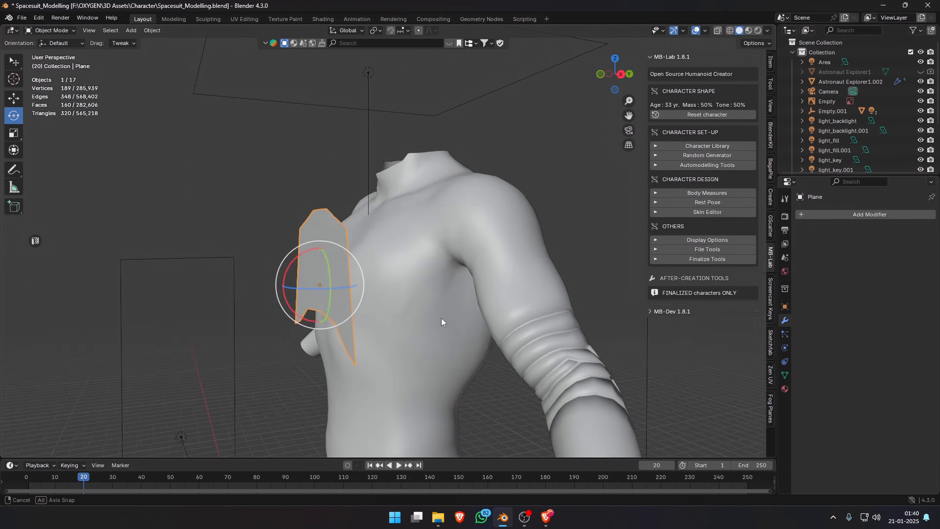
Add a Shrinkwrap modifier to the chest plate, targeting the Astronaut Explorer suit body
middle_drag(441, 318, 518, 333)
click(869, 214)
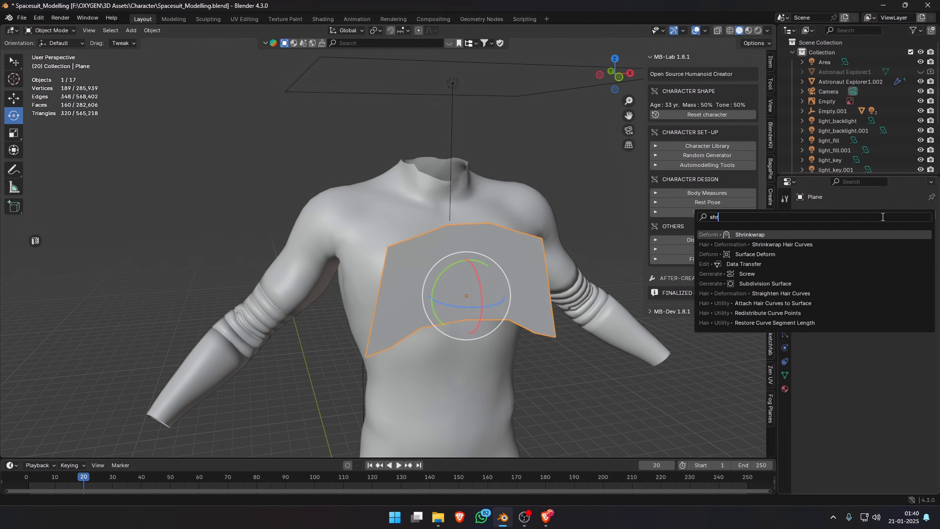
click(871, 234)
click(525, 215)
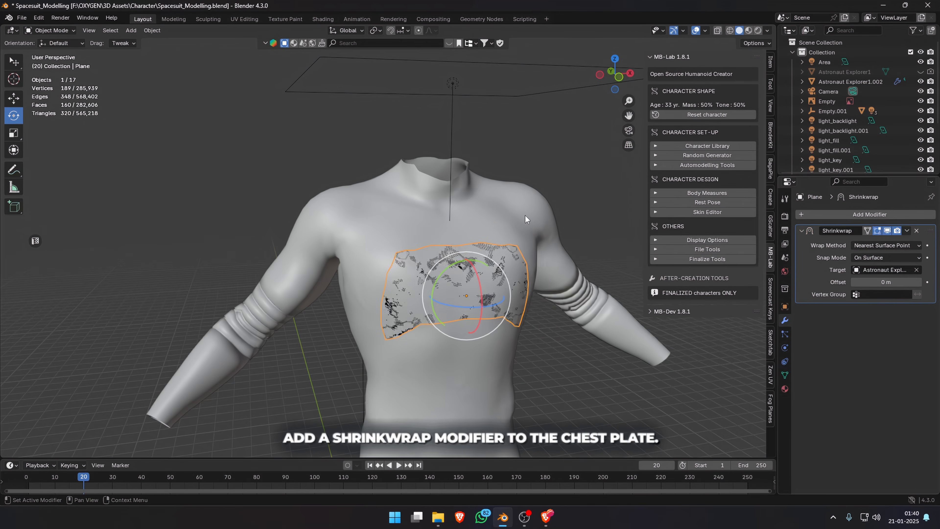
Set the Shrinkwrap snap mode to Above Surface and its offset to 0.15 m
middle_drag(525, 215, 507, 233)
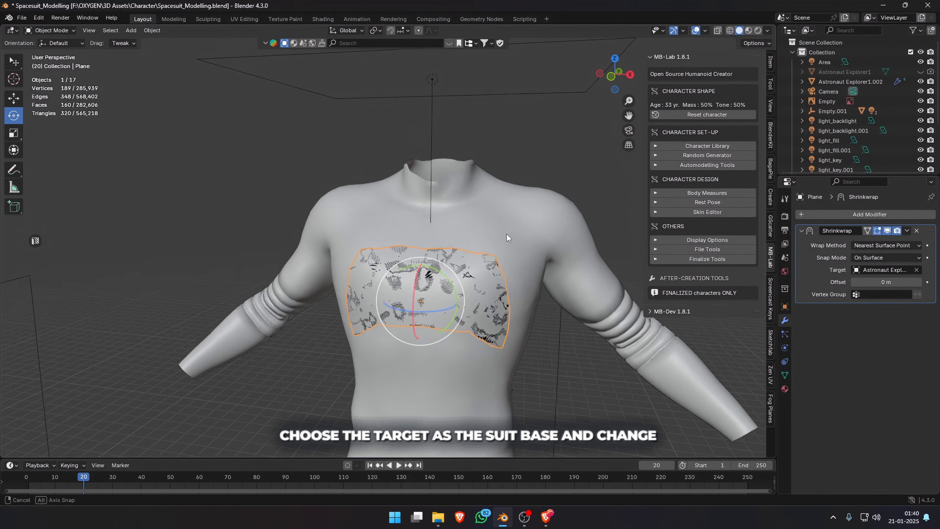
click(875, 258)
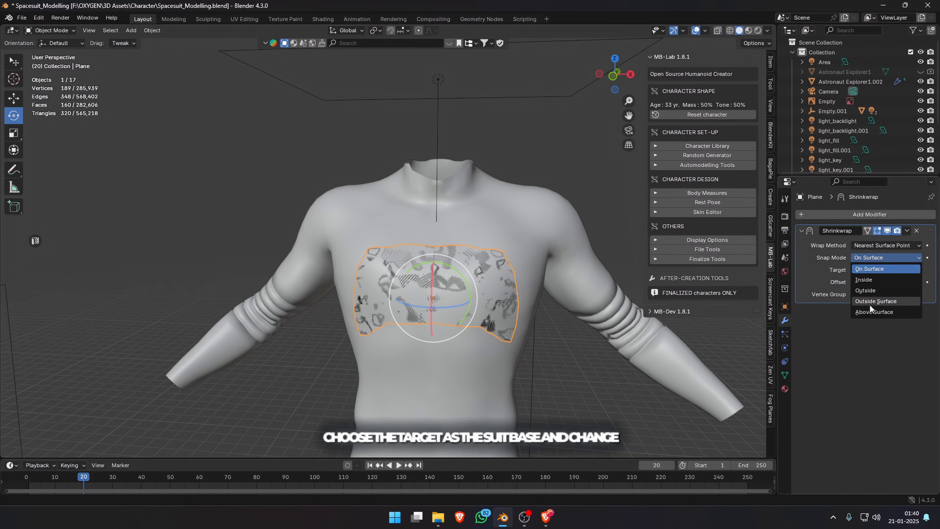
click(870, 312)
middle_drag(679, 329, 645, 315)
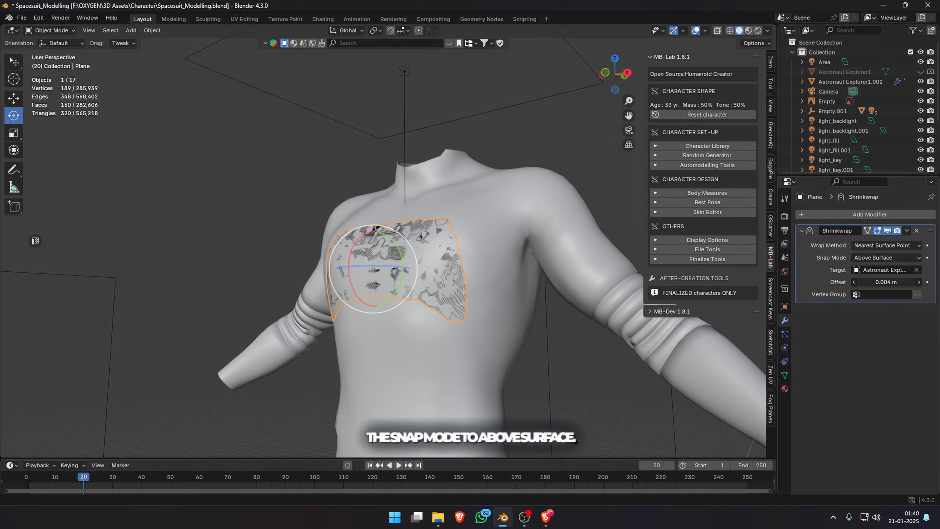
middle_drag(585, 237, 554, 231)
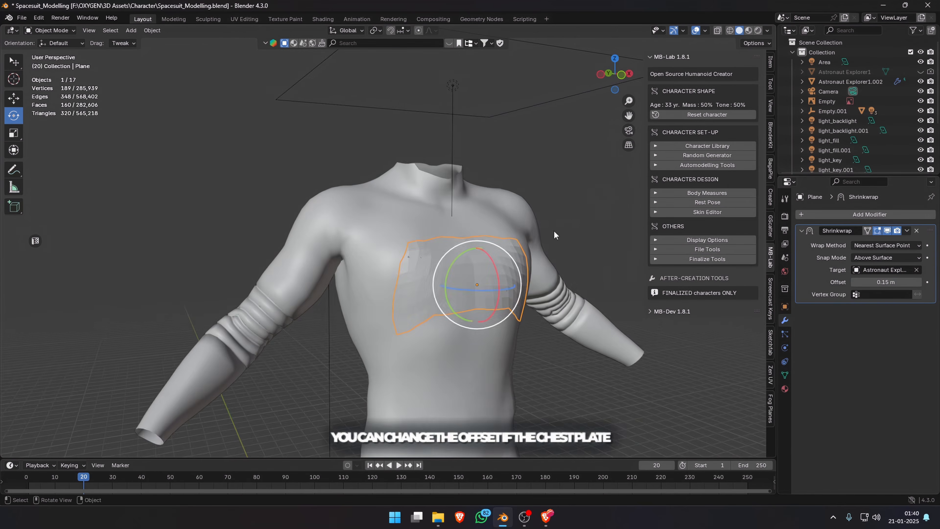
Add a Solidify modifier to the chest plate with a thickness of -0.025 m so it thickens outward
drag(614, 80, 626, 83)
click(829, 214)
text(s)
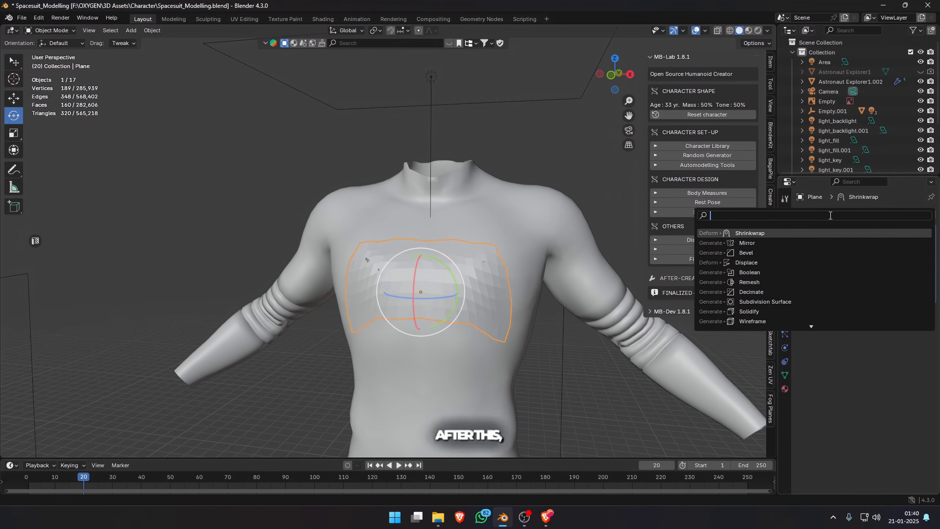
click(798, 255)
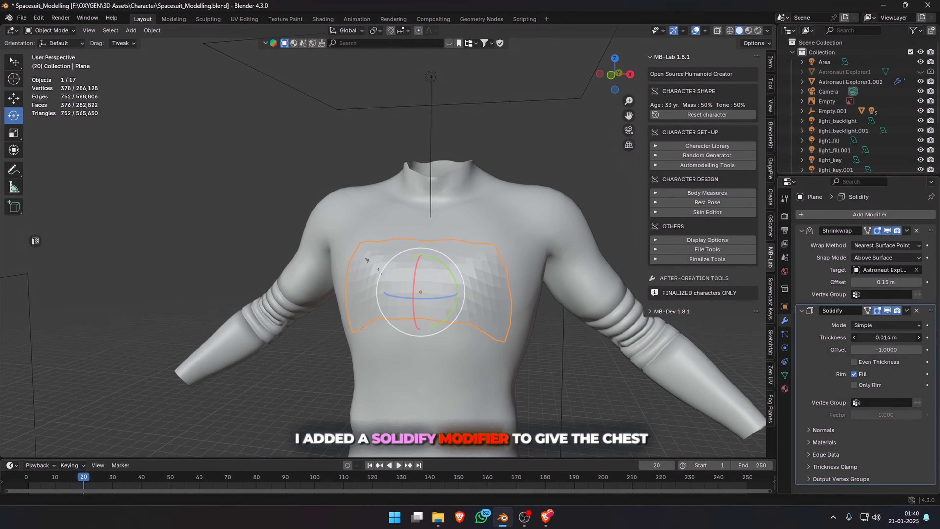
middle_drag(563, 327, 518, 311)
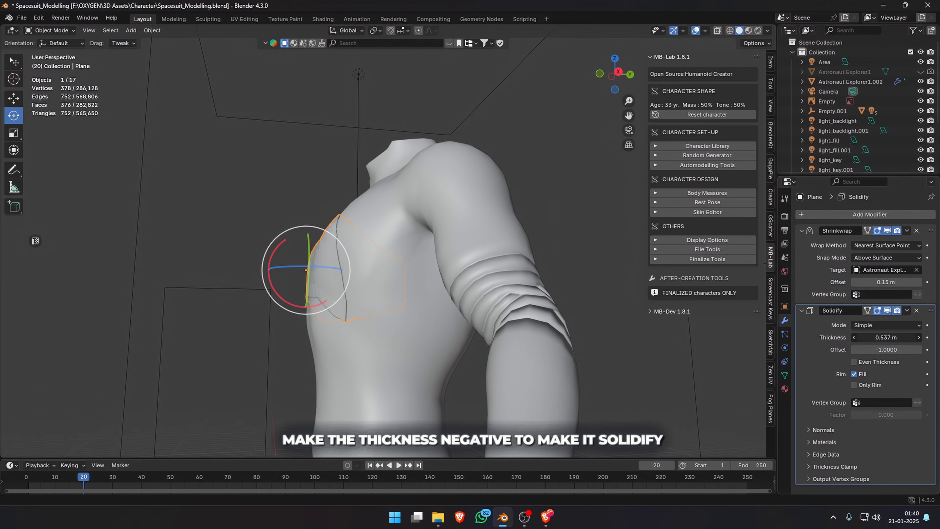
drag(886, 337, 866, 337)
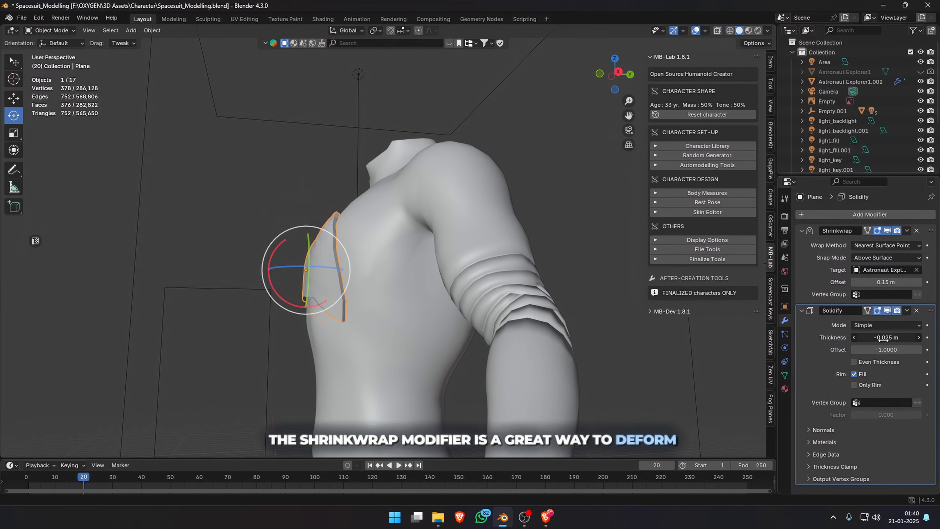
Move the shrinkwrapped chest plate about 5.38 m along Y, toward the body, to change its coverage
middle_drag(459, 396, 538, 401)
click(614, 75)
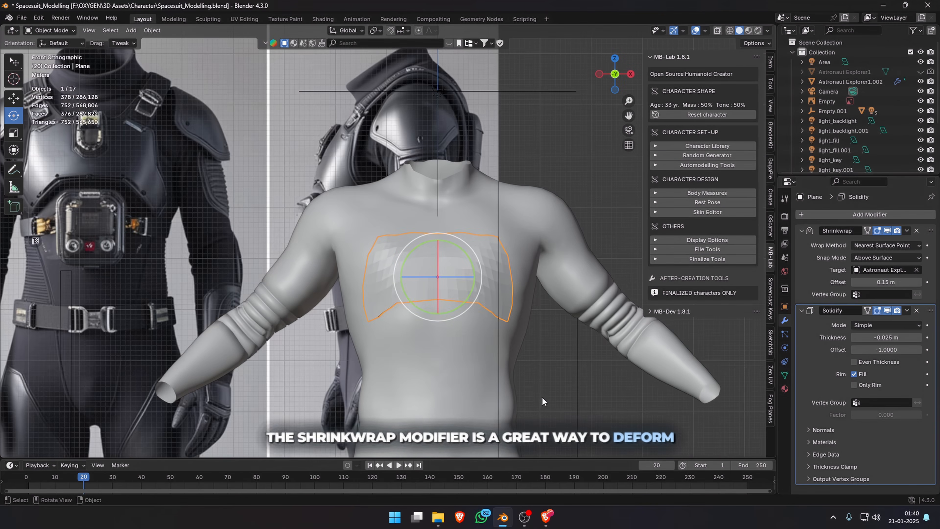
scroll(542, 401, down, 1)
middle_drag(541, 397, 448, 386)
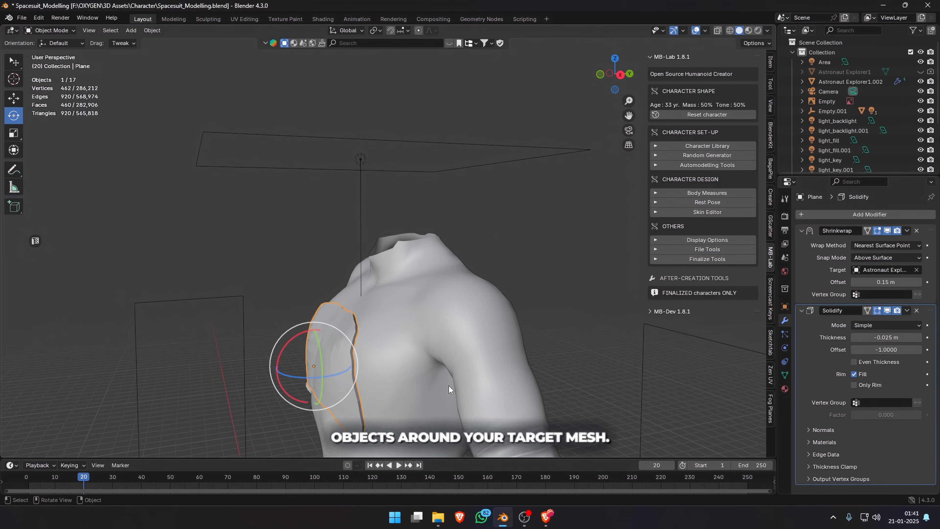
key(g)
key(y)
click(739, 336)
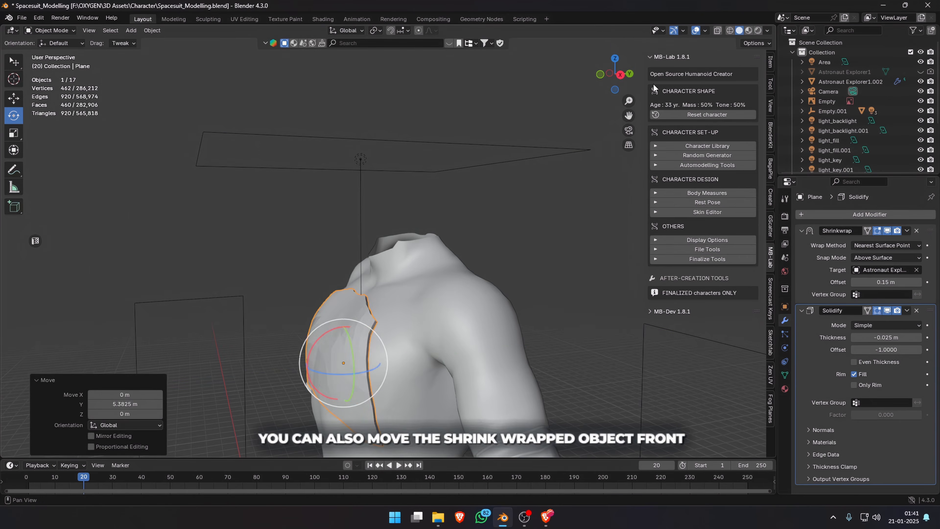
Apply auto-smooth shading to the chest plate and deselect it in front view
click(600, 75)
click(613, 350)
scroll(565, 362, up, 1)
click(515, 350)
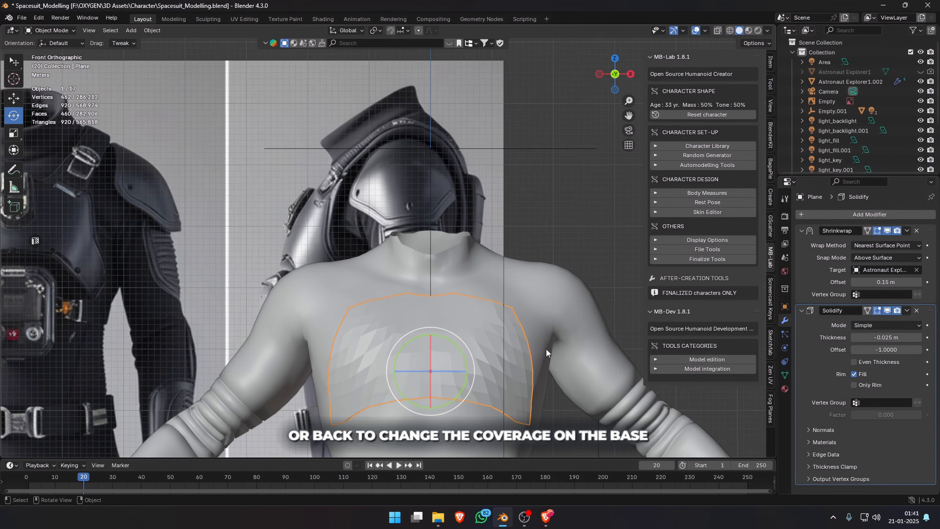
click(623, 306)
scroll(625, 298, down, 2)
click(441, 309)
right_click(440, 309)
click(437, 310)
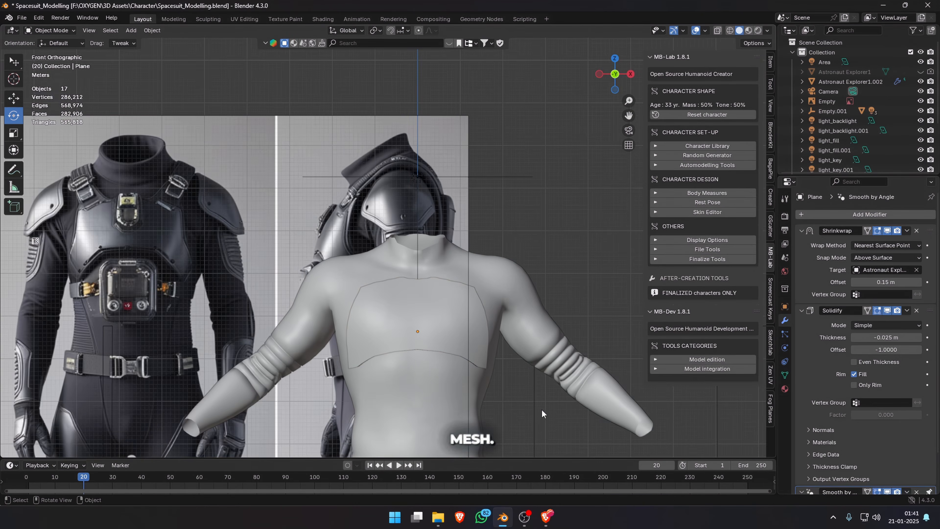
Rotate the faces extruded upward from the chest plate as a shoulder strap, and open the choice of new modifiers for the plate
scroll(436, 325, up, 1)
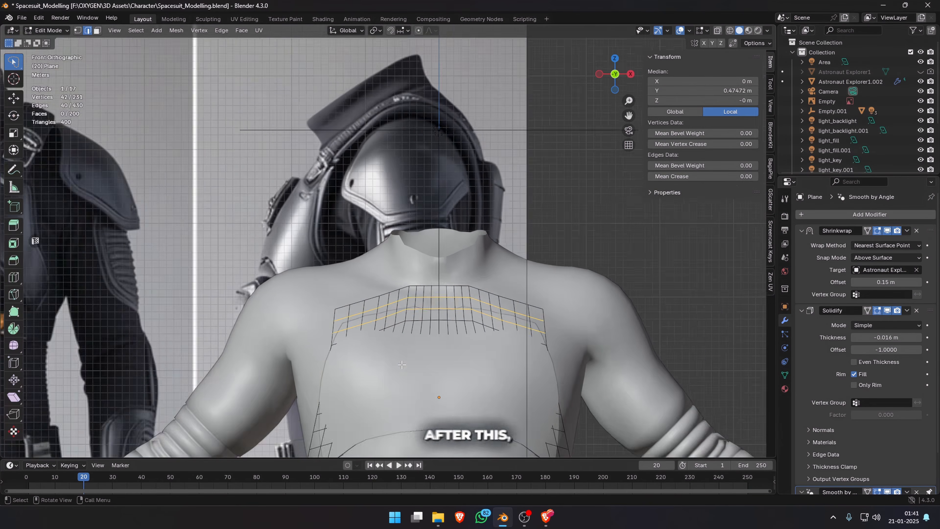
scroll(349, 333, up, 1)
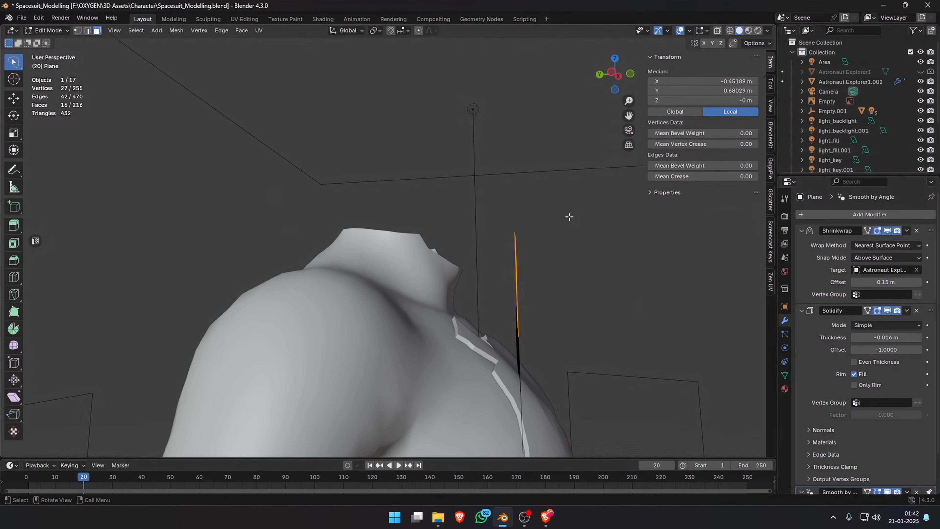
key(r)
click(508, 233)
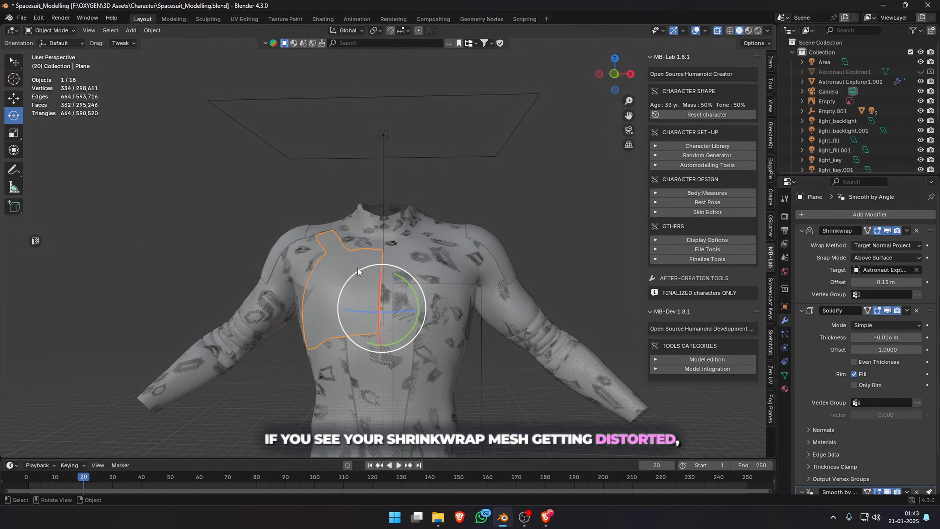
click(850, 215)
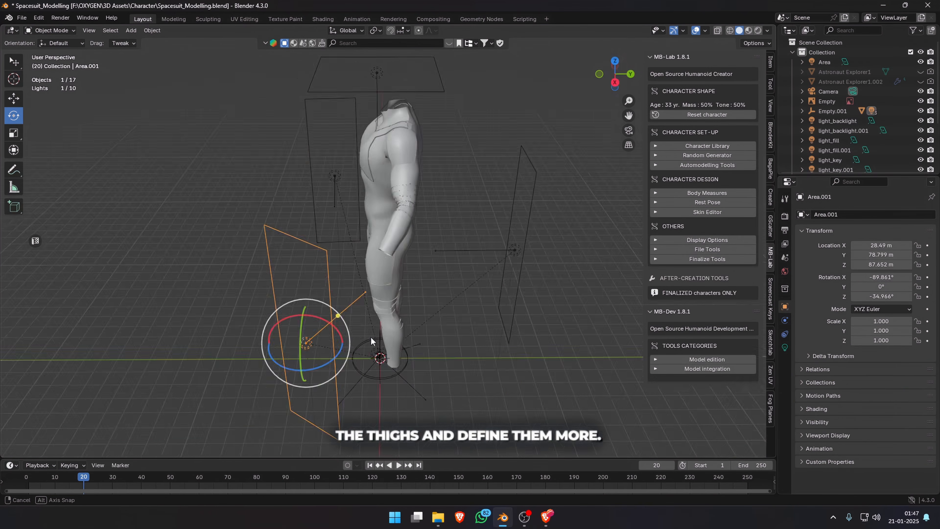
Add a Subdivision Surface modifier to the suit's base body
middle_drag(371, 337, 445, 313)
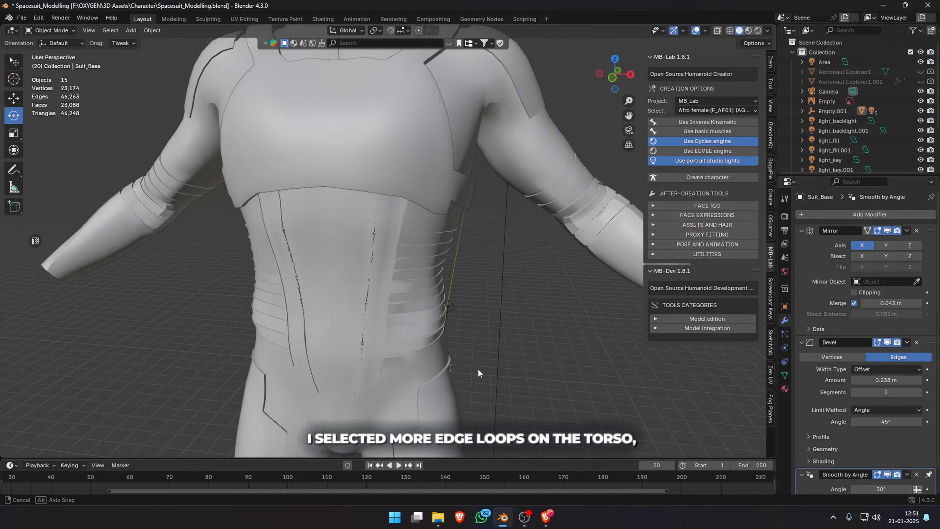
key(Tab)
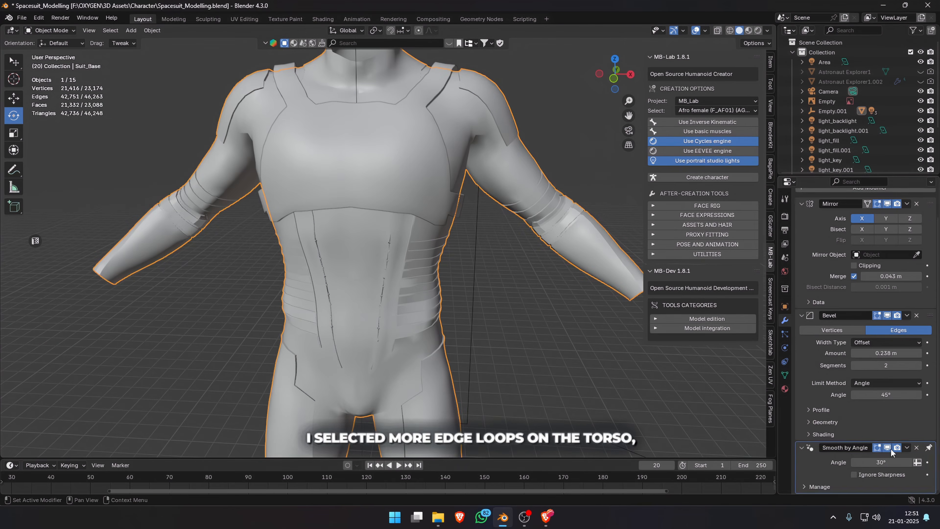
click(847, 214)
text(s)
click(847, 231)
middle_drag(407, 296, 368, 328)
scroll(368, 329, down, 5)
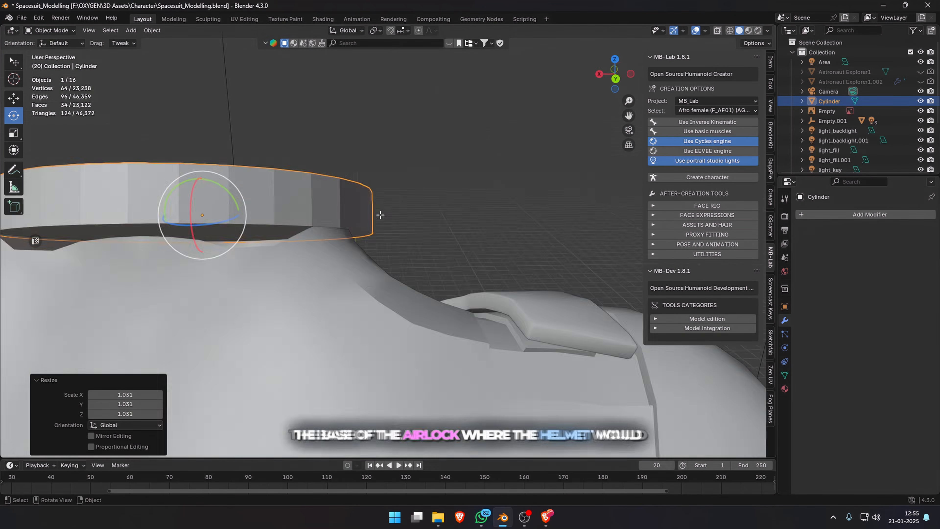
Add supporting loop cuts to the neck ring cylinder, sliding one close to its rim at a factor of about -0.938
key(Tab)
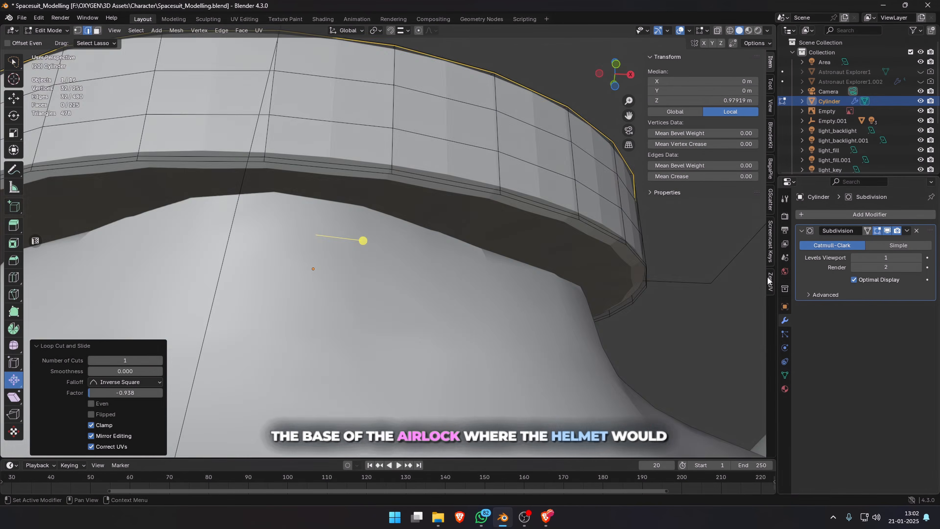
middle_drag(518, 326, 565, 340)
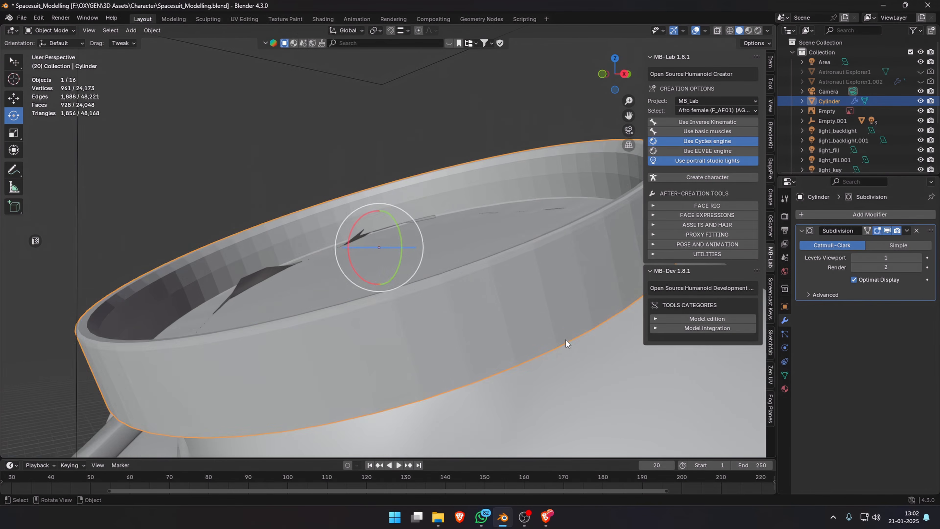
scroll(479, 342, down, 5)
middle_drag(479, 342, 577, 326)
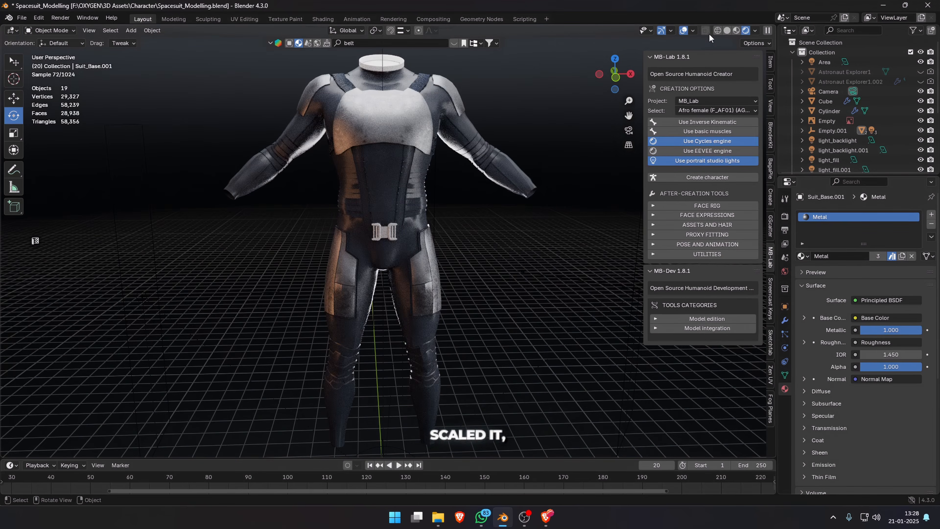
Switch the viewport from rendered to solid shading for working on the belt
click(728, 30)
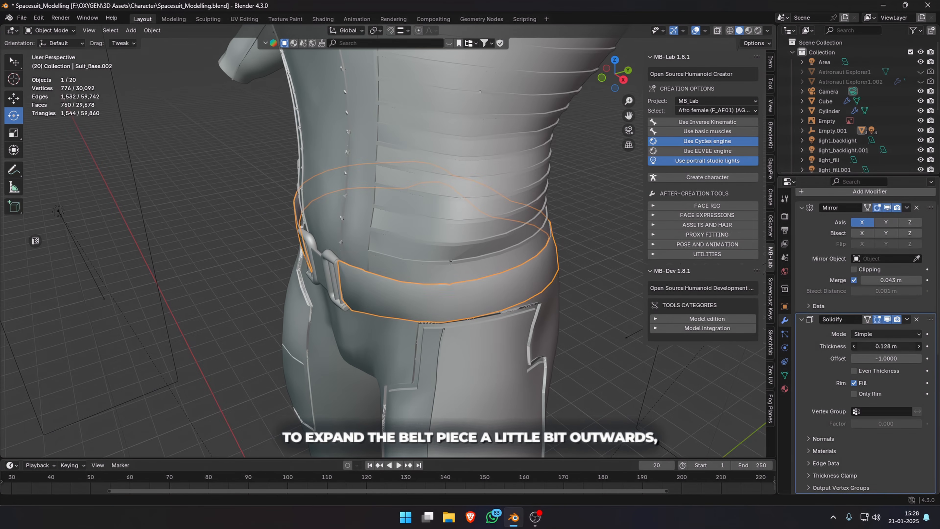
middle_drag(703, 345, 608, 334)
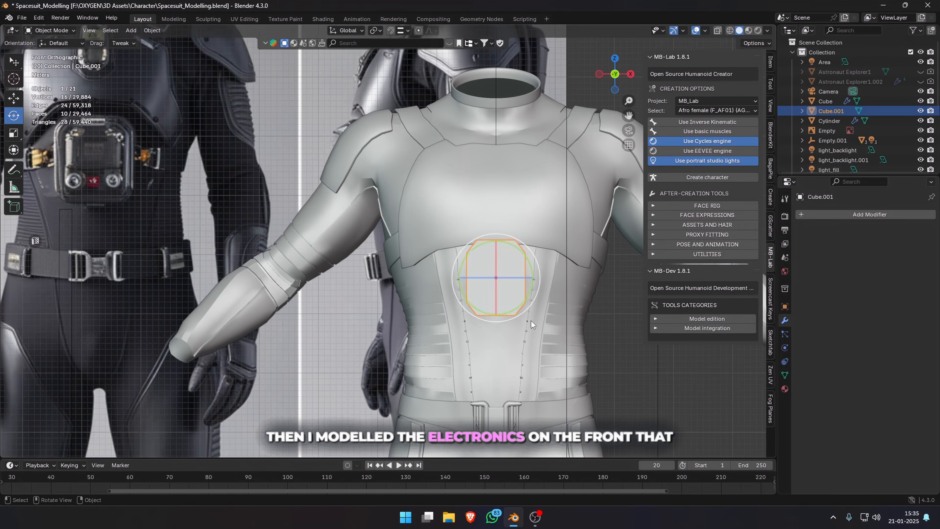
Scale the octagonal electronics block on the suit's front and bevel the edge loop of its recessed frame
key(s)
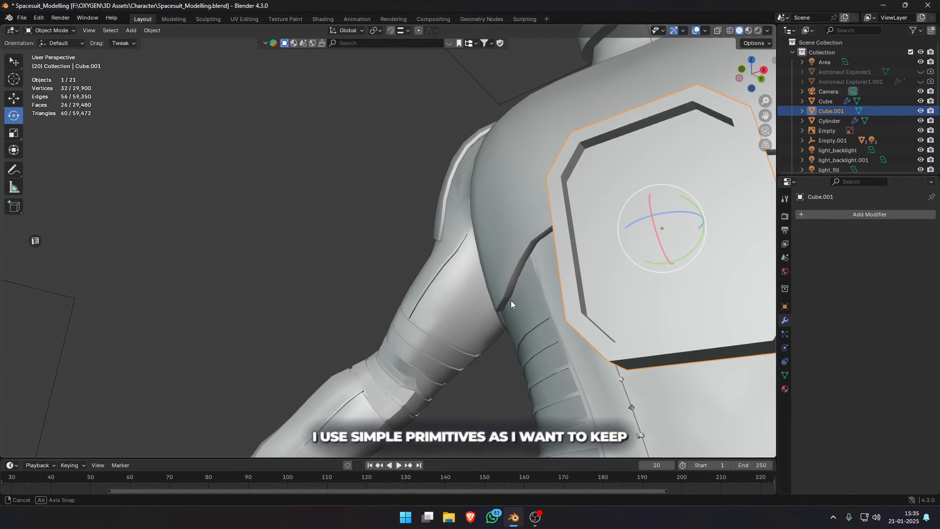
alt+click(668, 400)
key(ctrl+b)
key(Tab)
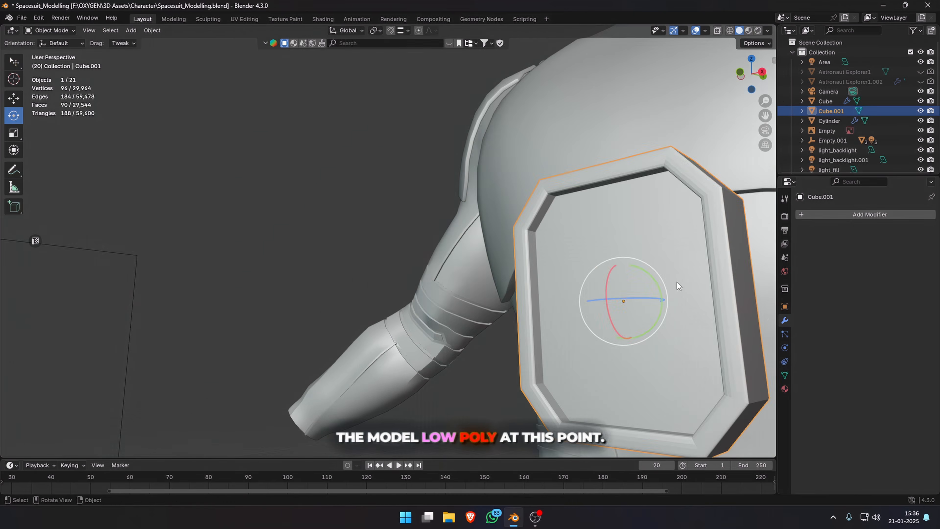
key(KP_1)
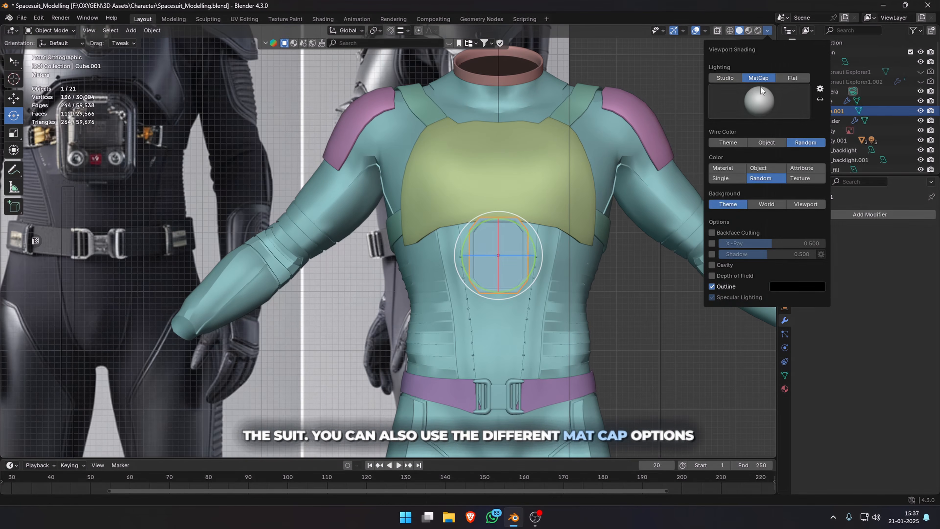
Try different MatCaps for the solid viewport shading and settle on the glossy red-orange one
click(760, 92)
click(616, 135)
click(759, 102)
click(703, 137)
click(734, 135)
click(768, 30)
click(759, 102)
click(701, 194)
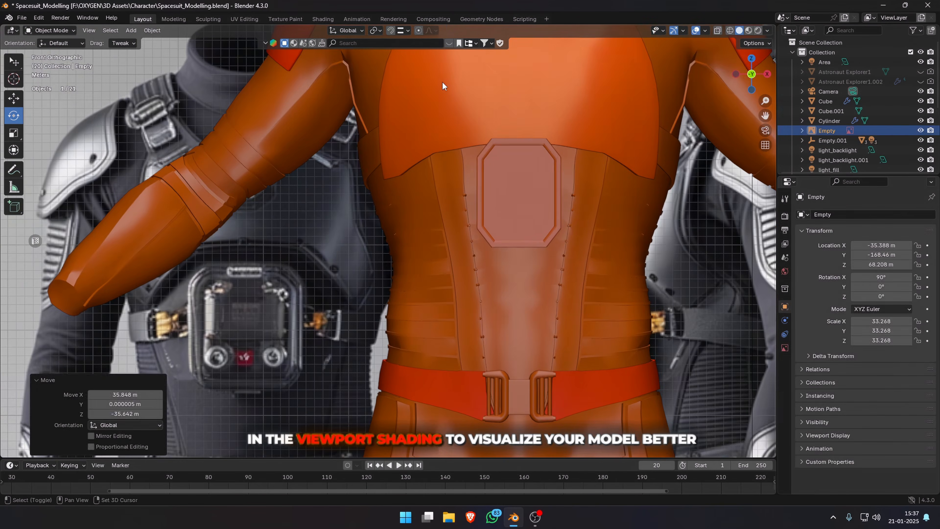
Bevel the rim of the small round knob on the octagonal front unit with 4 segments and extrude it
click(510, 199)
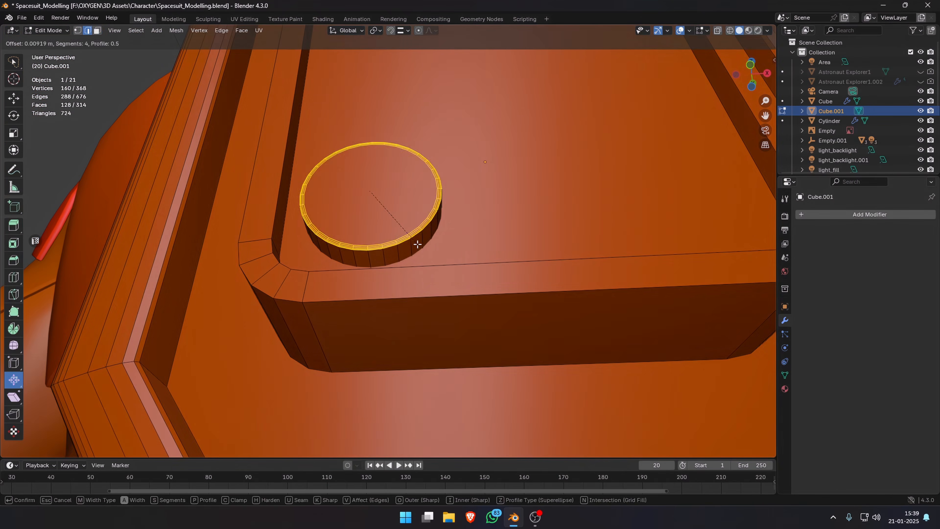
key(e)
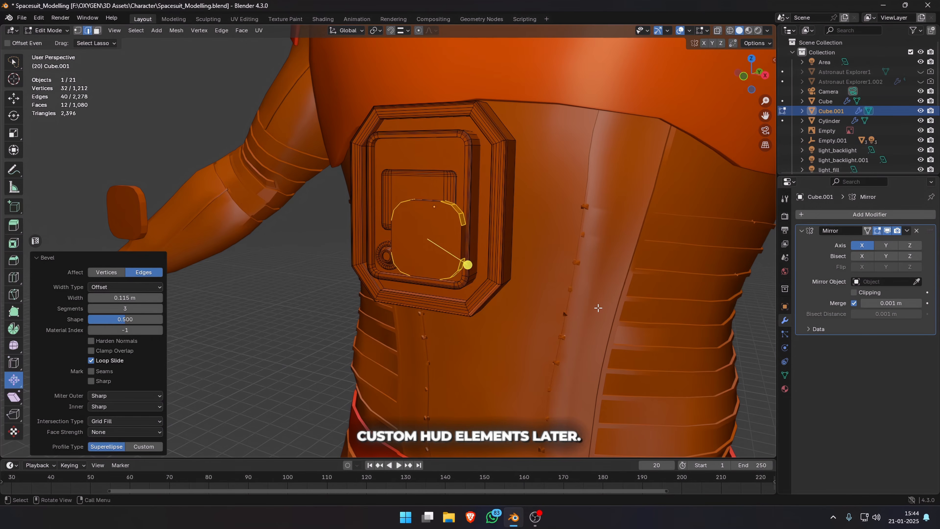
Bevel the four corner edges of the rectangular fastener plate by about 0.119 m with 5 segments
key(ctrl+b)
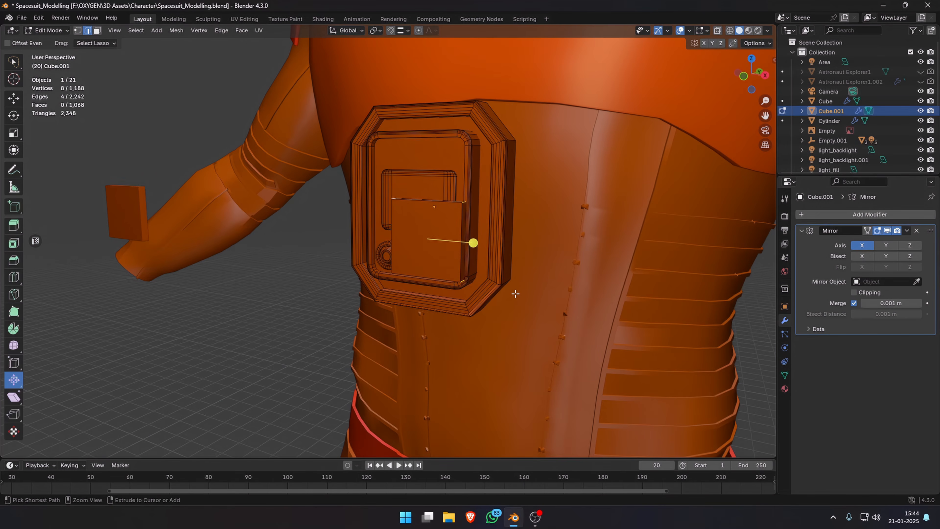
scroll(529, 308, up, 2)
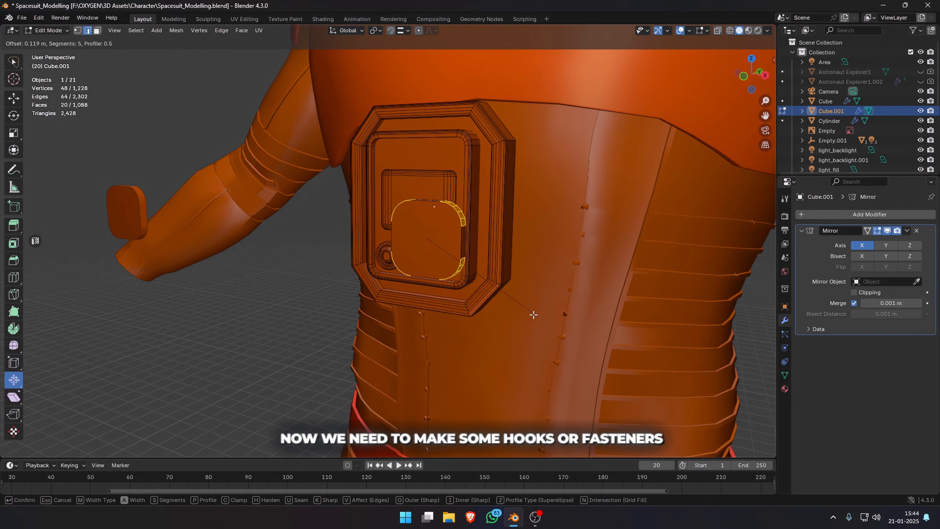
click(531, 312)
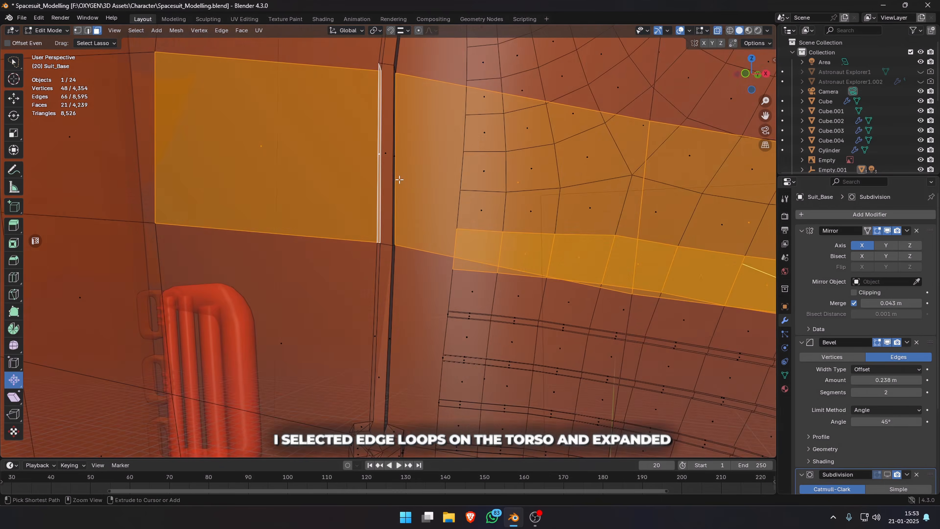
Separate the selected torso face strips into their own strap object and isolate it for editing its edges
middle_drag(274, 252, 438, 280)
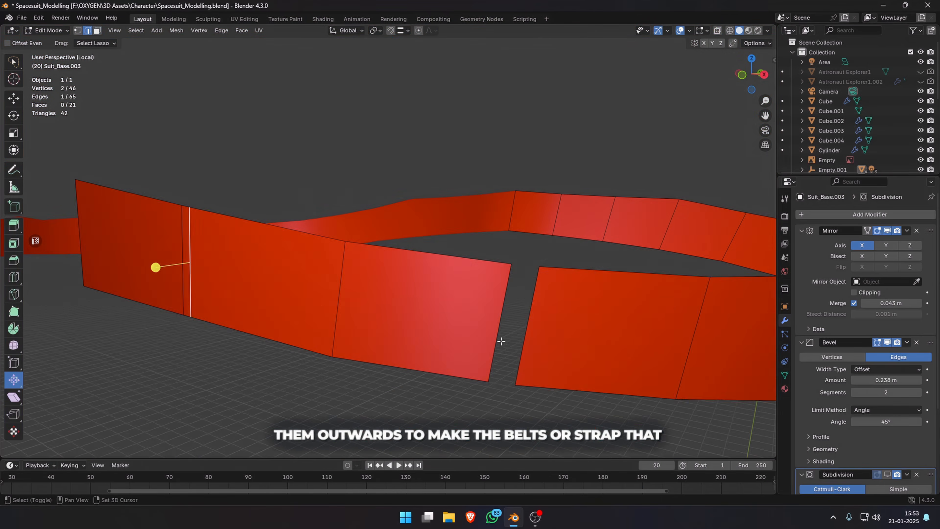
scroll(501, 340, down, 5)
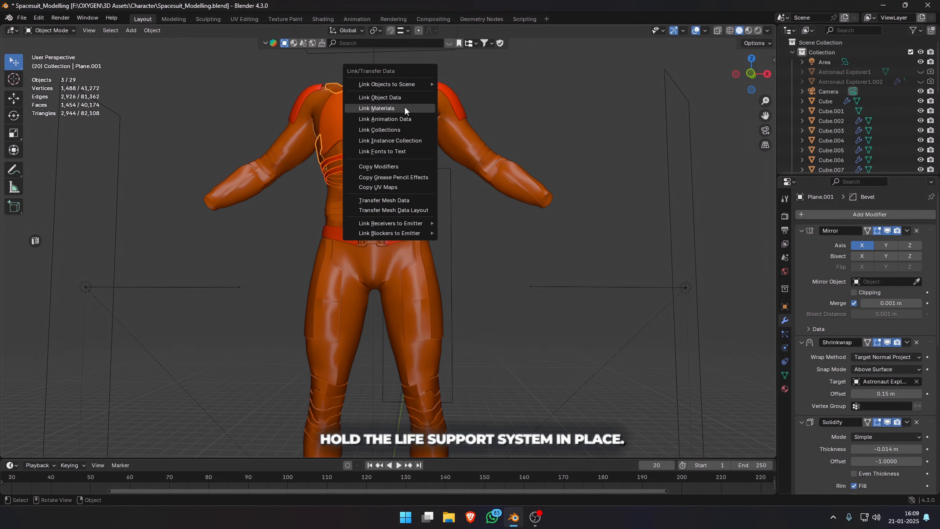
Link the active object's materials to the other two selected suit parts and select the shoulder armor pads
click(404, 108)
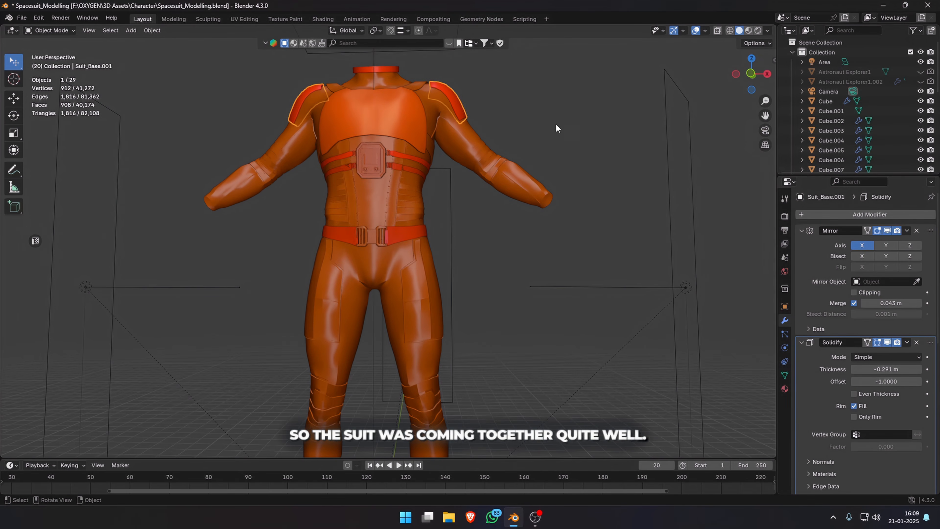
shift+click(447, 93)
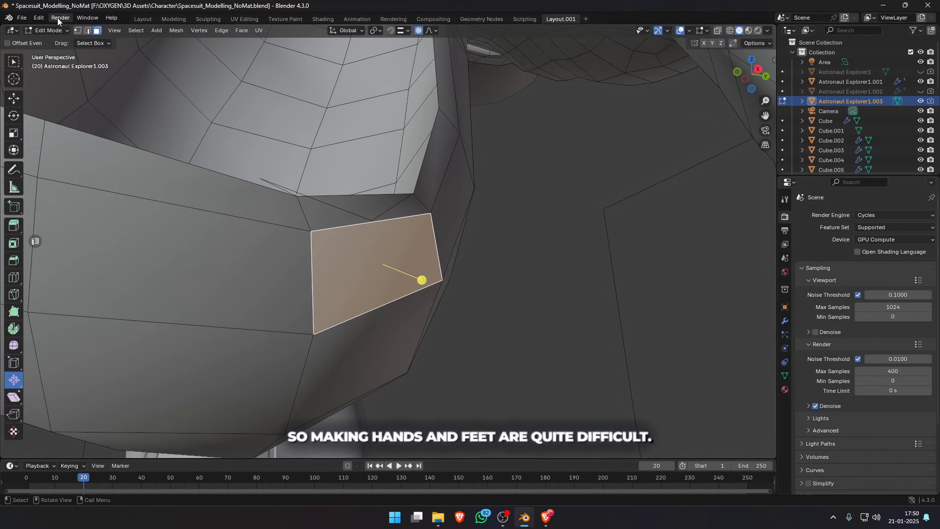
Delete the faces forming the fingernail wall and switch the hand mesh to Sculpt Mode
key(x)
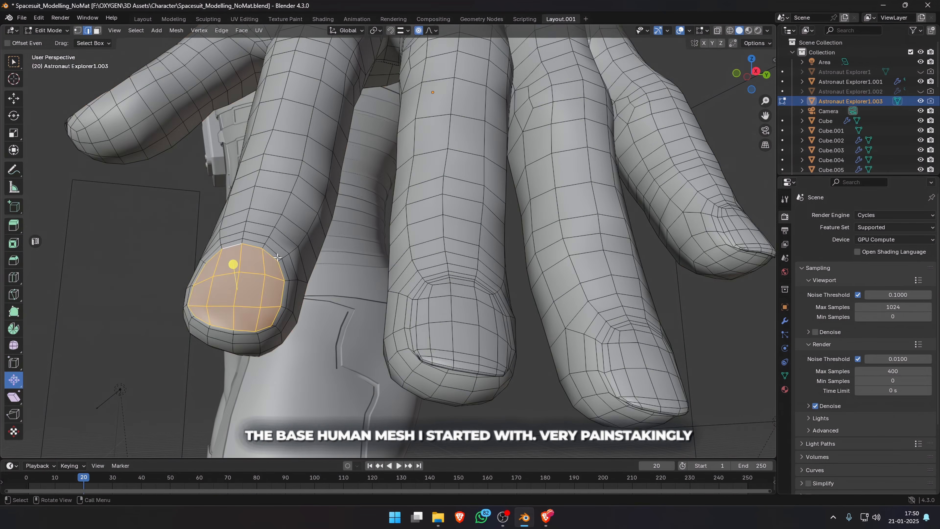
key(Tab)
click(50, 30)
click(50, 60)
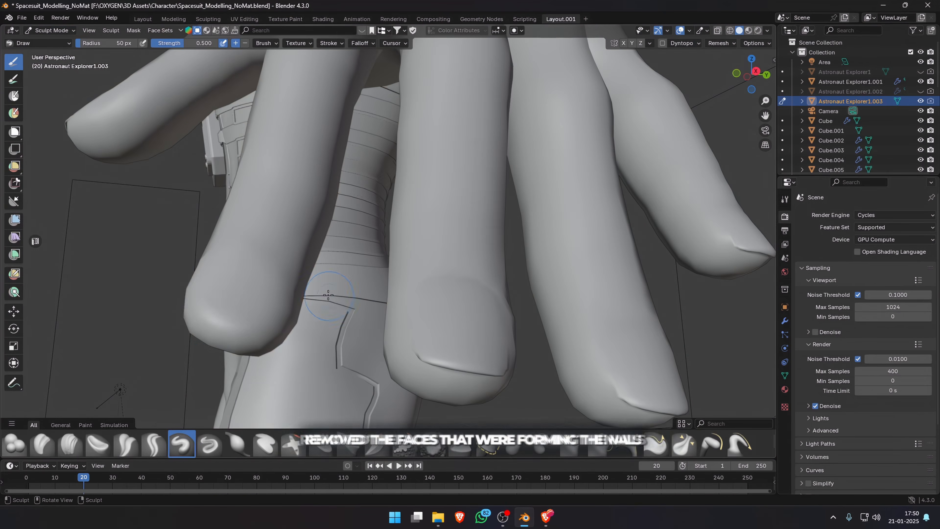
Smooth the hand's fingertips with the sculpting smooth brush so they are rounded without nails
middle_drag(328, 295, 237, 315)
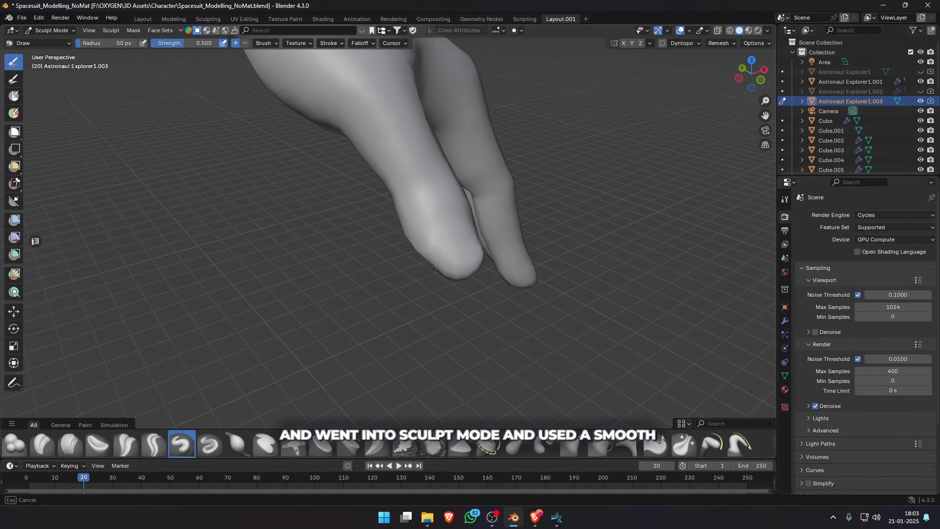
scroll(433, 270, down, 5)
mouse_move(433, 270)
middle_down()
mouse_move(325, 252)
mouse_move(382, 222)
middle_up()
key(Tab)
key(Tab)
scroll(383, 189, up, 4)
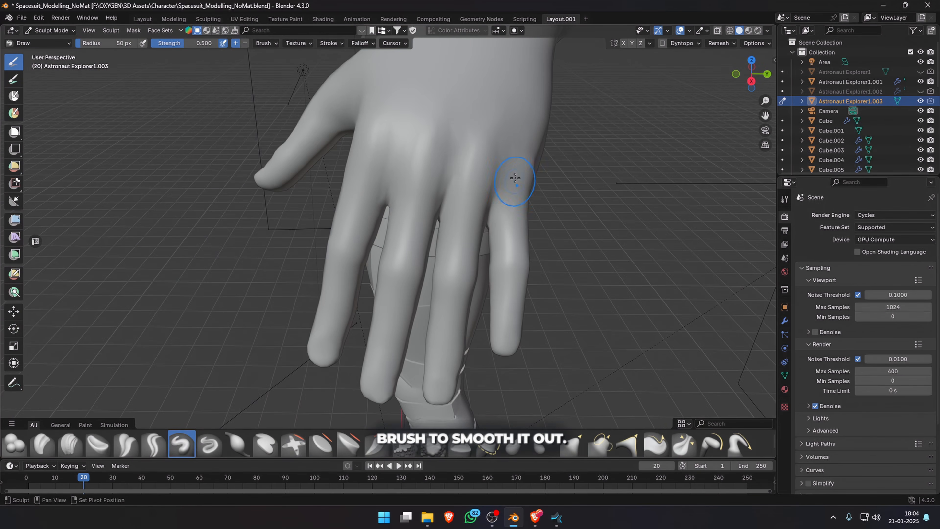
Return the hand mesh to Object Mode and save the file
key(Tab)
scroll(515, 178, down, 2)
click(50, 30)
click(55, 41)
scroll(218, 200, down, 2)
key(ctrl+s)
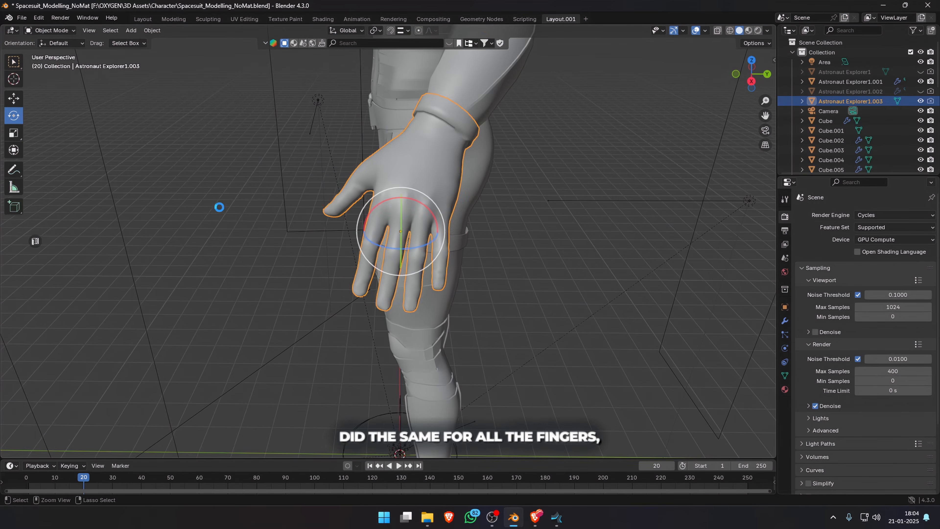
Fit a new plane over the back of the hand by scaling and rotating it and adjusting its height along Z
middle_drag(233, 264, 354, 148)
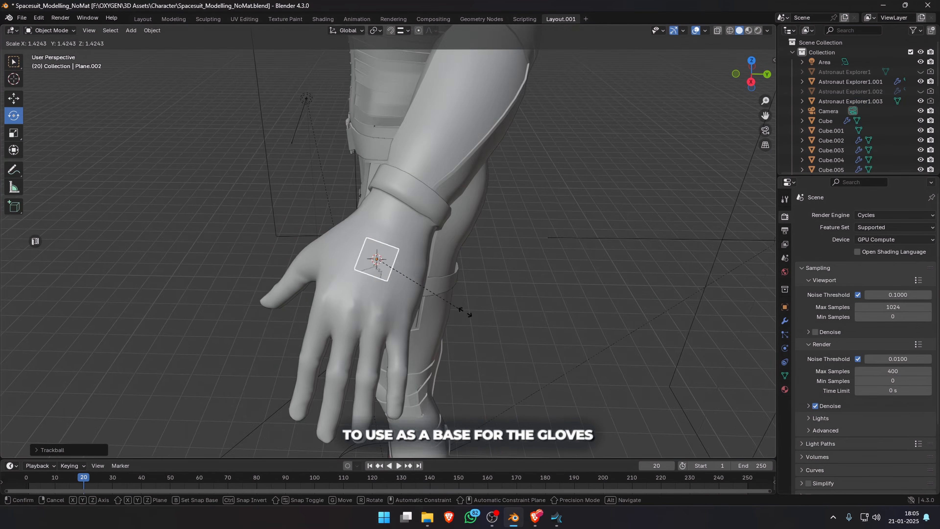
click(518, 333)
key(r)
click(524, 252)
middle_drag(524, 252, 389, 177)
key(g)
key(z)
click(373, 224)
middle_drag(374, 224, 568, 225)
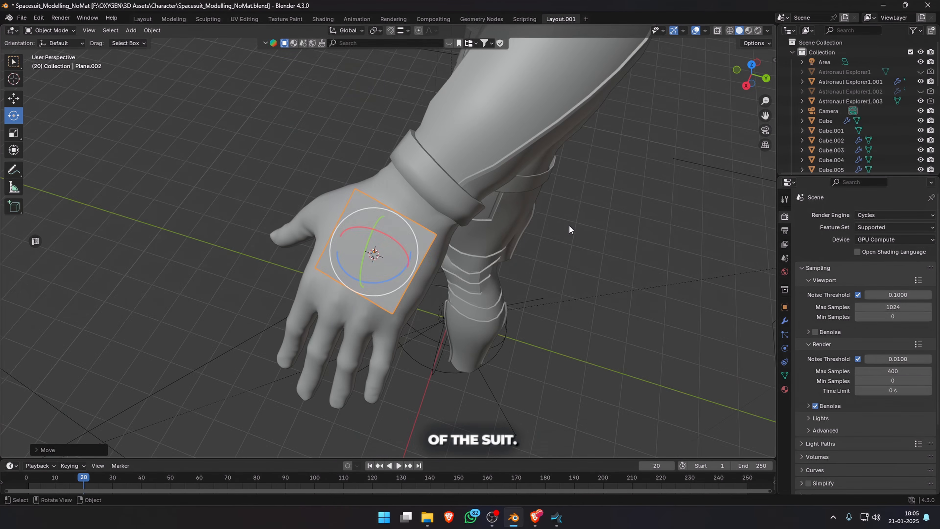
Reshape the plane into a trapezoid behind the knuckles, narrower toward the wrist, by moving and rotating its edges
key(Tab)
middle_drag(358, 370, 389, 365)
click(385, 212)
click(480, 302)
key(g)
click(444, 296)
middle_drag(400, 266, 316, 235)
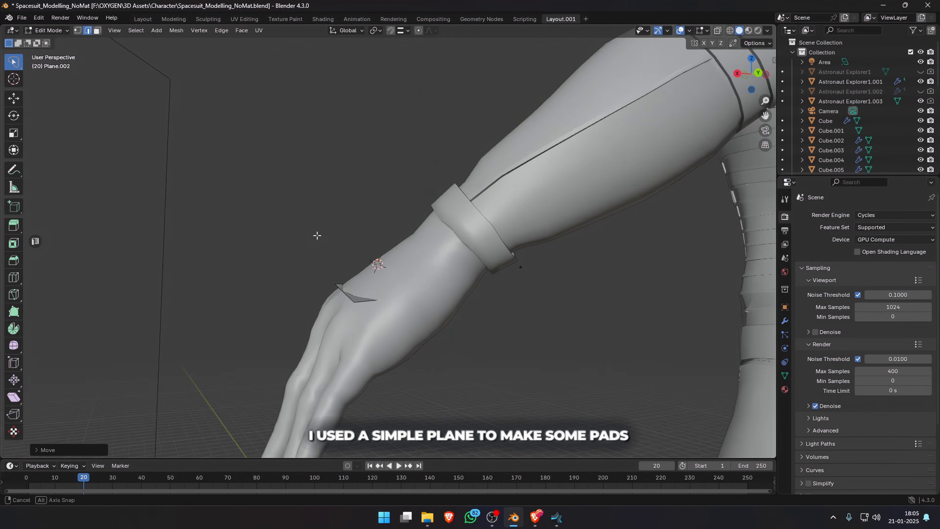
key(g)
click(434, 365)
middle_drag(385, 326, 449, 340)
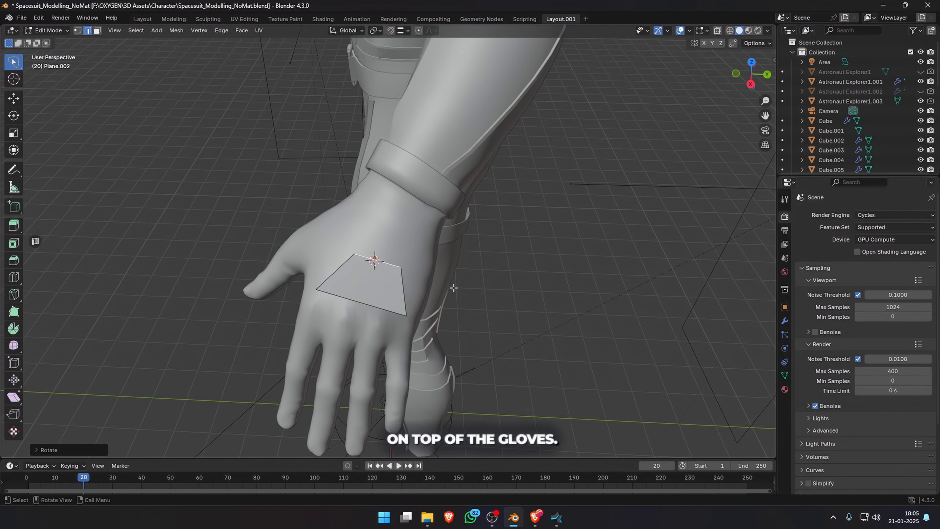
Subdivide the whole trapezoid plane and leave mesh editing
key(a)
middle_drag(454, 288, 453, 208)
key(Tab)
Add a Shrinkwrap modifier to the glove pad, targeting the astronaut hand mesh with Target Normal Project and Above Surface snapping
click(785, 321)
click(869, 215)
click(916, 270)
middle_drag(311, 297, 400, 374)
scroll(399, 374, up, 4)
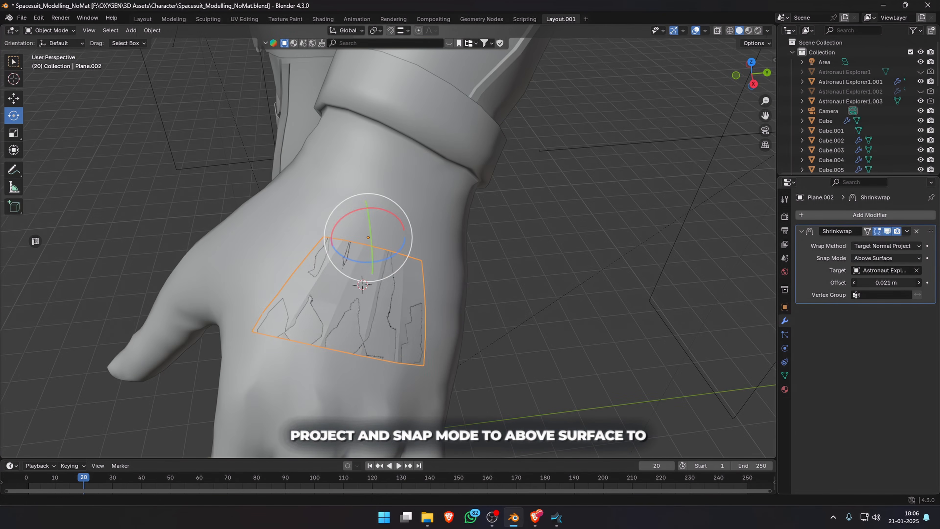
Lower the Shrinkwrap offset on the glove pad slightly and apply the modifier
drag(886, 282, 879, 282)
middle_drag(189, 259, 199, 237)
key(ctrl+a)
Add a Solidify modifier to the glove pad with a thickness of 0.01 m
click(852, 215)
text(s)
click(769, 242)
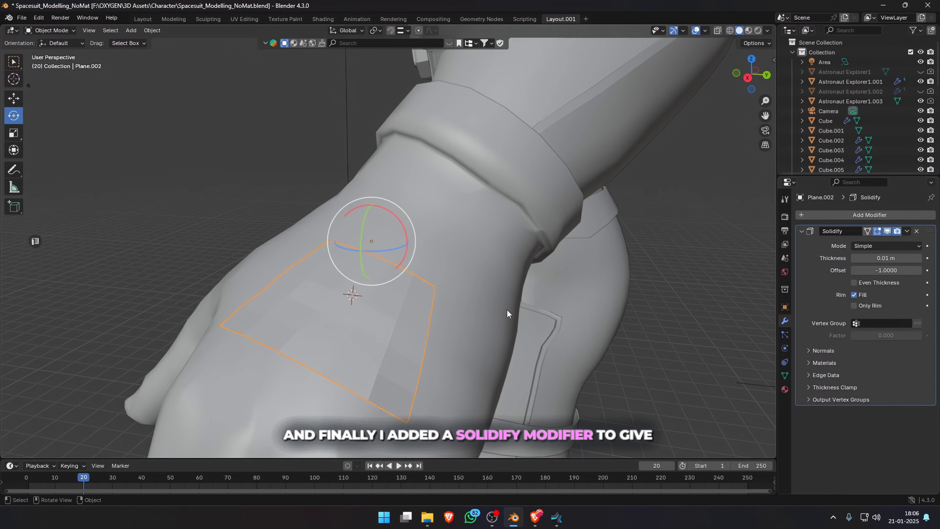
middle_drag(507, 310, 425, 253)
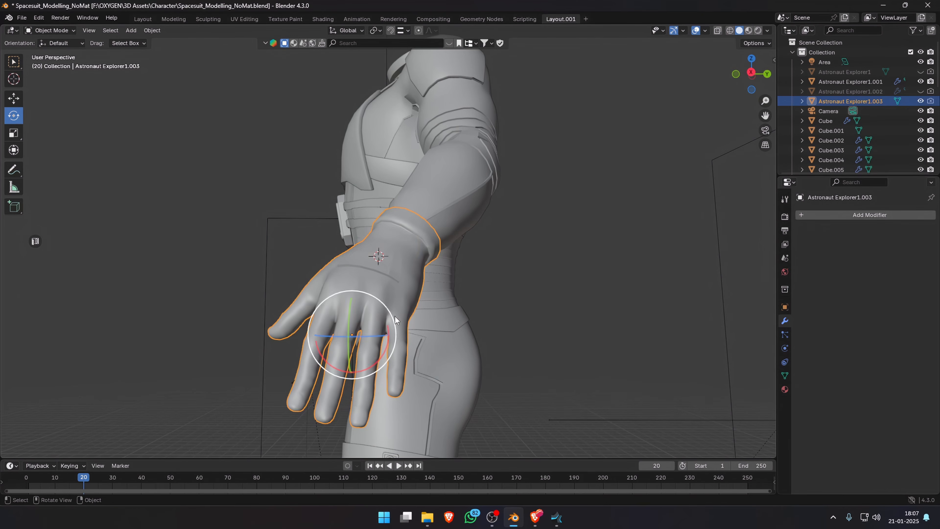
Add a Mirror modifier on the X axis to the glove and apply its transforms so it is duplicated on the other hand
scroll(396, 316, up, 3)
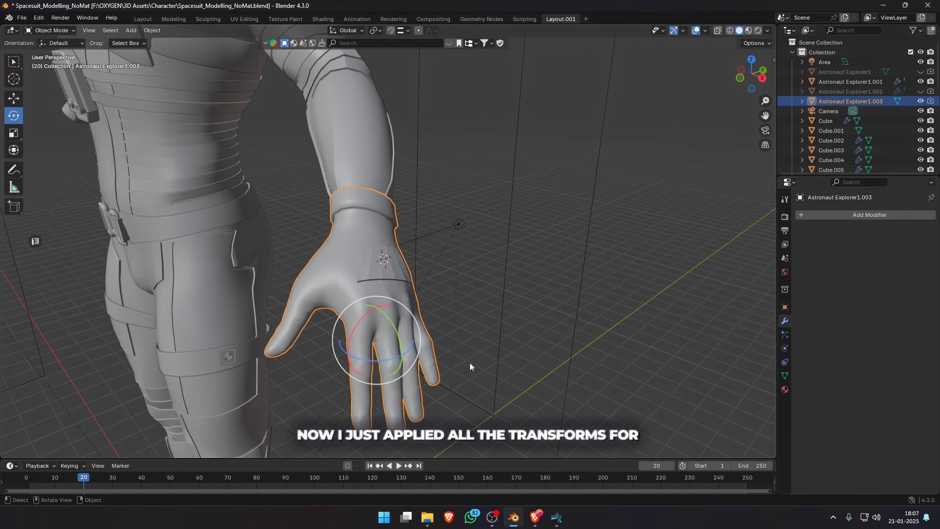
scroll(461, 343, up, 4)
click(895, 215)
click(894, 213)
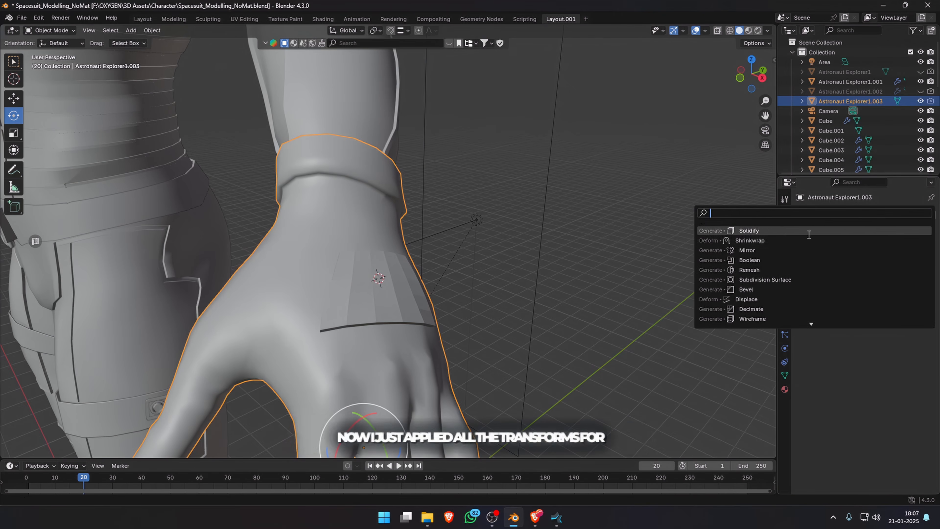
click(756, 251)
scroll(491, 315, down, 5)
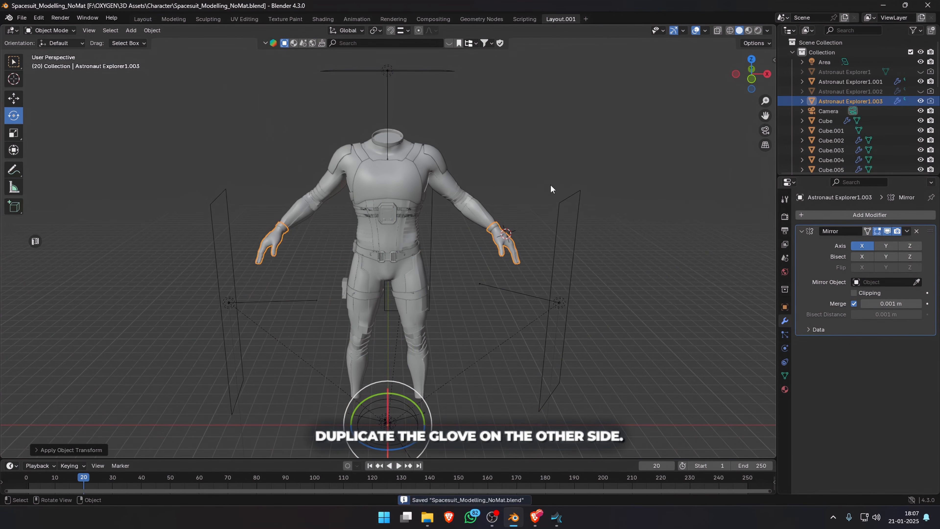
middle_drag(555, 202, 475, 175)
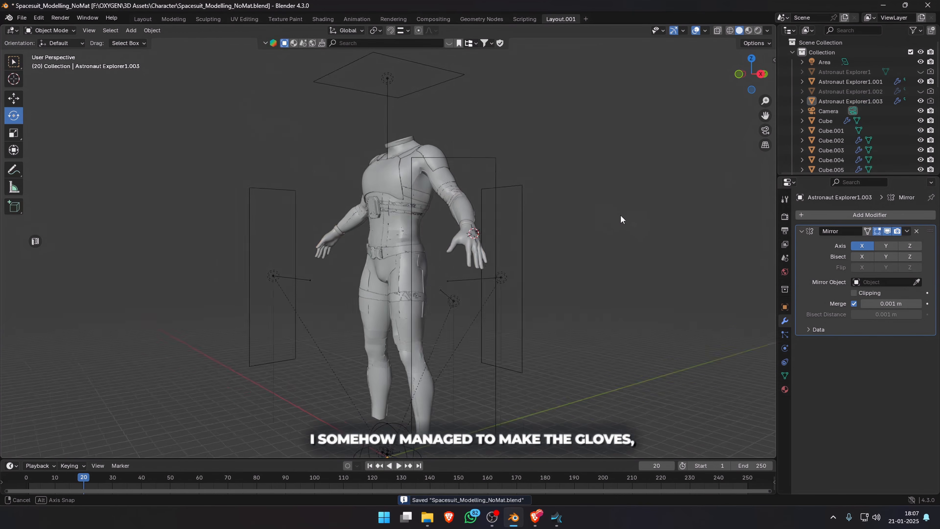
middle_drag(621, 215, 693, 211)
scroll(457, 292, up, 5)
middle_drag(457, 293, 525, 292)
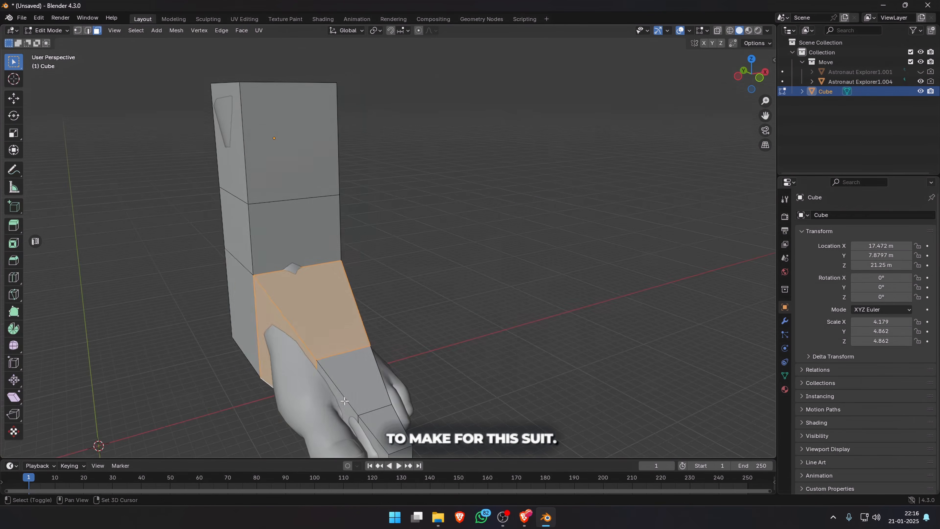
Finish shaping the blocky boot mesh around the foot and add a Subdivision Surface modifier to it
click(431, 349)
middle_drag(431, 349, 393, 370)
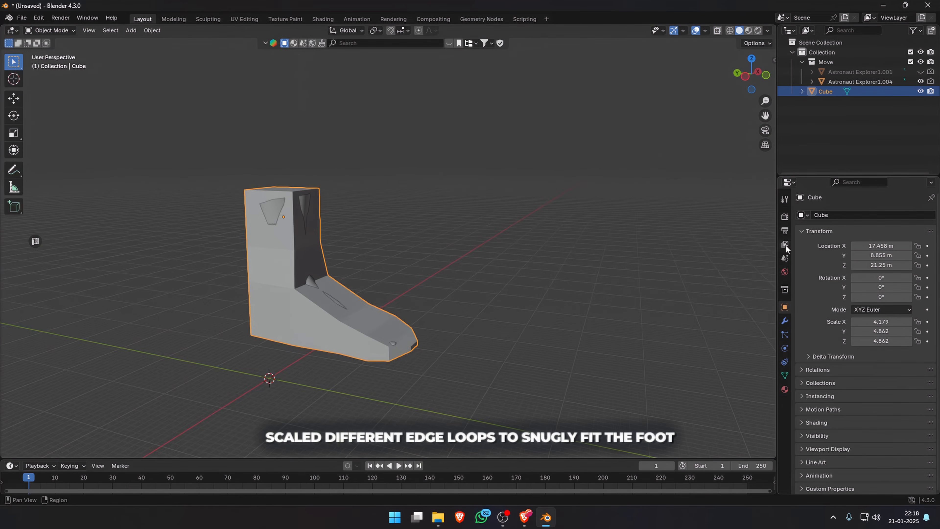
click(784, 321)
click(848, 216)
text(s)
Scale the boot up slightly and shift it along Z to cover the foot in side view
middle_drag(431, 329, 865, 210)
middle_drag(660, 311, 495, 321)
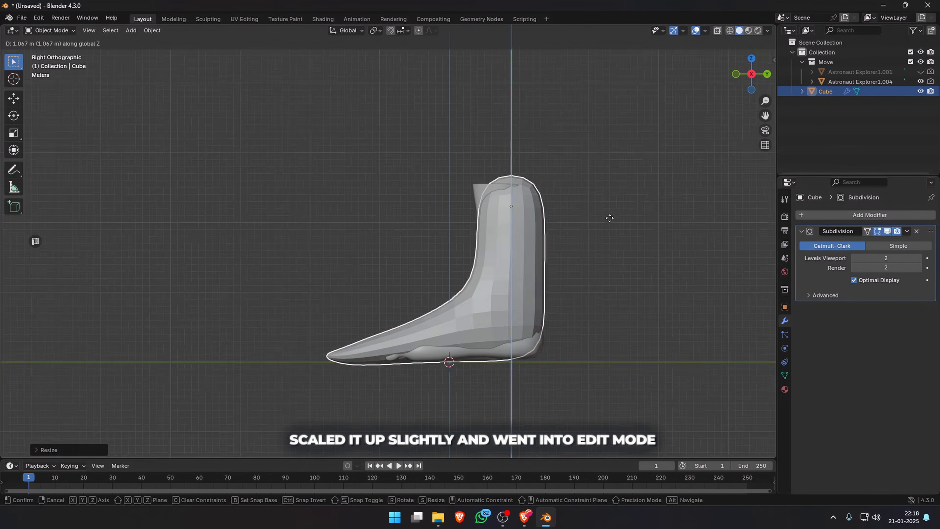
alt+scroll(451, 203, up, 6)
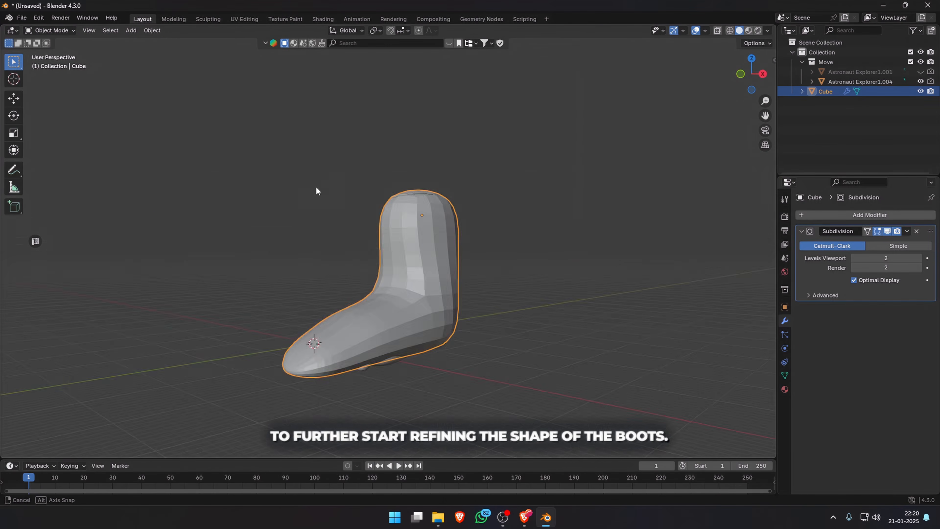
Shade the boot smooth and look at astronaut boot reference images in the web browser
middle_drag(317, 192, 460, 308)
right_click(382, 209)
click(382, 208)
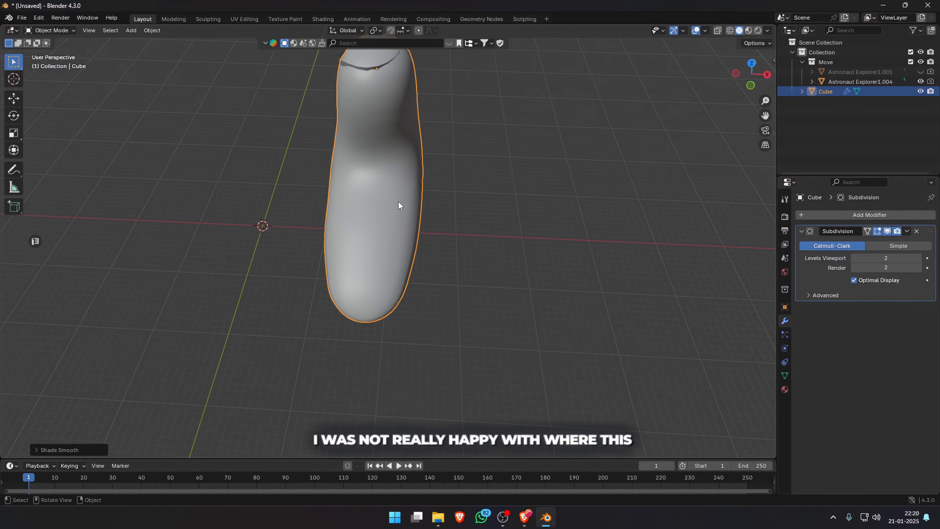
right_click(398, 203)
click(387, 210)
middle_drag(387, 209, 591, 220)
right_click(408, 164)
click(405, 155)
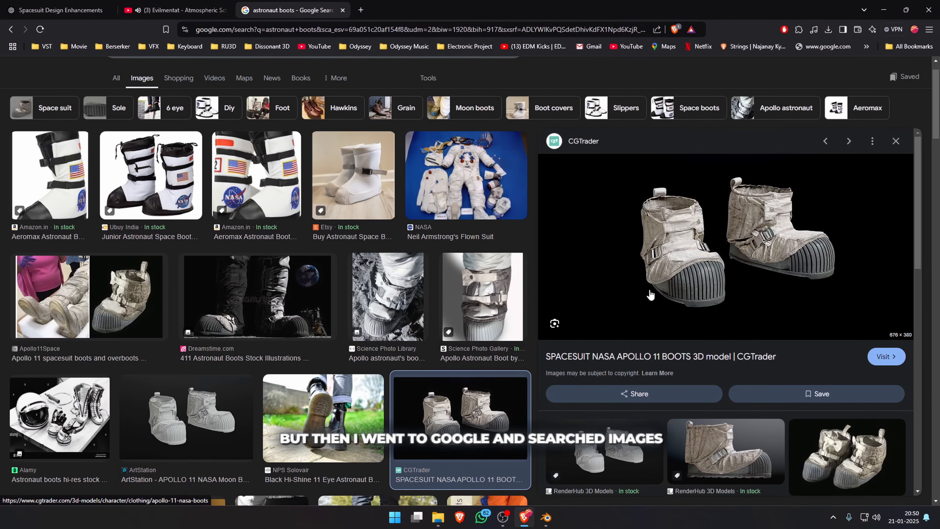
click(351, 173)
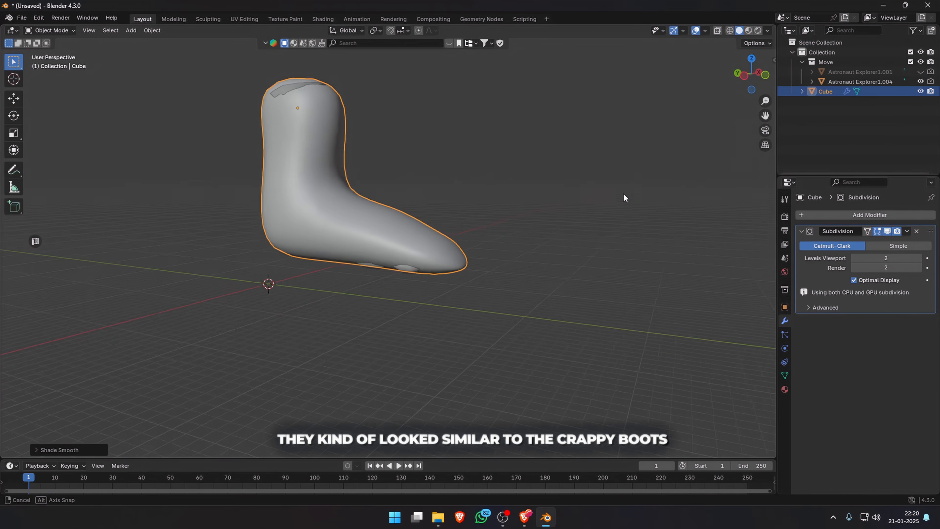
Add a Mirror modifier on the X axis to the refined boot, with a merge distance of 0.221 m
middle_drag(623, 194, 521, 267)
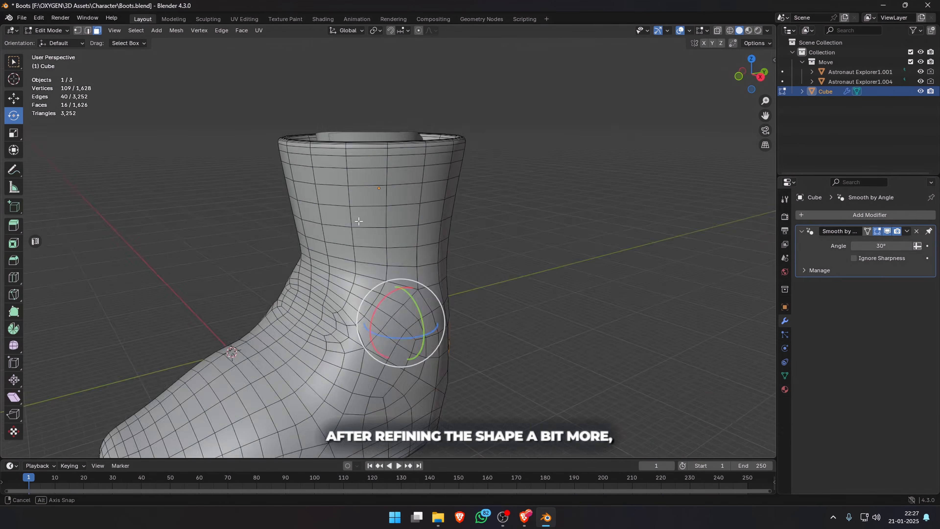
key(KP_1)
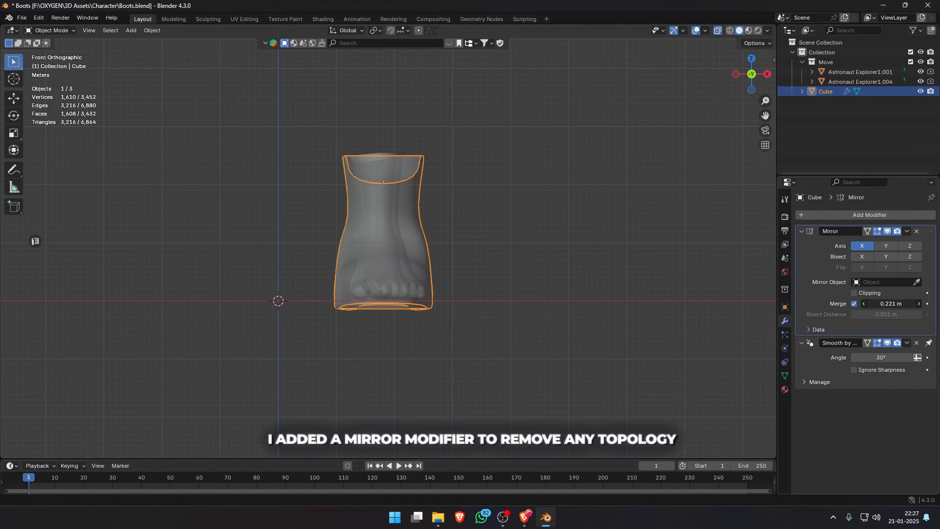
middle_drag(375, 310, 474, 331)
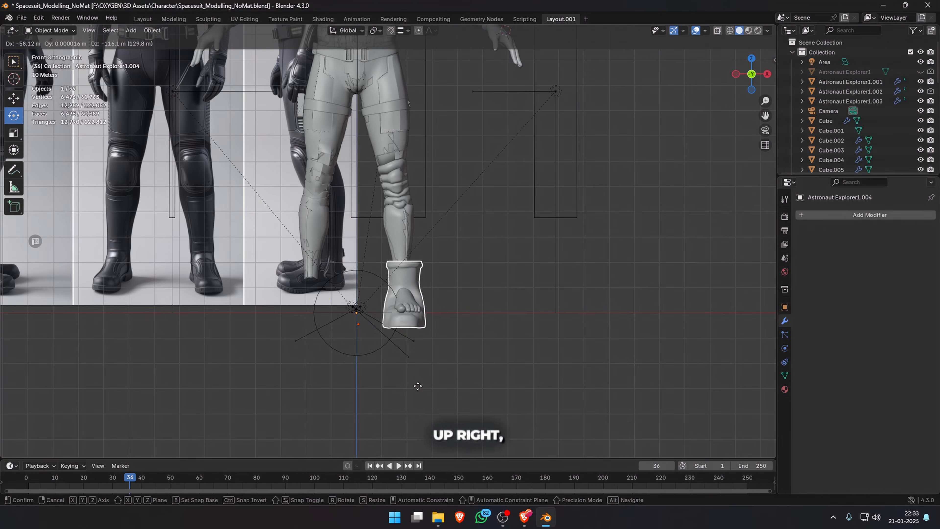
Place the boot at the end of the spacesuit's leg and mirror it across X onto the other leg
middle_drag(424, 375, 374, 346)
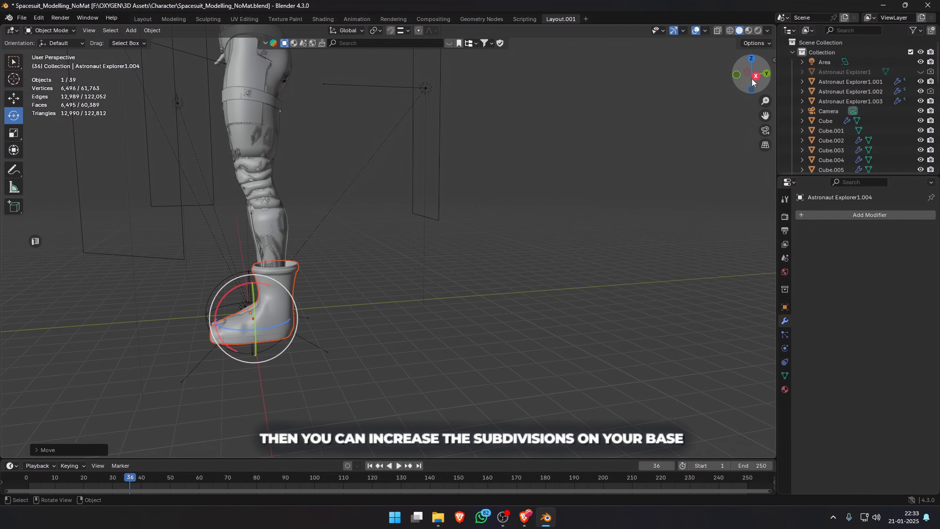
click(755, 76)
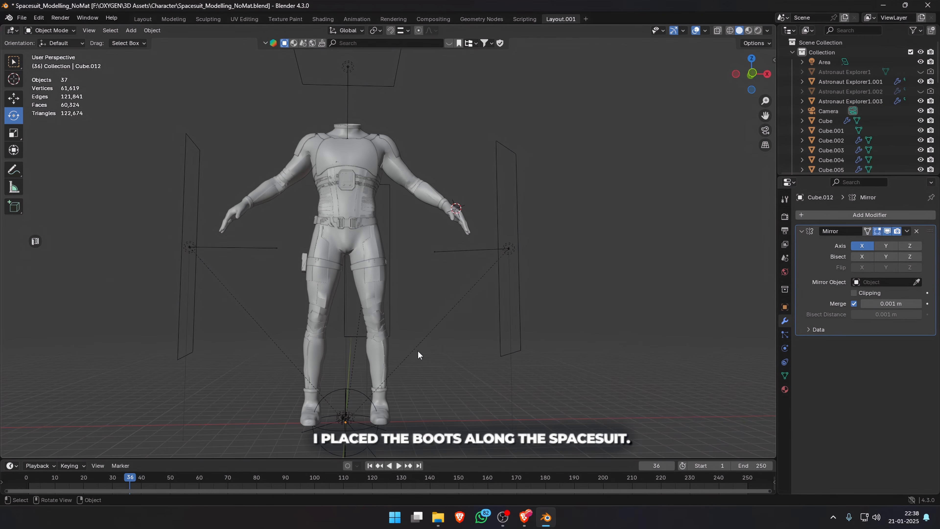
middle_drag(417, 350, 453, 366)
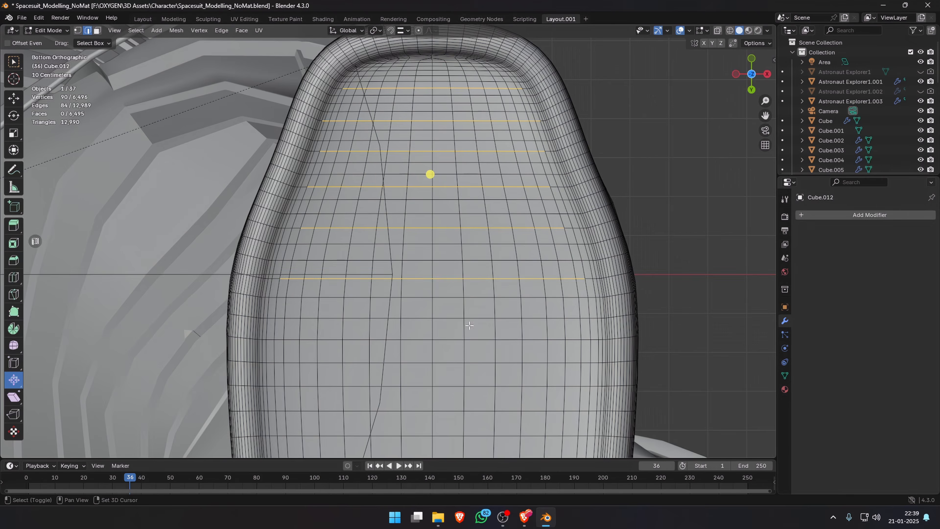
Select the band of faces around the boot's lower side, just above the sole, from heel to toe
shift+middle_drag(428, 174, 464, 72)
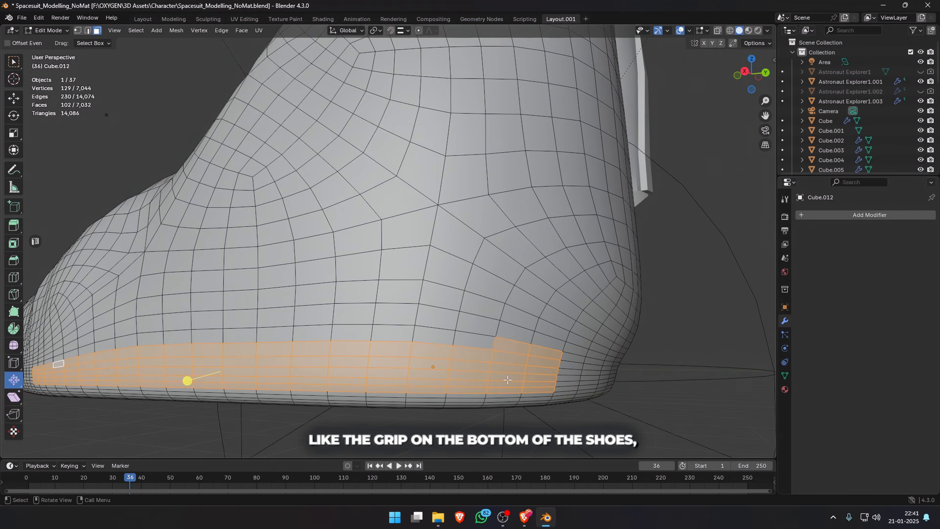
middle_drag(407, 259, 315, 267)
drag(242, 396, 267, 418)
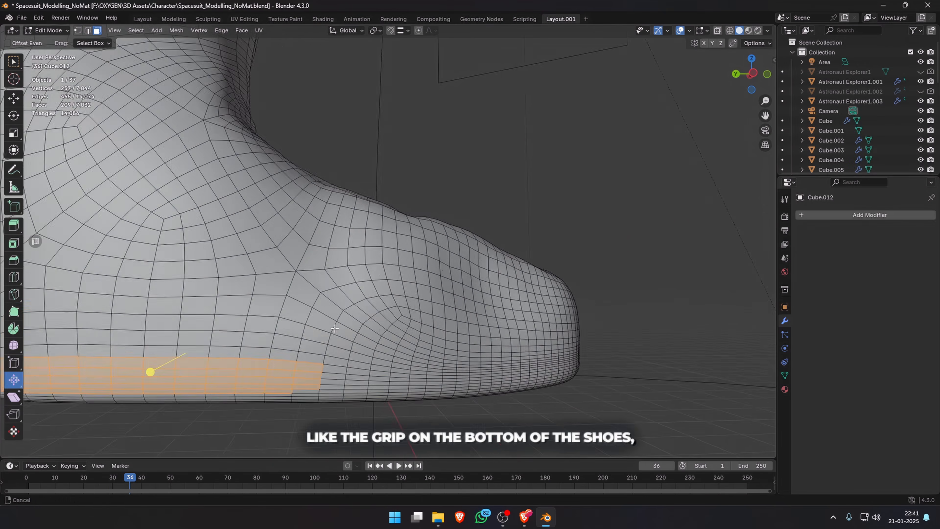
drag(258, 316, 310, 350)
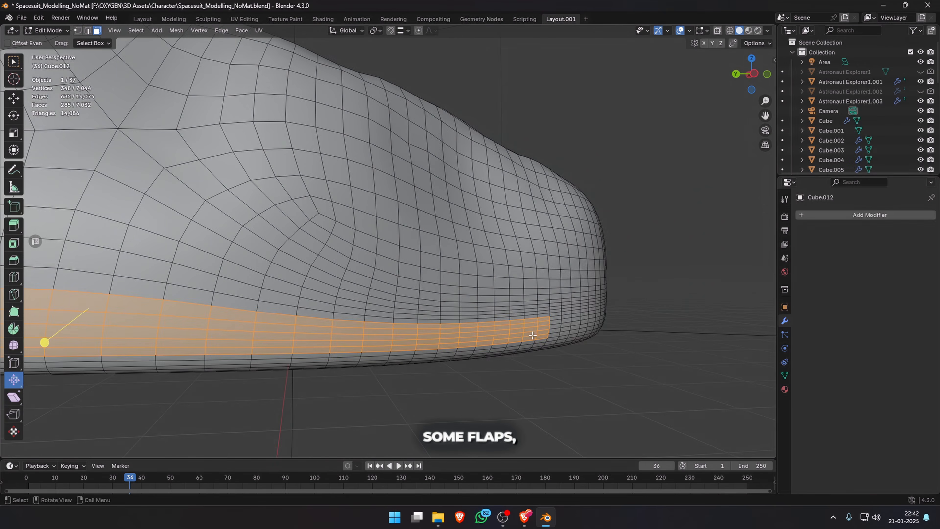
middle_drag(533, 335, 437, 319)
shift+drag(276, 284, 392, 352)
middle_drag(393, 333, 370, 319)
shift+drag(364, 278, 425, 321)
scroll(417, 325, down, 5)
middle_drag(425, 296, 416, 325)
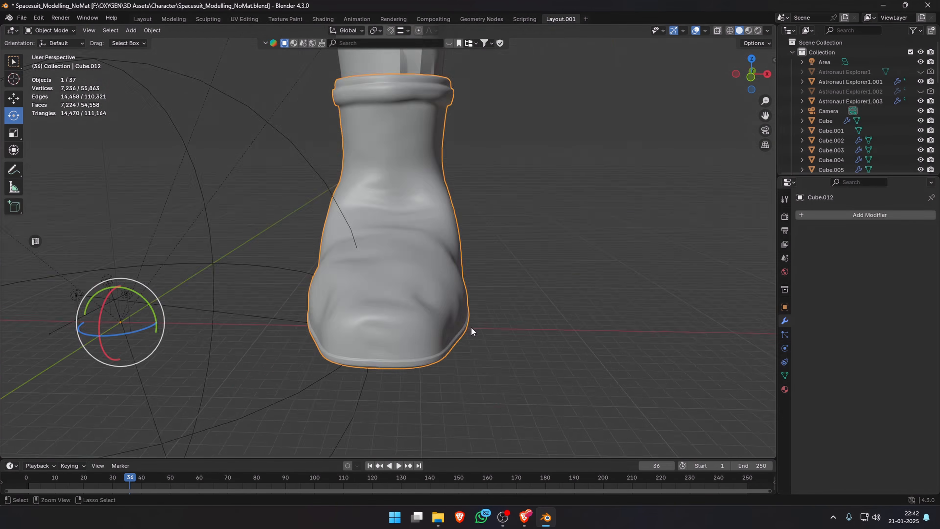
scroll(408, 232, down, 4)
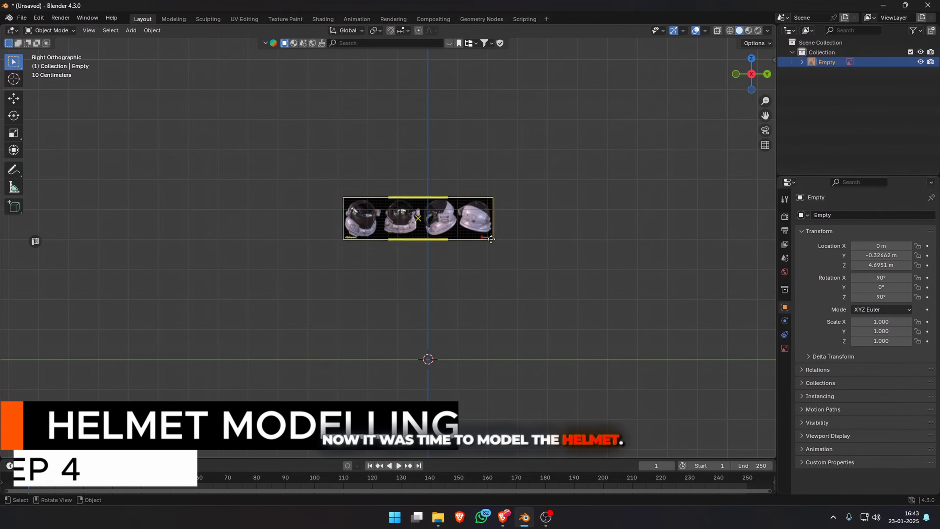
Scale the helmet reference image to 4.332 and move it so its lower edge rests on the ground line
key(s)
click(742, 303)
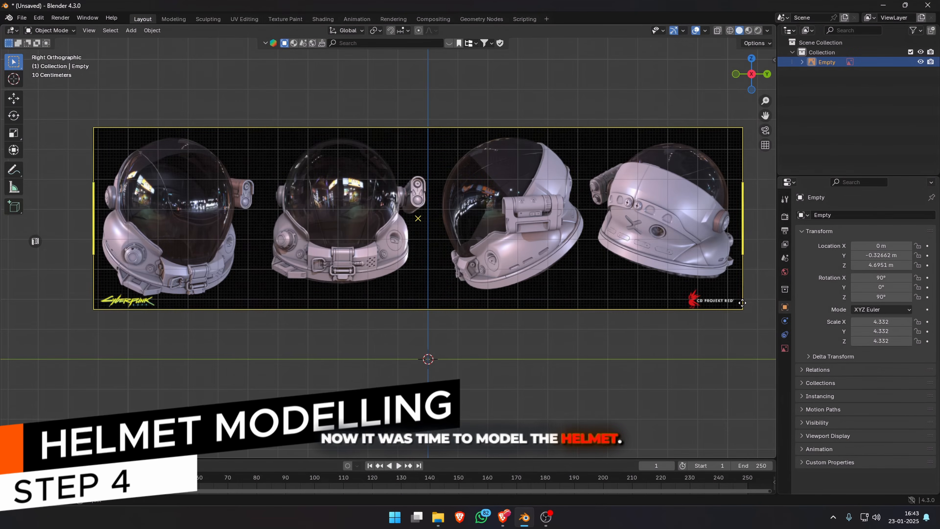
key(g)
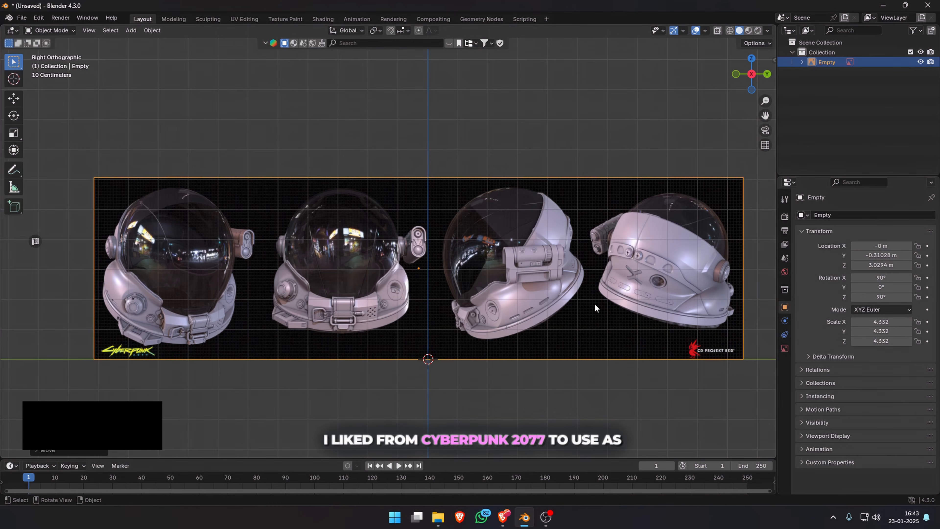
Add a UV sphere over the side-view helmet, scaled to 2.581 and tilted -30.16° on X to match the glass dome
click(130, 30)
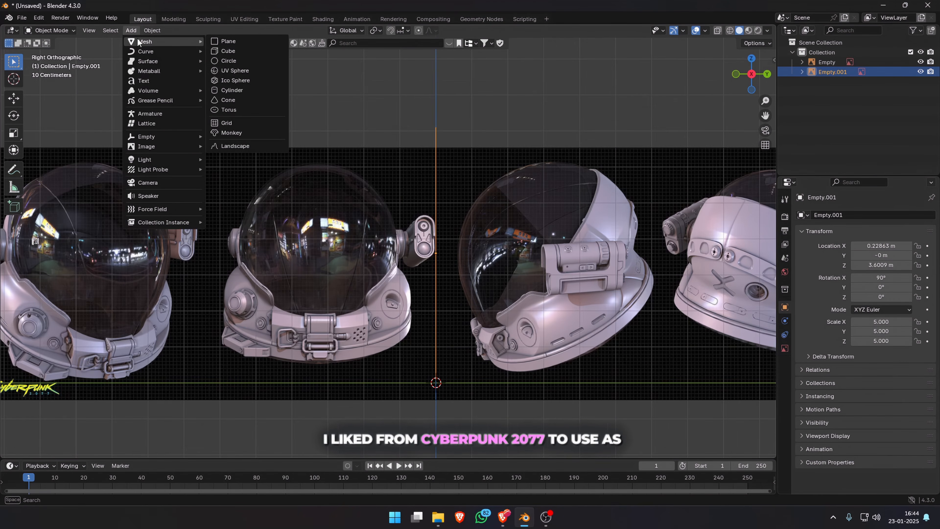
click(232, 71)
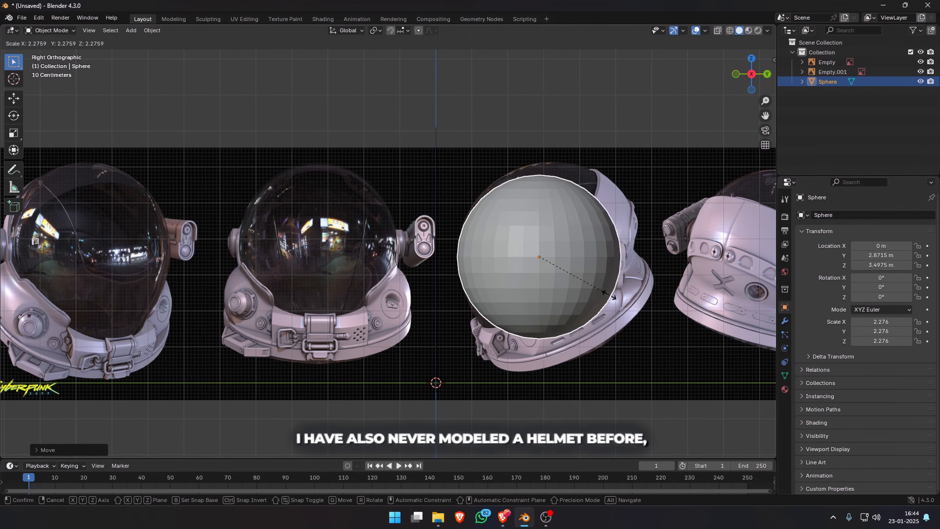
key(g)
click(618, 294)
key(s)
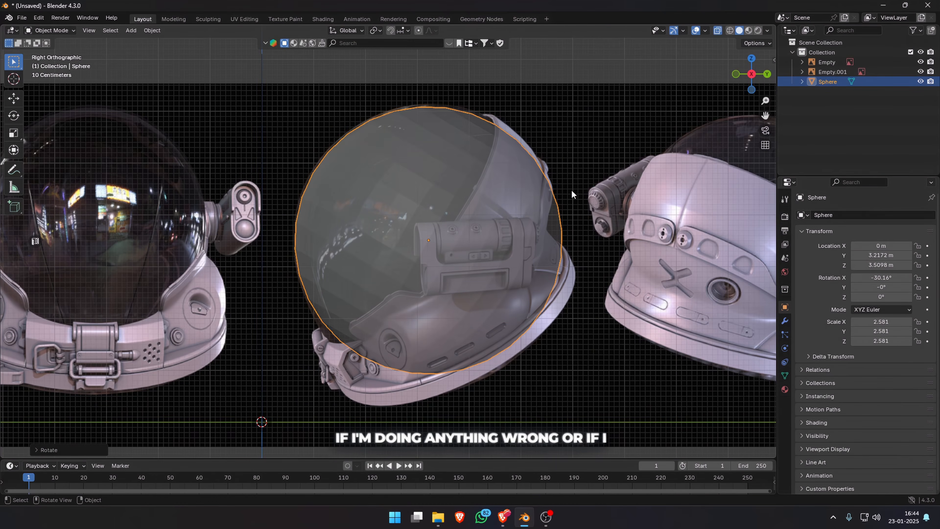
Select the sphere's slanted face loop and the faces behind it, and separate them as the helmet's rear shell
key(Tab)
key(3)
alt+click(476, 239)
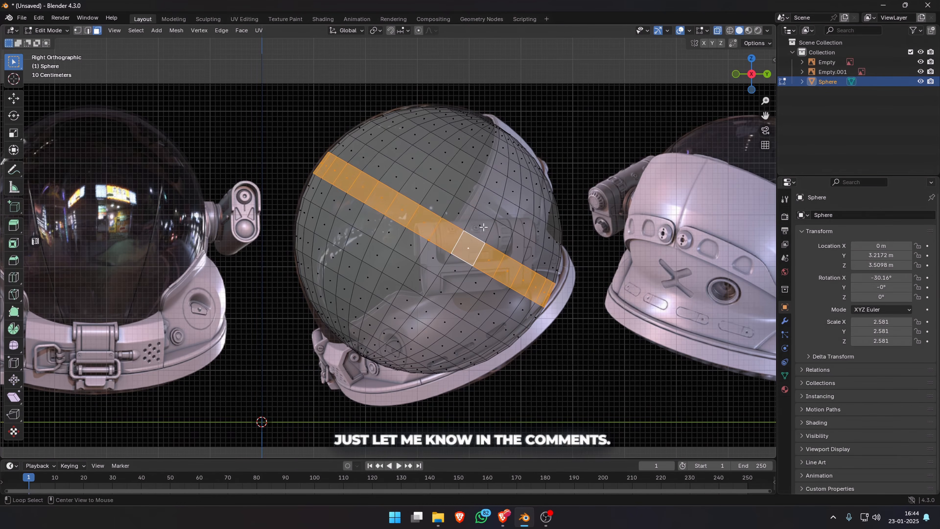
click(718, 31)
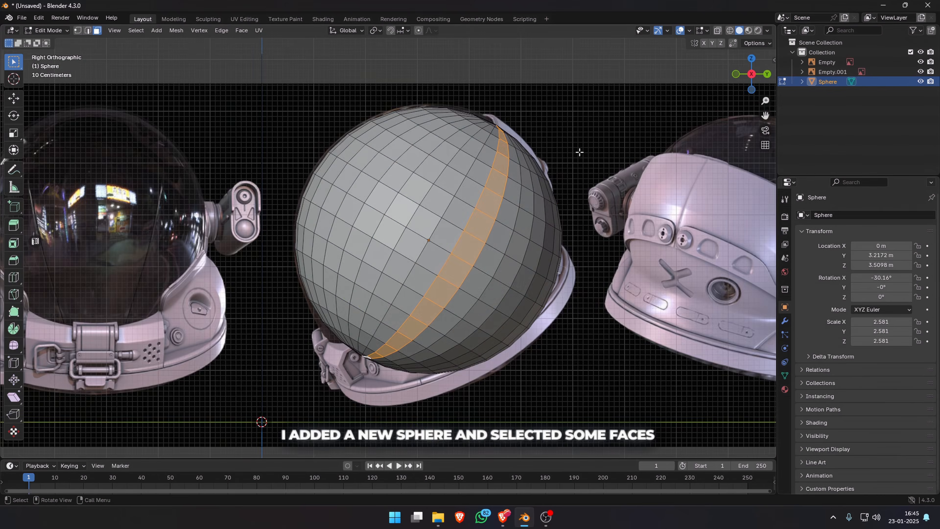
key(alt+z)
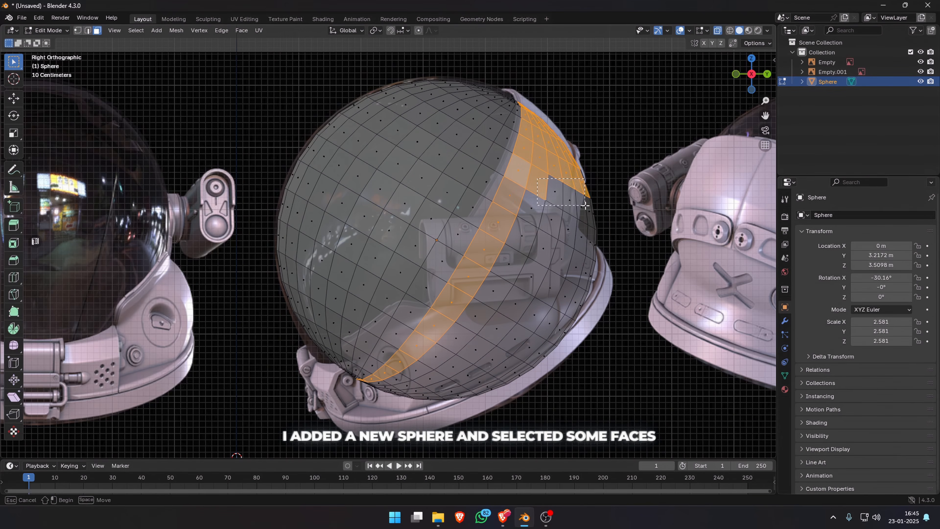
click(718, 31)
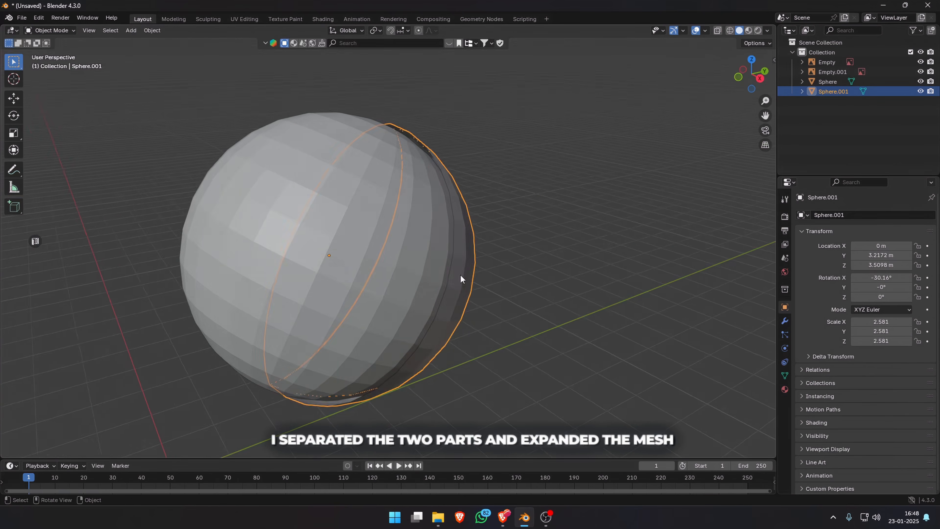
Expand all faces of the separated rear helmet shell outwards with Shrink/Fatten
key(alt+s)
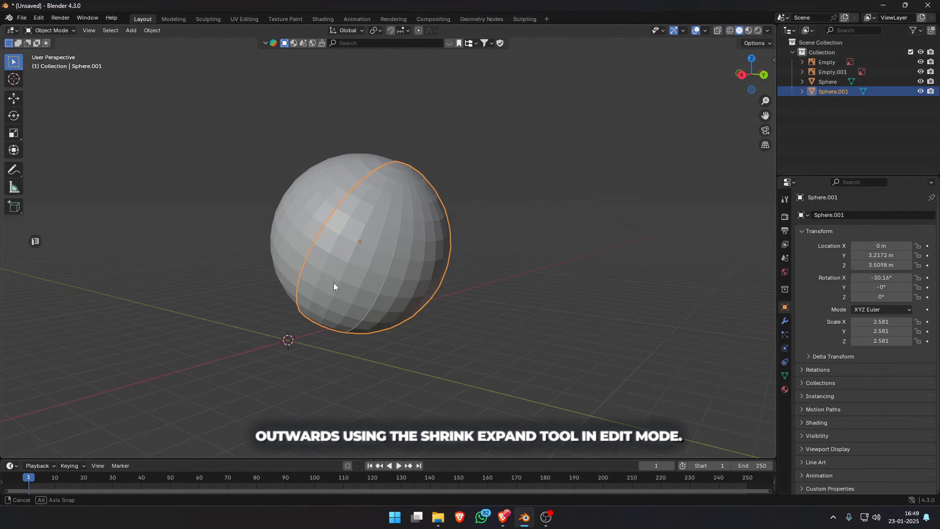
middle_drag(333, 283, 333, 243)
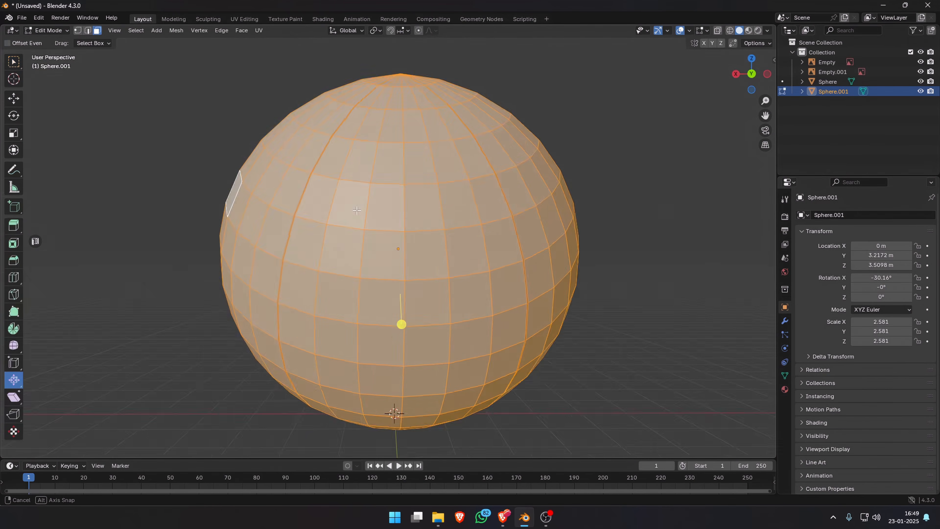
middle_drag(366, 234, 577, 296)
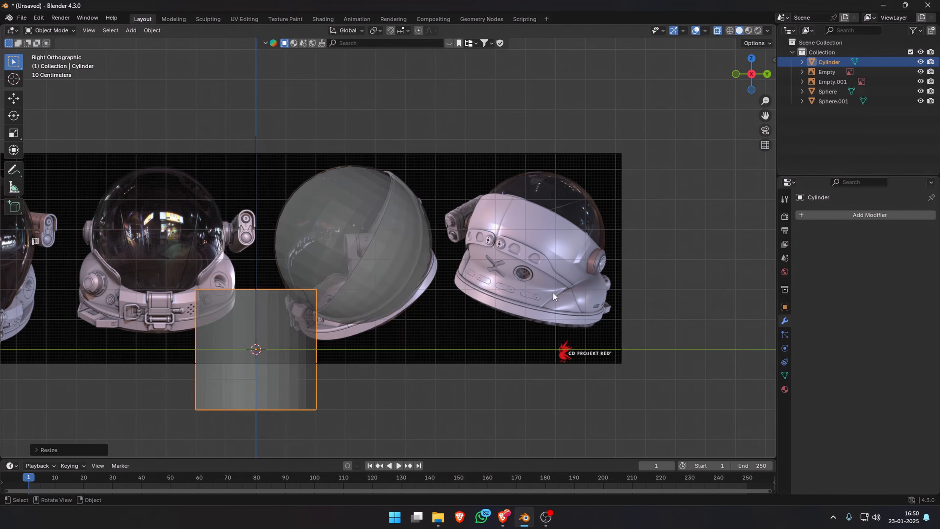
Tilt the cylinder to match the helmet collar in the side-view reference and move it beneath the dome as the airlock ring
key(r)
click(562, 140)
key(g)
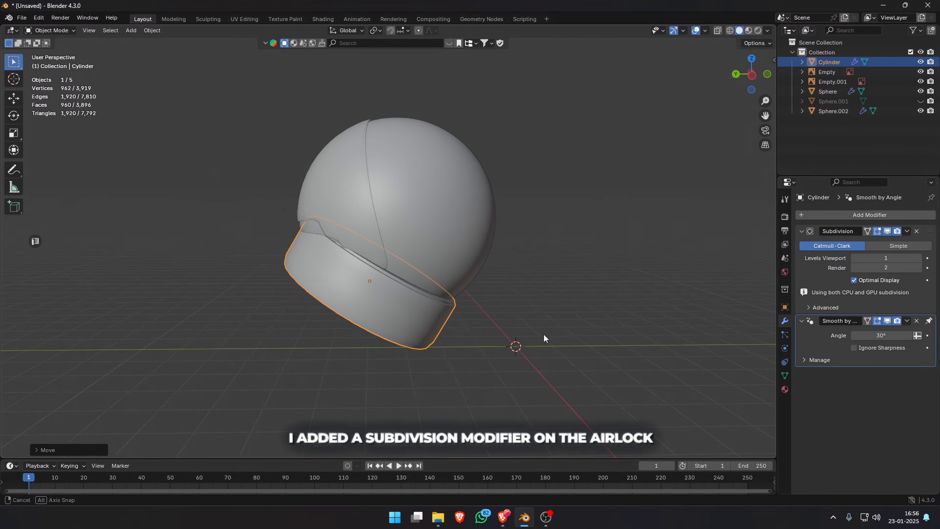
Refine the tilted airlock ring's fit under the dome in side view by moving it vertically, undoing a change and scaling it along Z
click(754, 68)
key(g)
key(z)
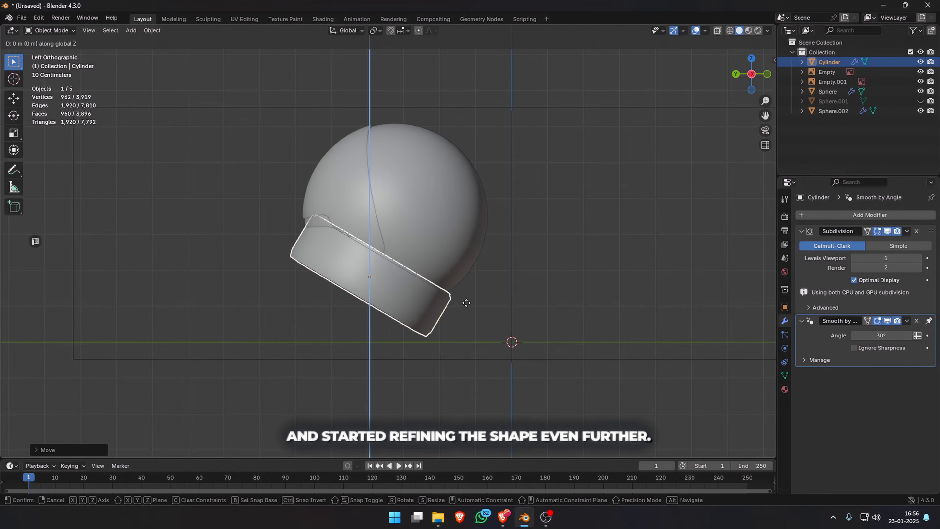
key(ctrl+z)
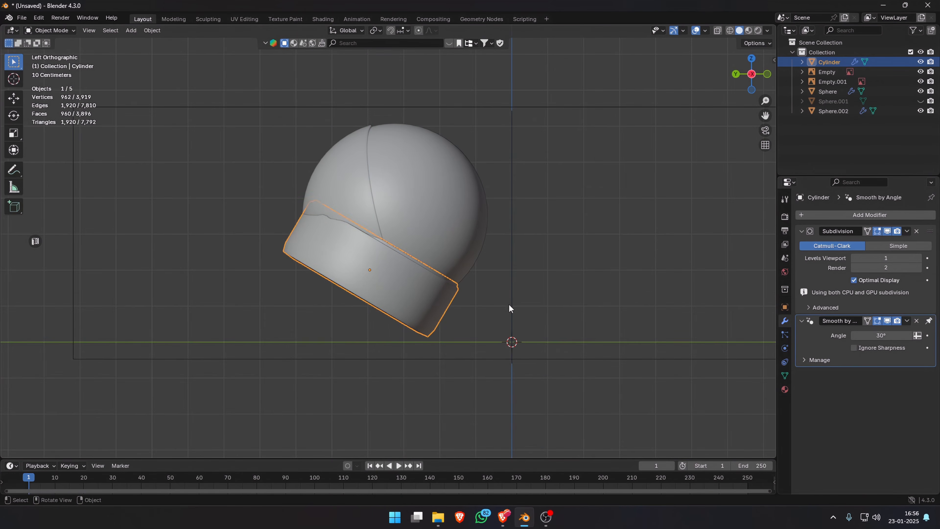
key(s)
key(z)
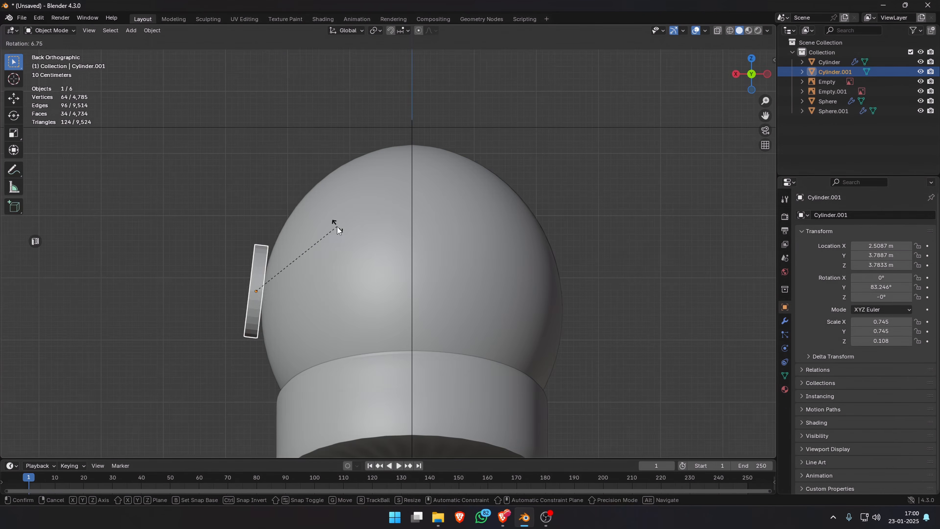
Angle the flat disc on the helmet's side to 83.246° on Y and 3.9802° on Z, and adjust its scale
middle_drag(335, 225, 266, 318)
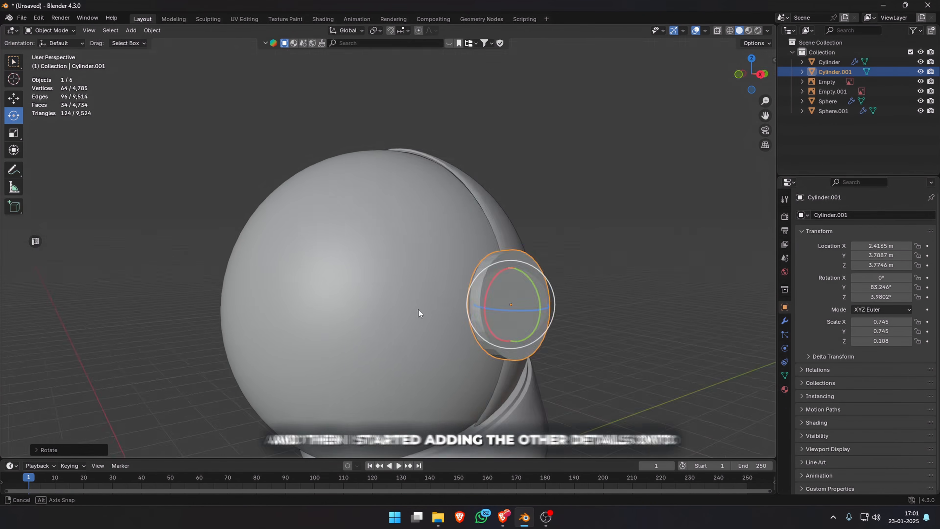
key(s)
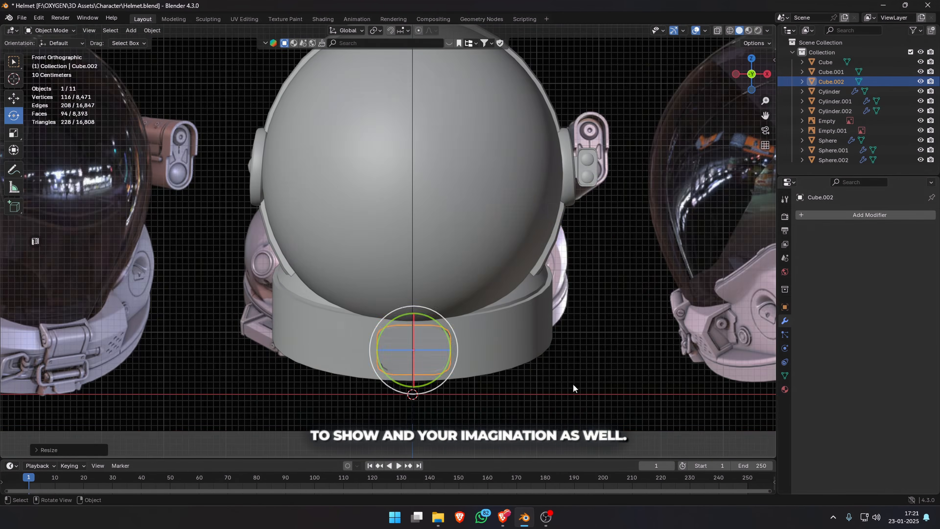
key(alt+Tab)
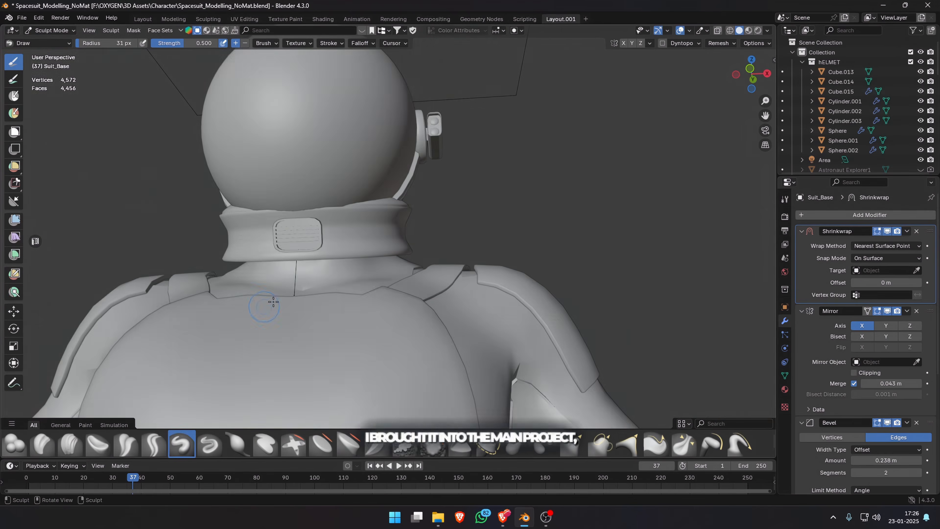
middle_drag(343, 270, 360, 296)
middle_drag(283, 326, 384, 302)
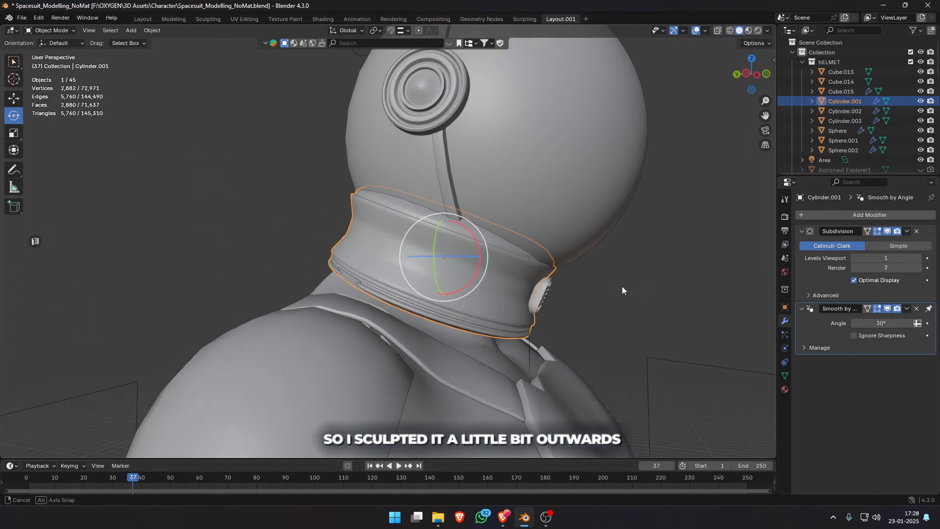
Bevel the selected edge loops around the hose mesh behind the neck
middle_drag(462, 282, 538, 290)
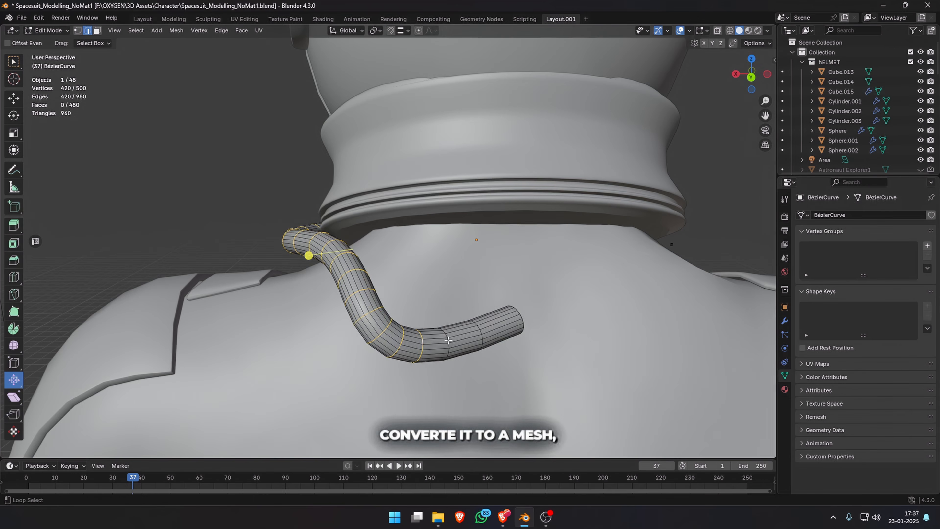
key(ctrl+b)
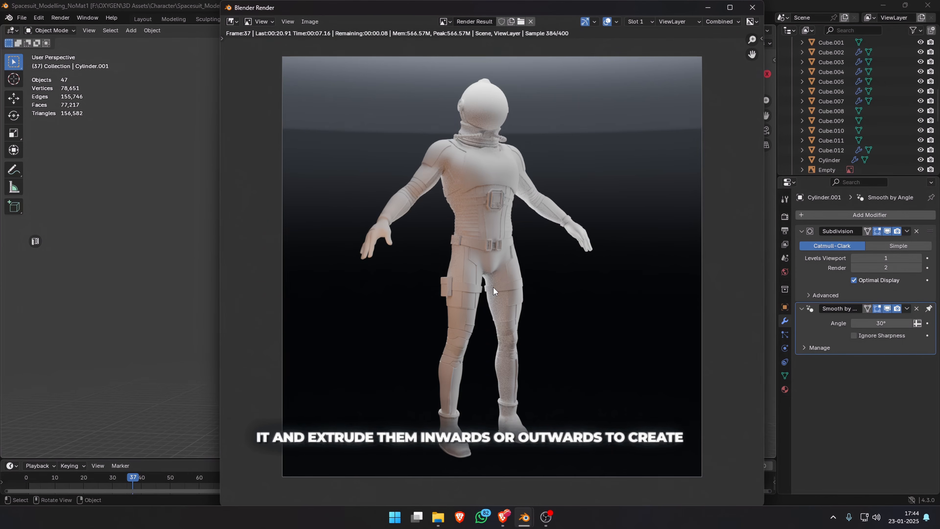
scroll(494, 288, up, 4)
scroll(361, 313, down, 5)
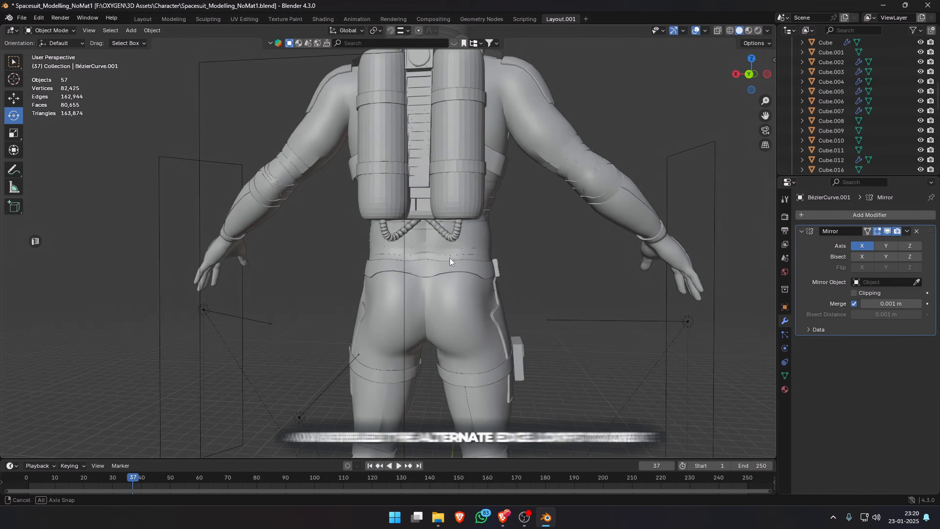
middle_drag(449, 258, 231, 284)
middle_drag(353, 302, 573, 283)
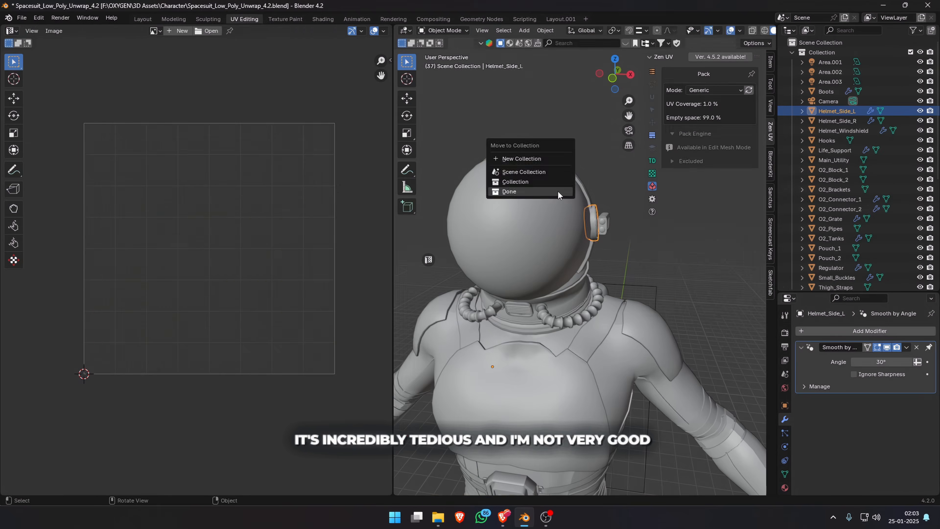
Move Helmet_Side_L and Pouch_1 into the Done collection
click(557, 190)
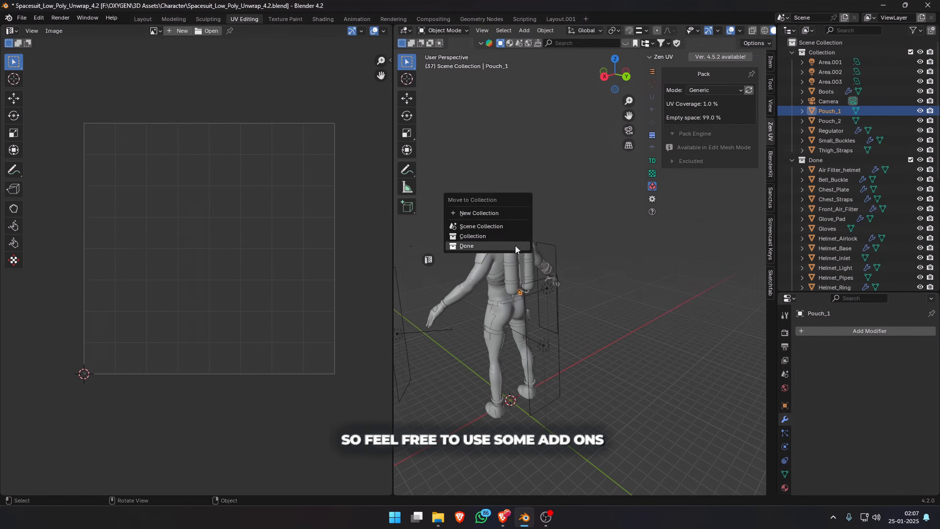
click(515, 246)
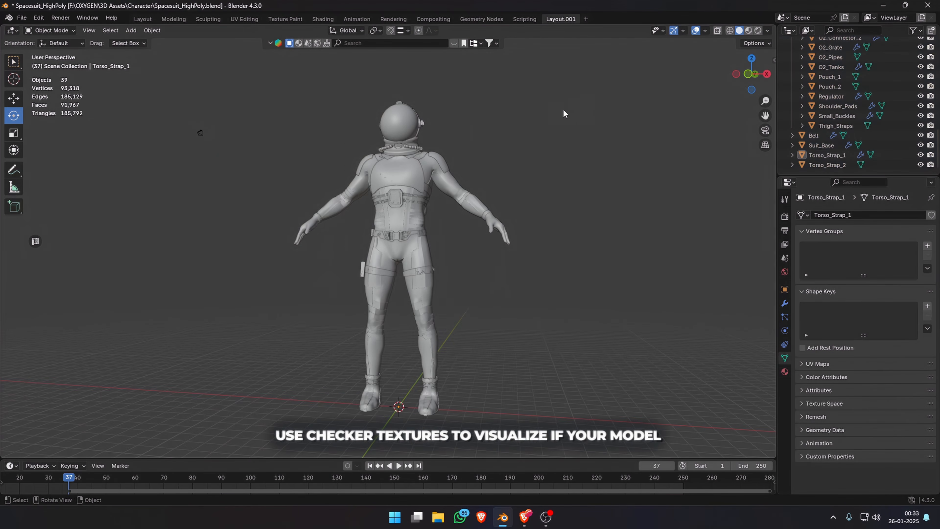
Select all the spacesuit parts and add a Subdivision modifier to the active helmet windshield
drag(559, 104, 281, 398)
middle_drag(436, 333, 480, 286)
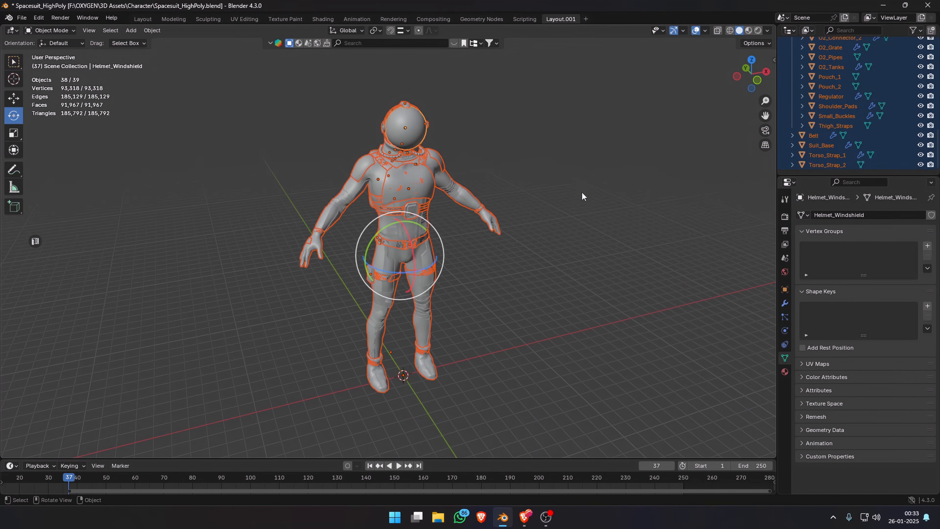
click(784, 303)
click(894, 213)
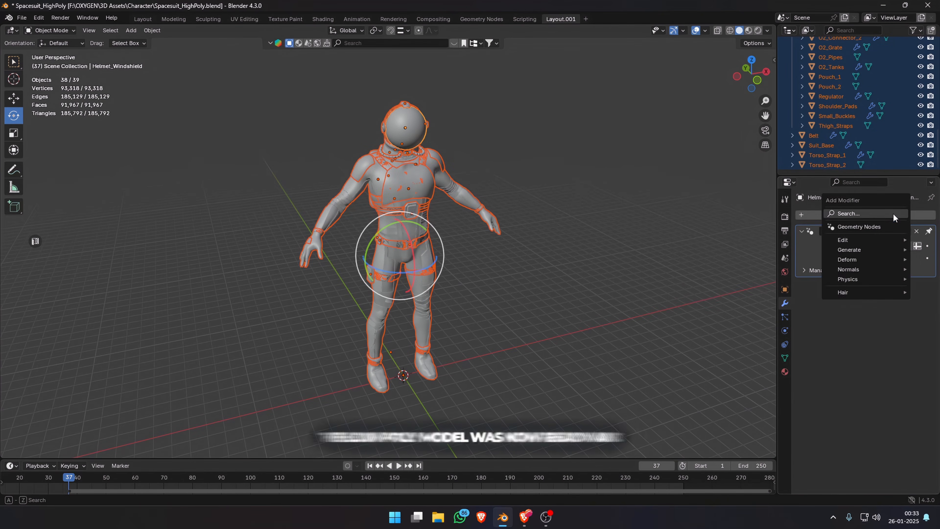
text(s)
click(878, 237)
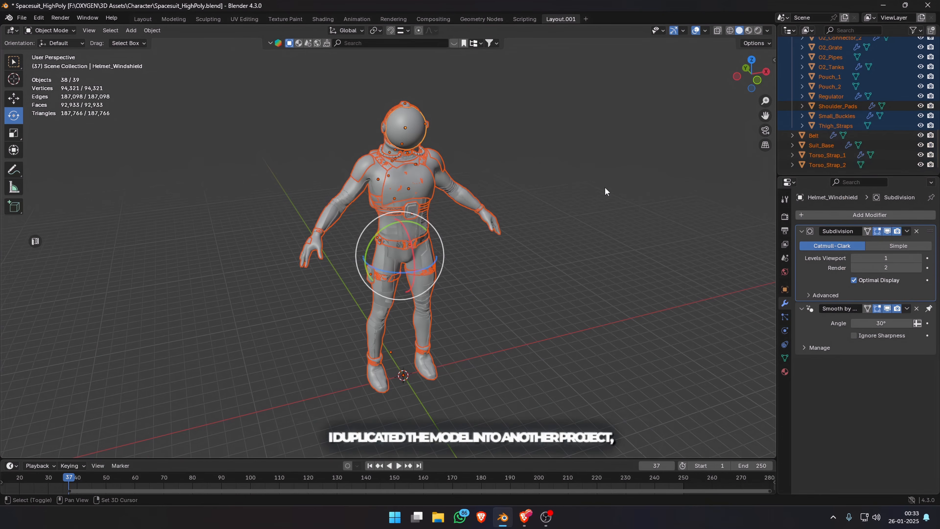
Open the additional operations of the windshield's Subdivision modifier with all suit parts selected
scroll(567, 260, up, 2)
shift+middle_drag(606, 188, 496, 250)
scroll(556, 258, up, 2)
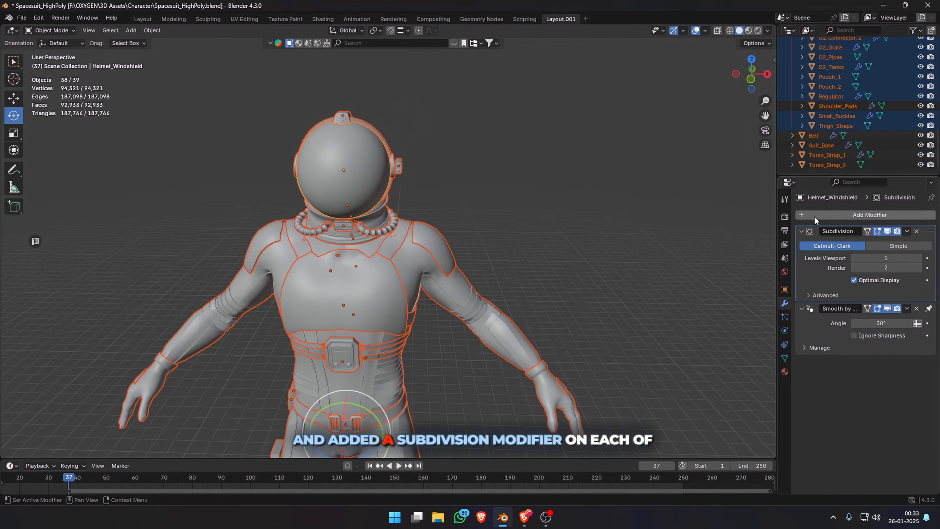
click(906, 231)
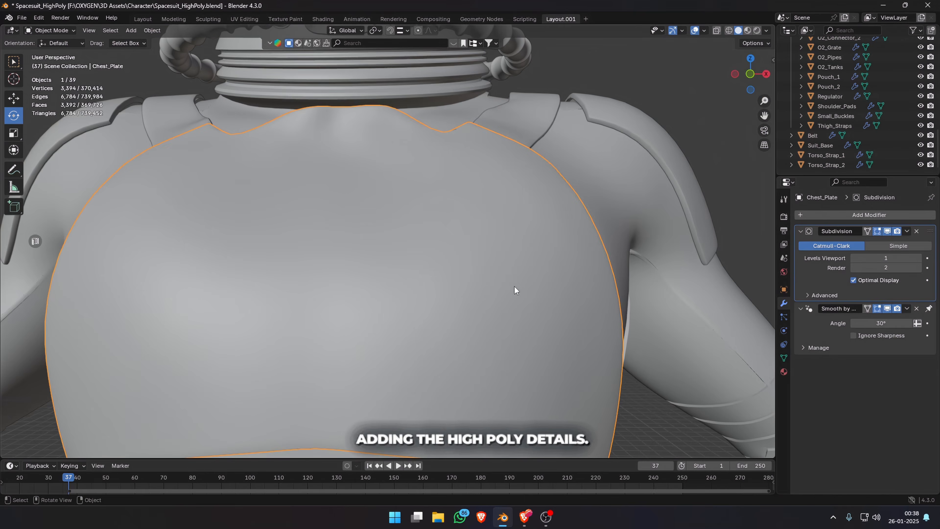
Try Plate Insets on the chest plate and explore its operator presets
right_click(509, 290)
click(580, 304)
click(629, 241)
click(638, 263)
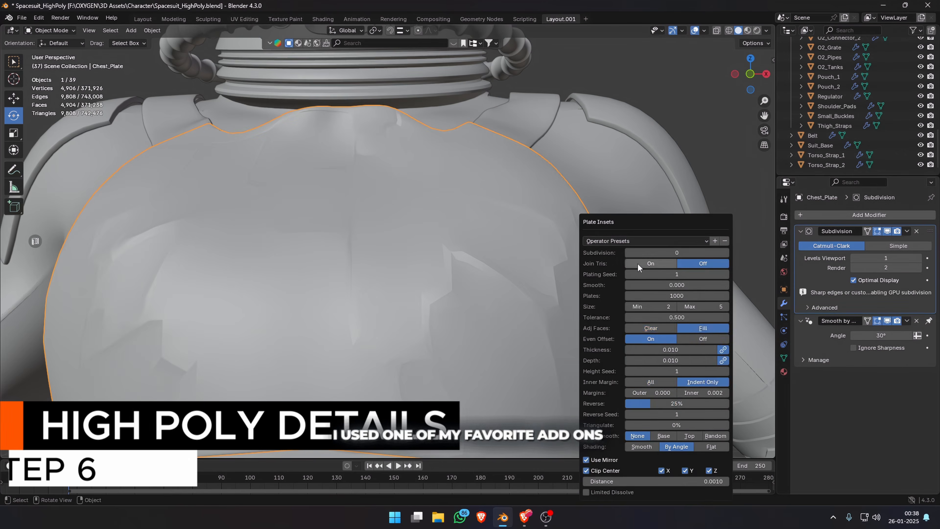
click(637, 241)
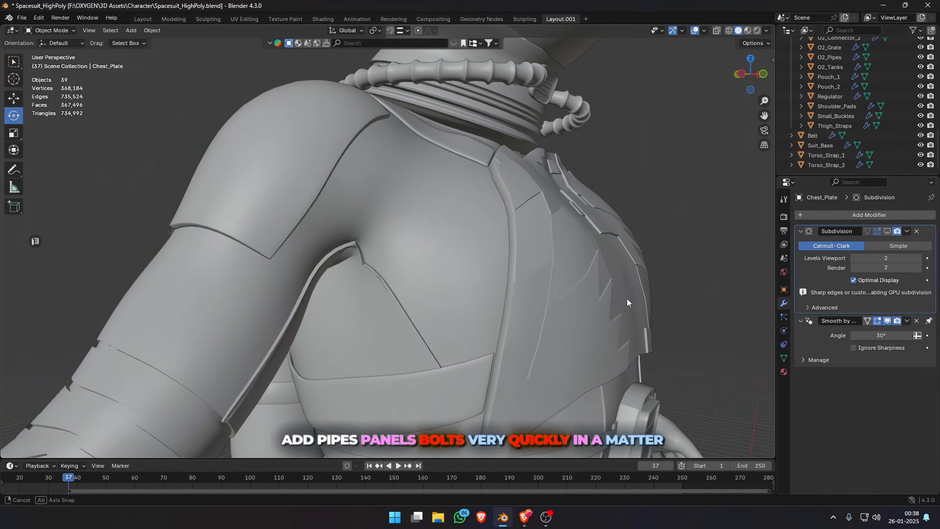
Undo the plate insets on the chest plate after checking them from the front
middle_drag(627, 298, 550, 331)
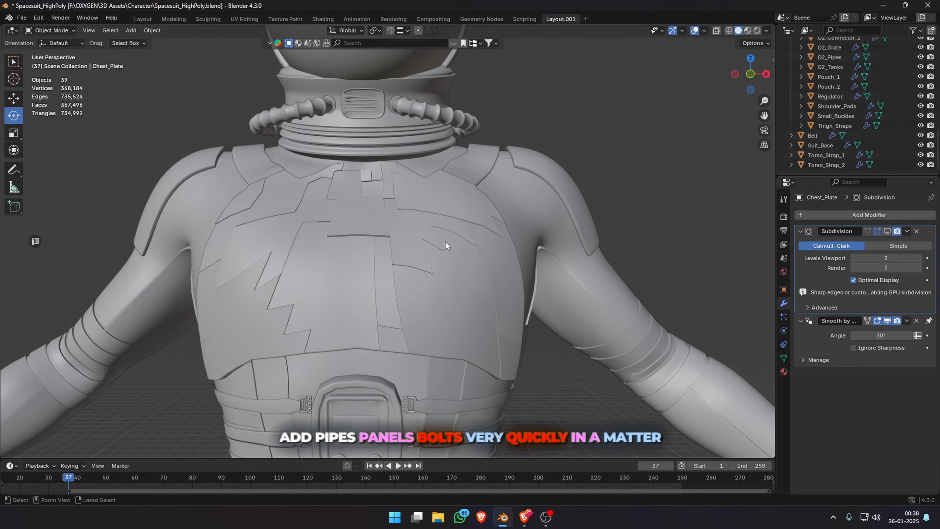
key(ctrl+z)
key(ctrl+z)
key(ctrl+z)
key(ctrl+z)
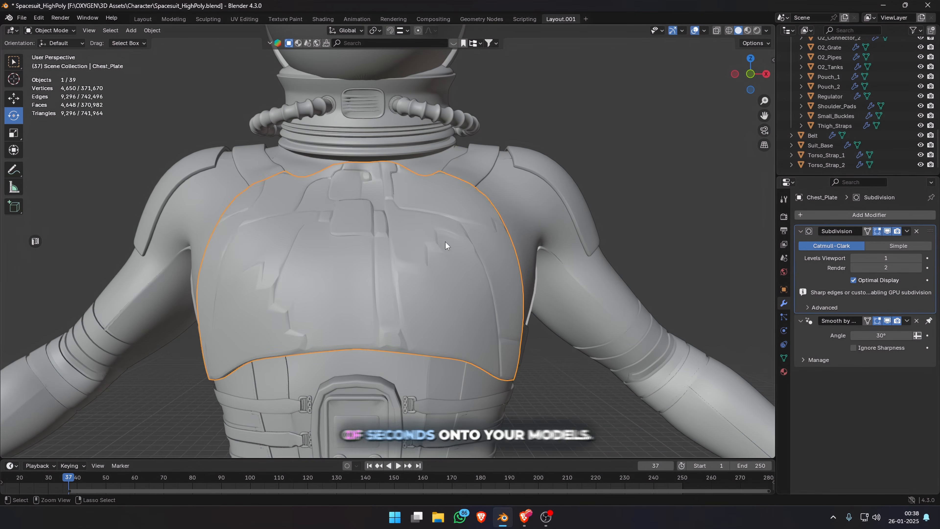
Turn off the chest plate's subdivision in the viewport and generate Random Panels on it with an Inset-type operator preset
click(887, 231)
key(shift+q)
click(383, 158)
click(435, 156)
click(424, 165)
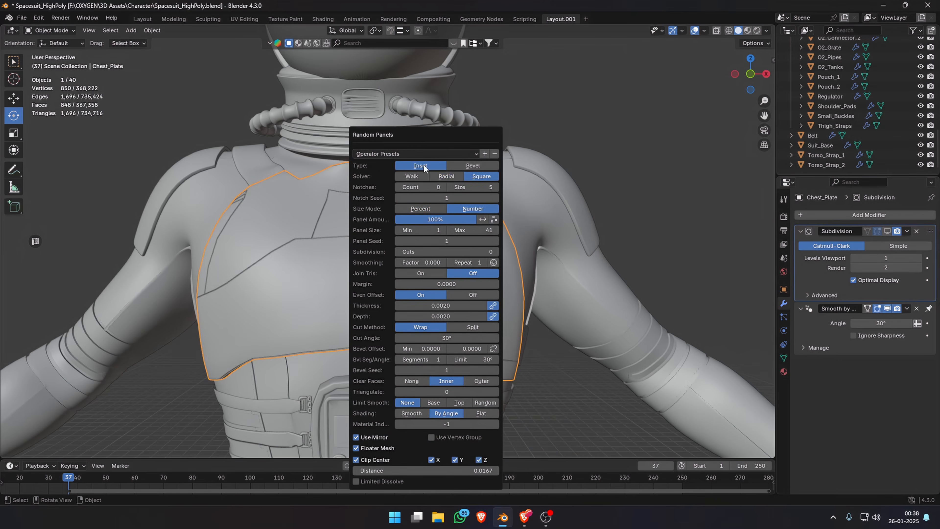
drag(425, 134, 667, 60)
click(888, 230)
key(F9)
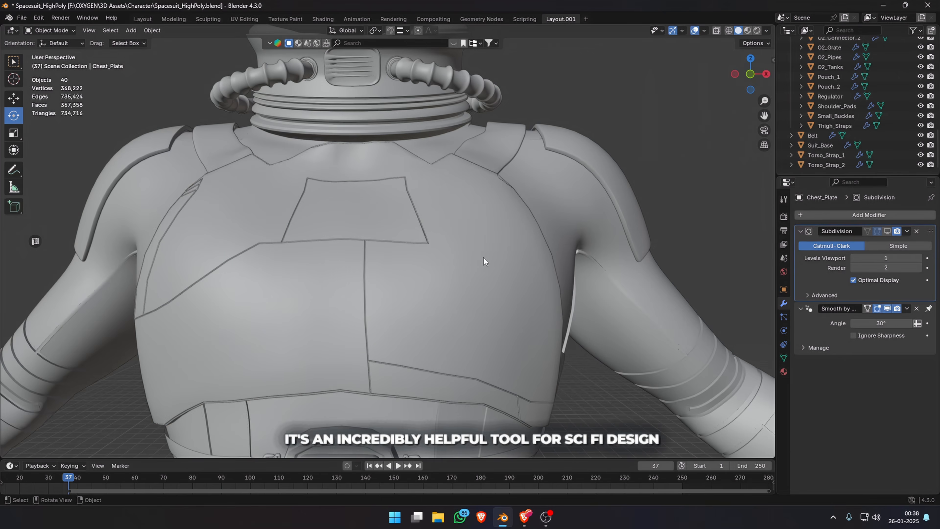
Run Random Loop Extrude on the shoulder pads
click(483, 257)
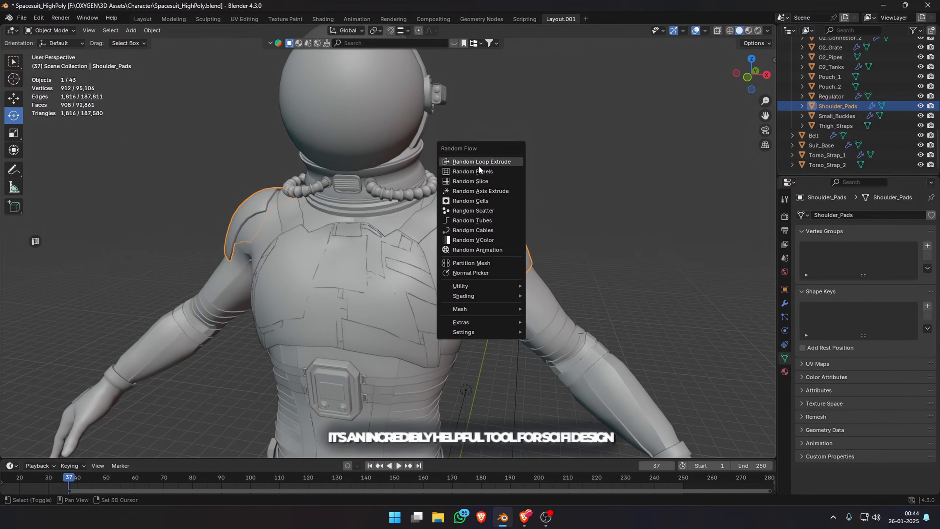
click(481, 159)
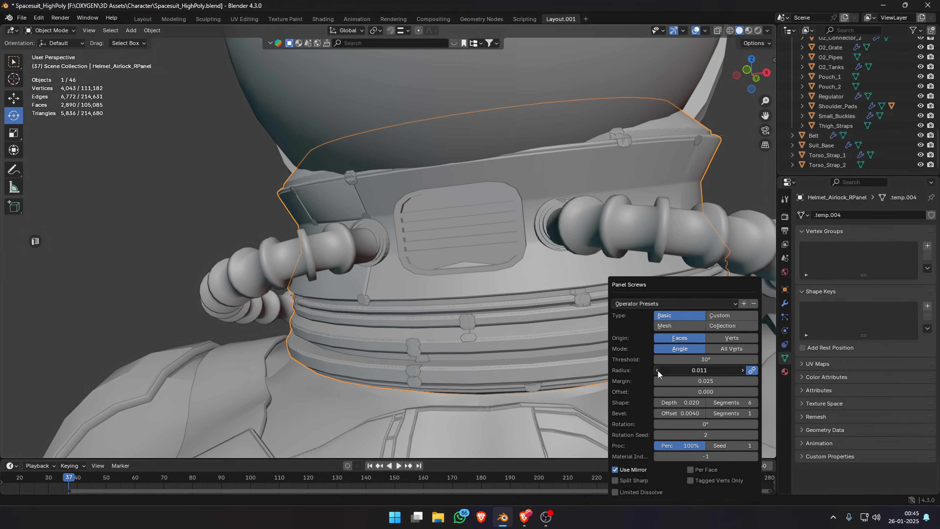
Reduce the radius of the Panel Screws on the helmet airlock panels
click(657, 369)
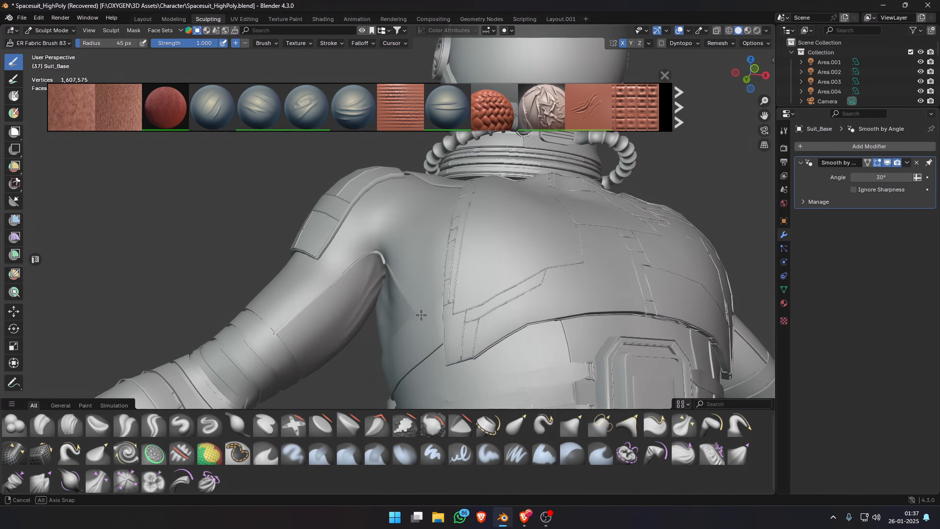
Show the downloadable sculpt brush assets and preview ER Fabric Brush 16 for the suit base's cloth folds
middle_drag(542, 322, 345, 272)
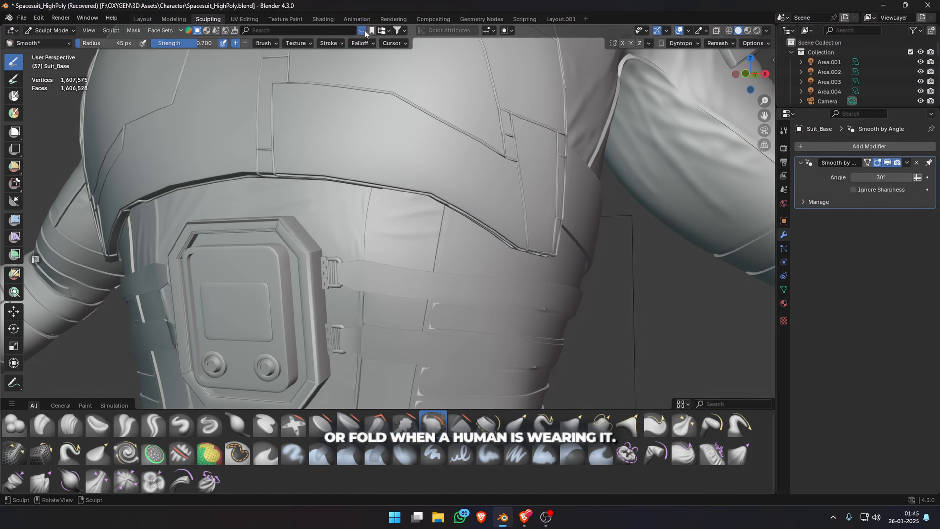
click(362, 30)
mouse_move(243, 112)
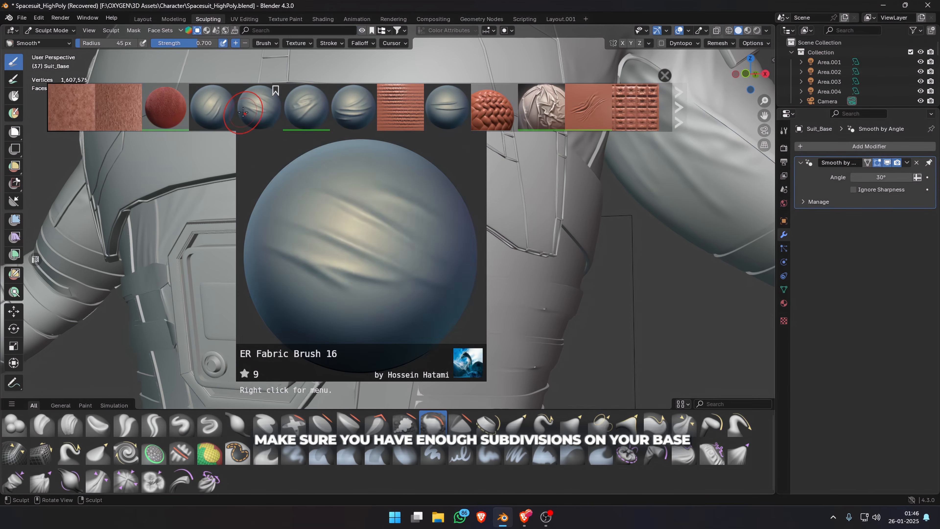
click(441, 255)
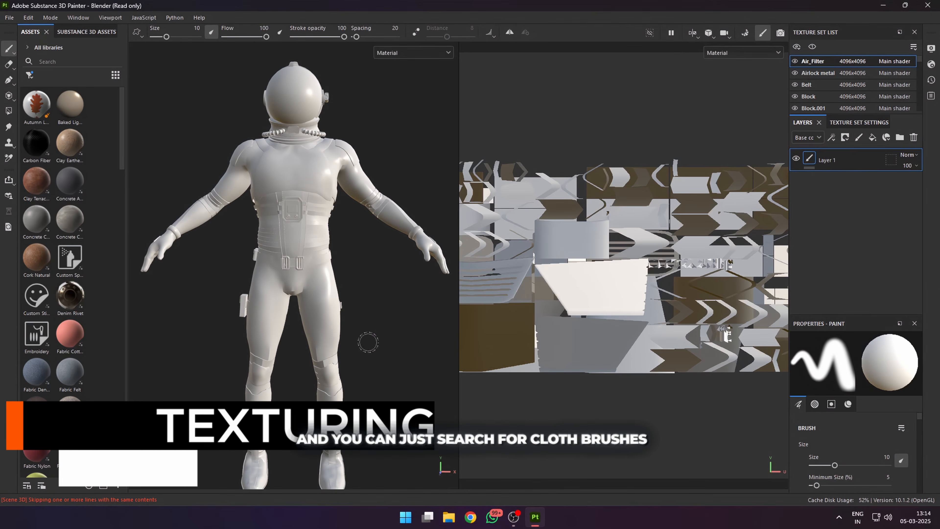
alt+drag(368, 341, 360, 252)
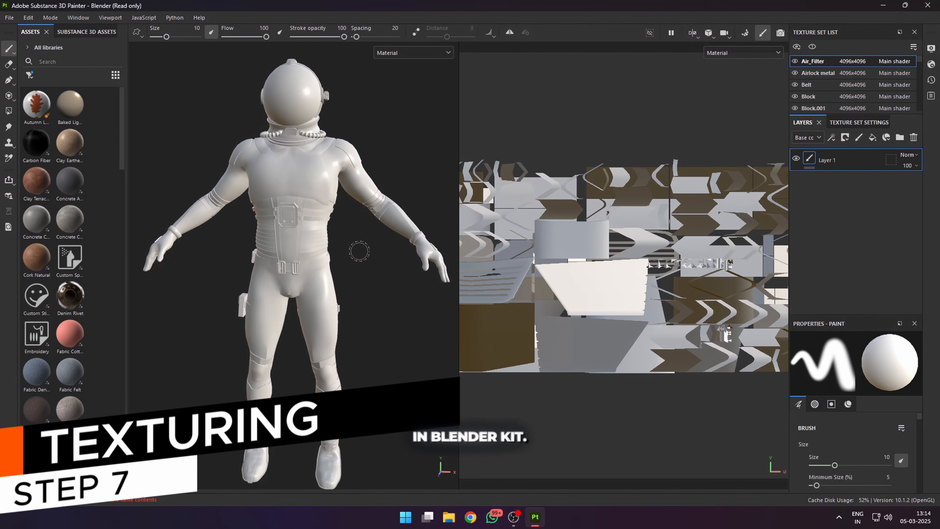
Load Spacesuit_High_Poly_4.2.fbx as the high definition mesh in the mesh map baking settings
click(744, 33)
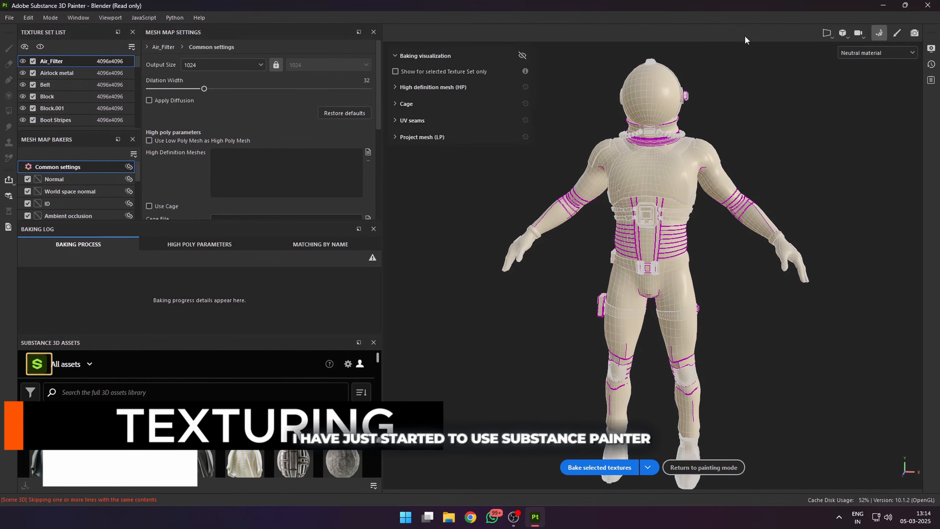
click(368, 152)
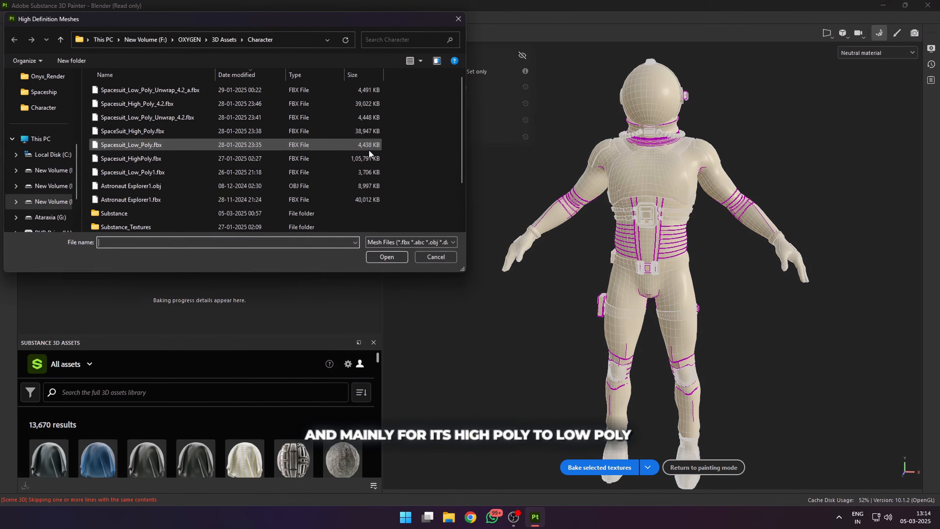
double_click(130, 104)
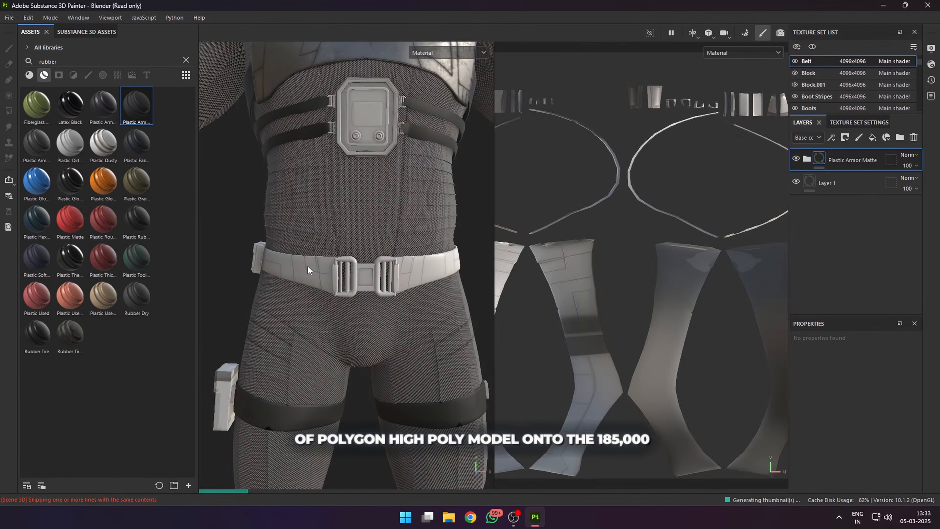
Apply the Plastic Armor Matte material to the belt and a scratched stains smart mask to an oxygen tank
drag(308, 266, 306, 245)
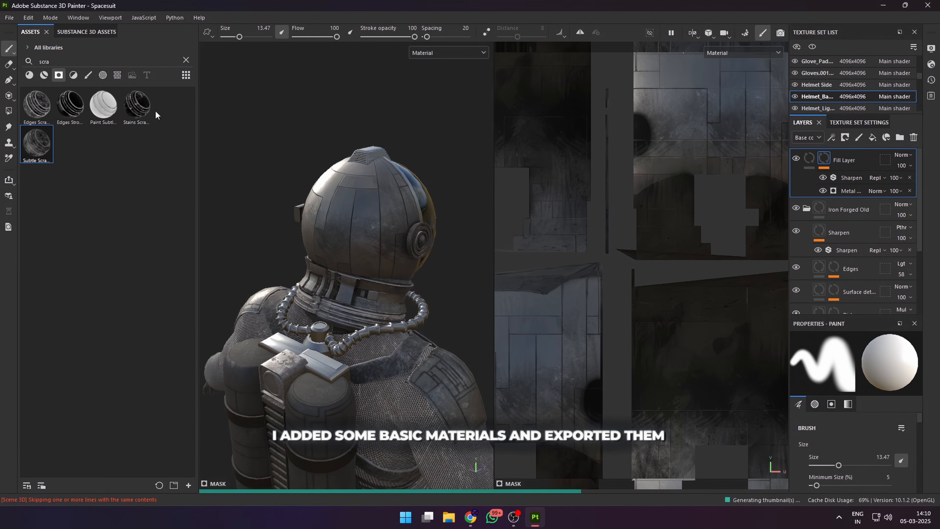
drag(137, 108, 253, 351)
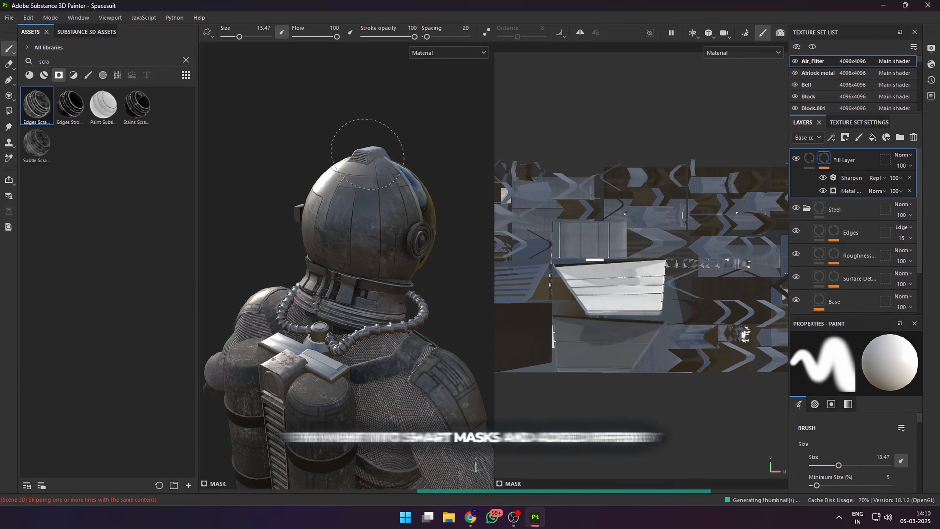
alt+drag(407, 299, 325, 299)
scroll(325, 300, down, 5)
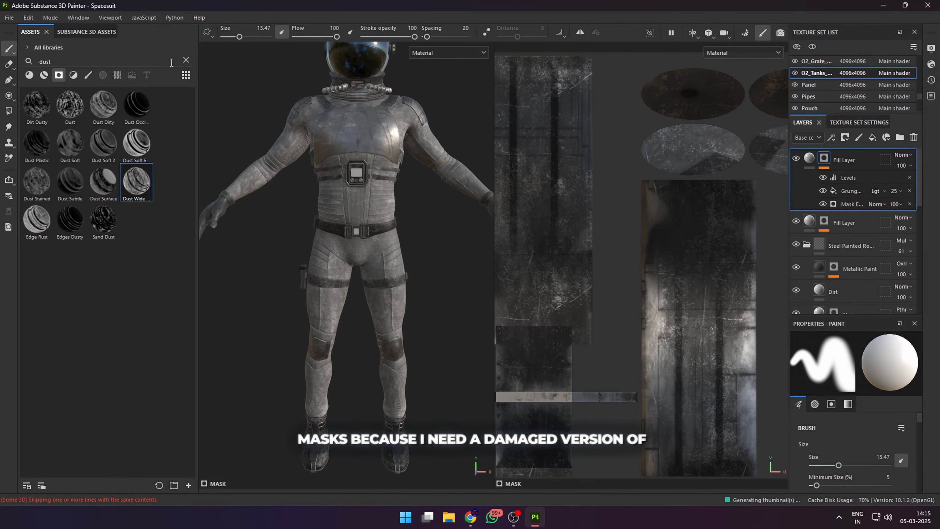
Clear the smart mask search and open the texture export settings for the spacesuit
click(186, 61)
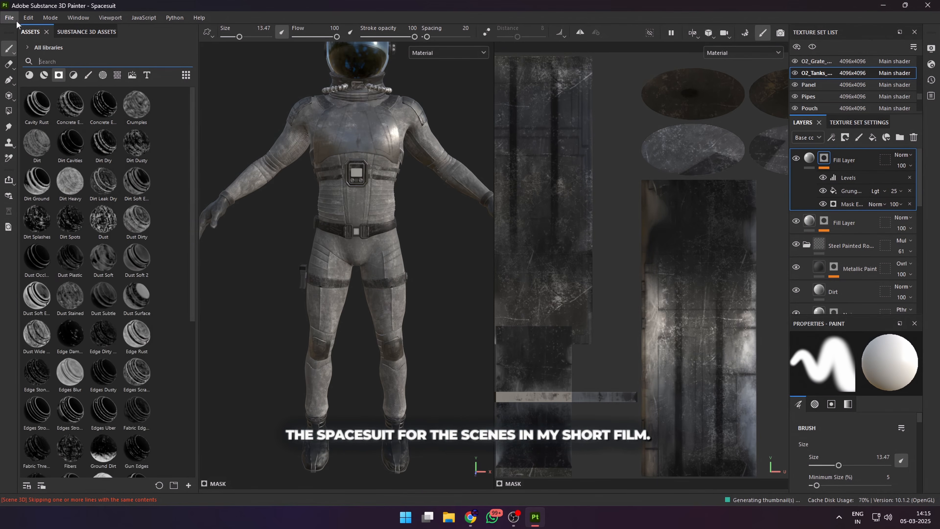
click(9, 18)
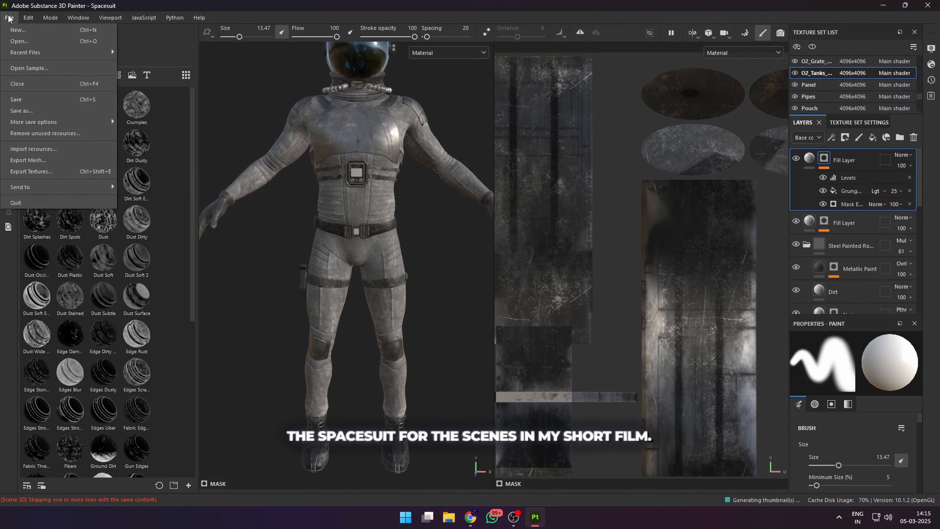
click(28, 169)
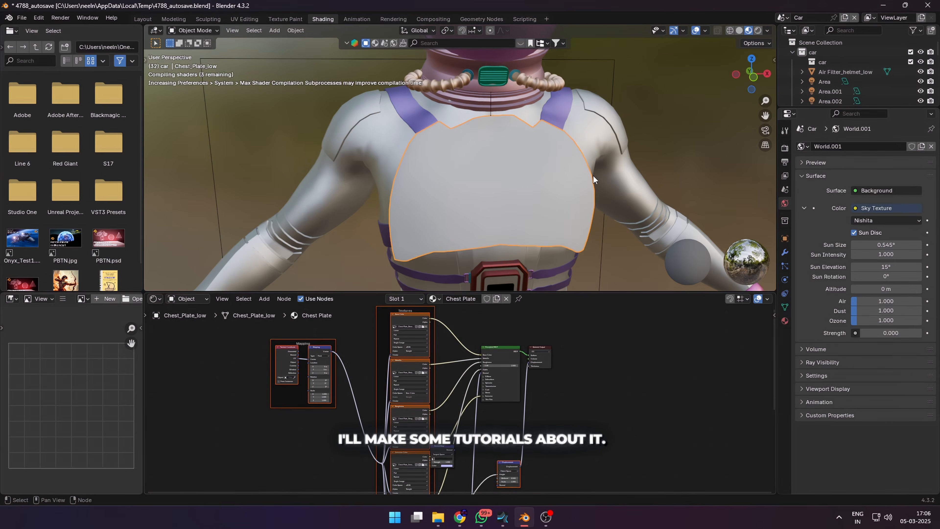
Switch to Blender and build the suit base's Principled texture setup from the Damaged folder's maps, Suit Base_Alpha.png through Suit Base_Roughness.png
scroll(592, 174, up, 6)
middle_drag(592, 175, 568, 159)
scroll(531, 162, down, 4)
scroll(567, 158, down, 3)
click(568, 158)
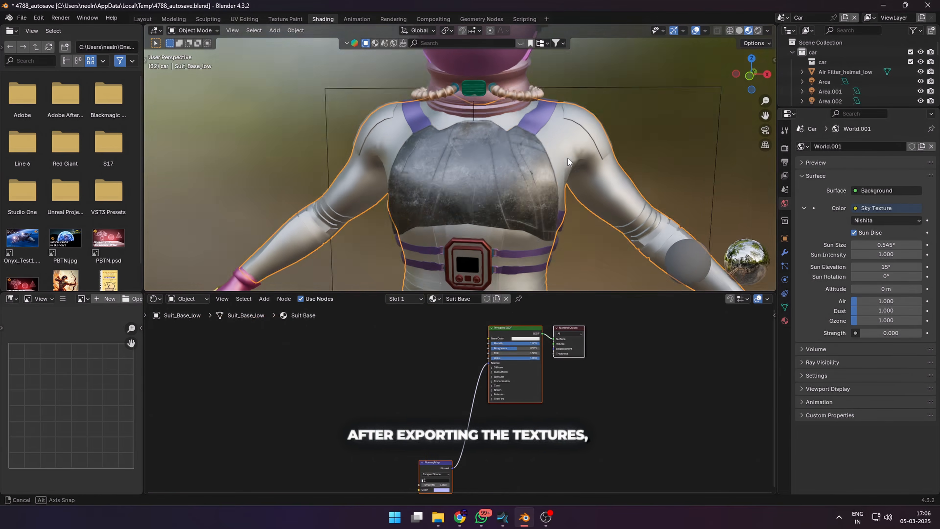
click(511, 331)
key(ctrl+shift+t)
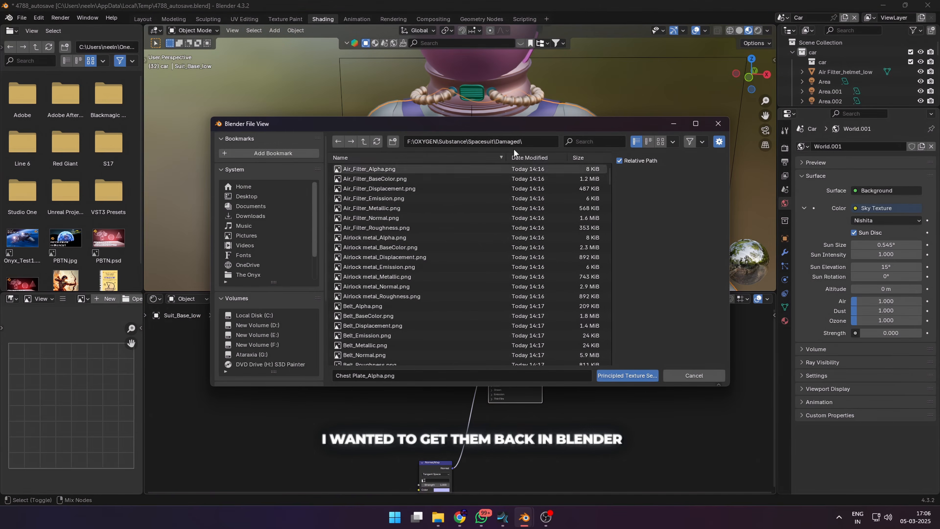
drag(497, 124, 583, 152)
scroll(465, 325, down, 18)
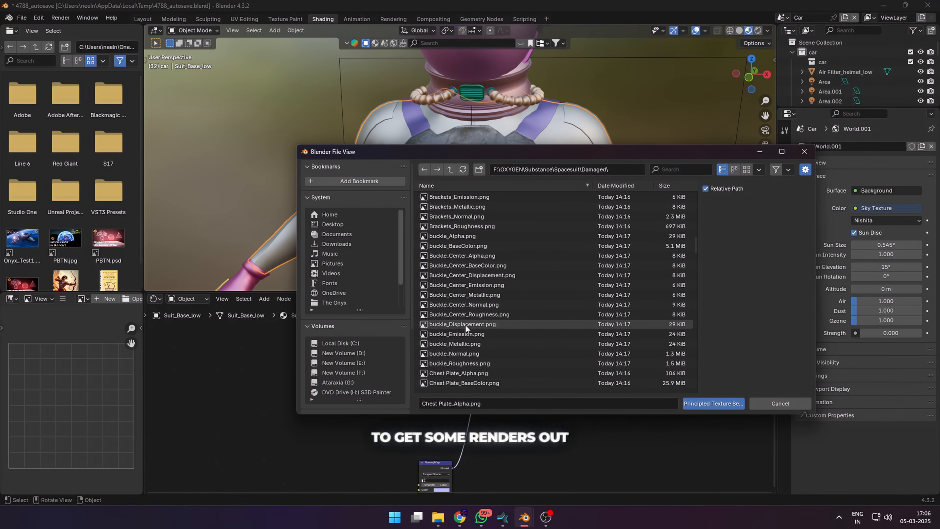
scroll(465, 325, down, 20)
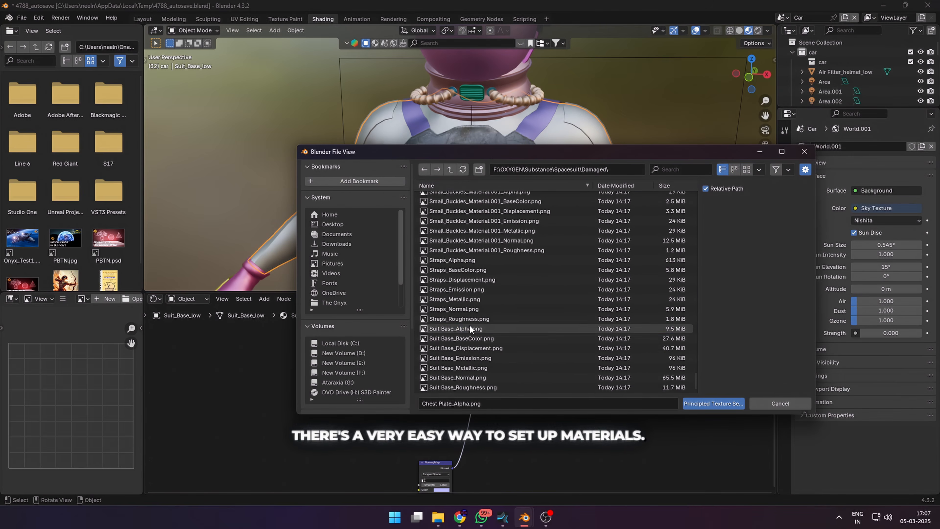
click(469, 328)
shift+click(463, 387)
click(713, 403)
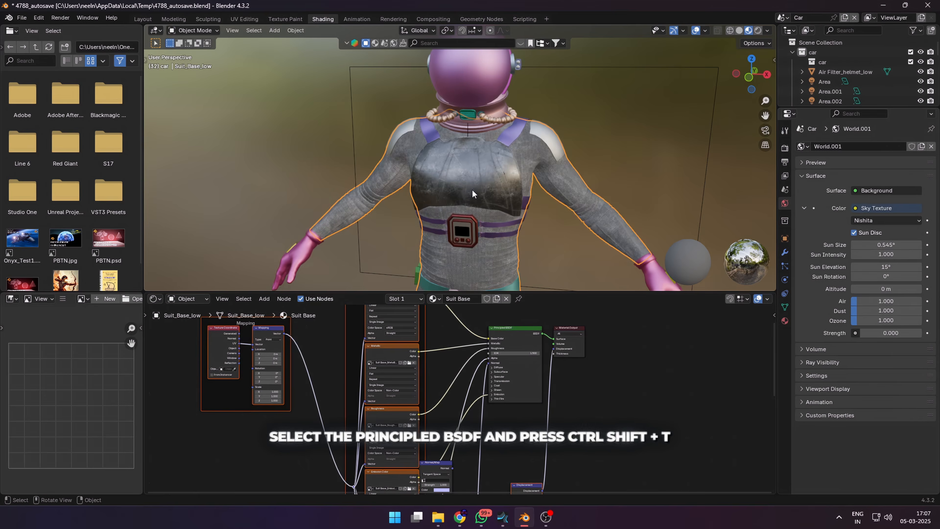
scroll(472, 192, up, 5)
middle_drag(472, 195, 531, 149)
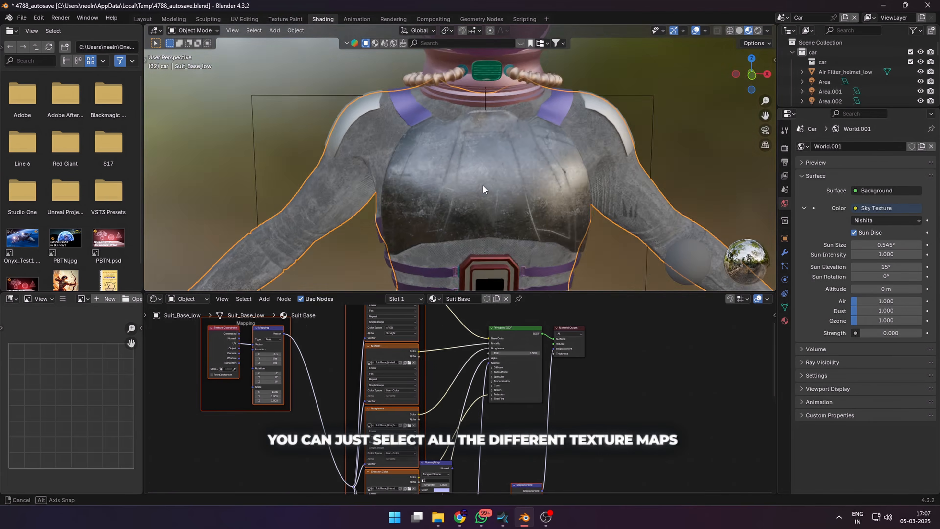
middle_drag(484, 185, 534, 168)
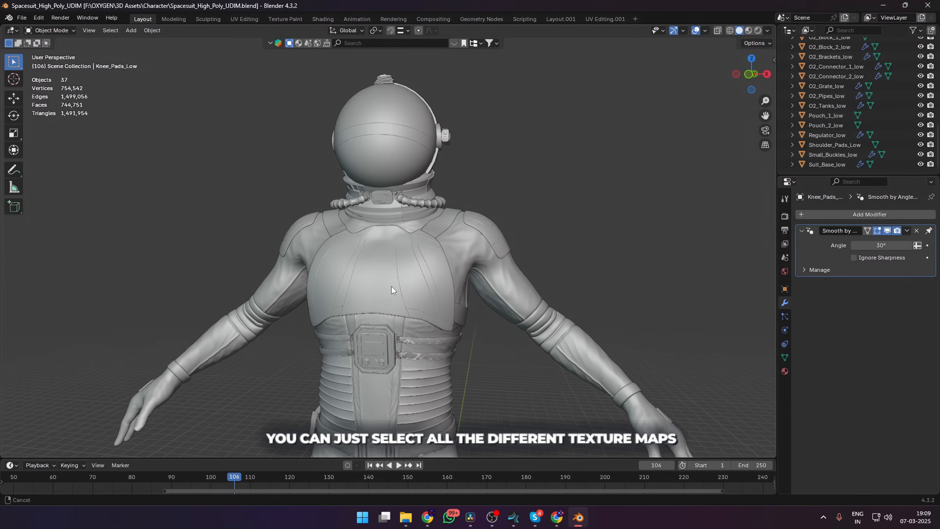
middle_drag(391, 287, 481, 296)
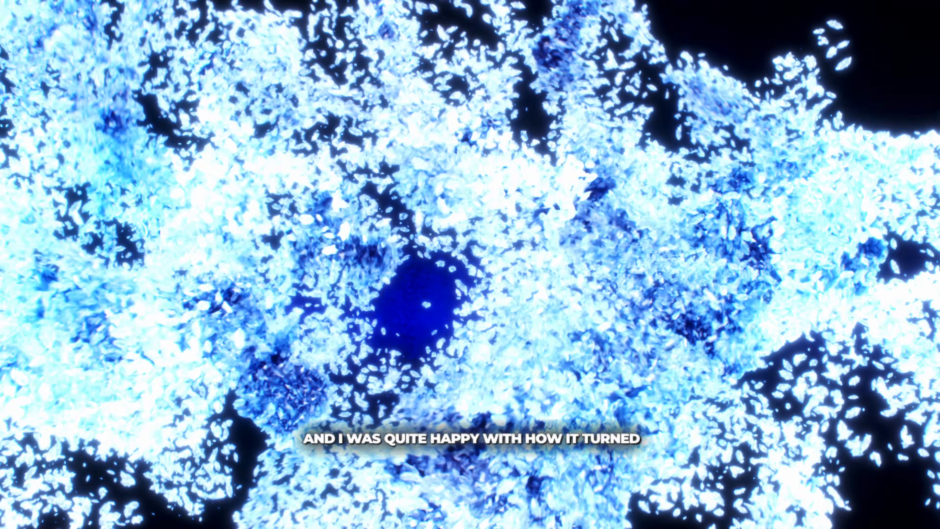